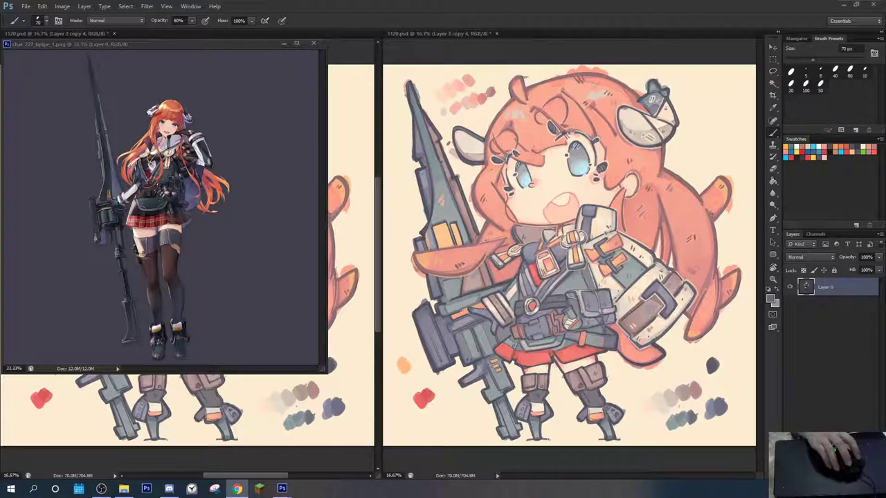
Switch to Photoshop, clear the floating reference image off the painting, and make the second 1120.psd view active
key("alt+Tab")
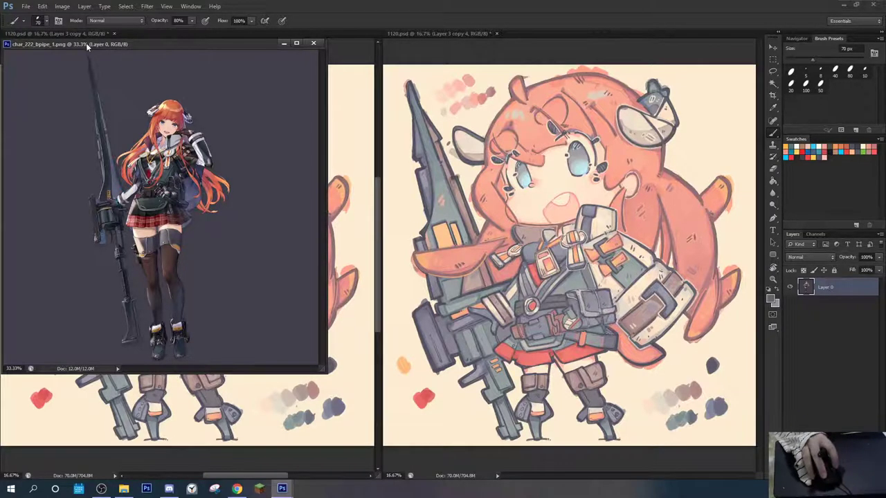
left_click_drag(87, 45, 0, 51)
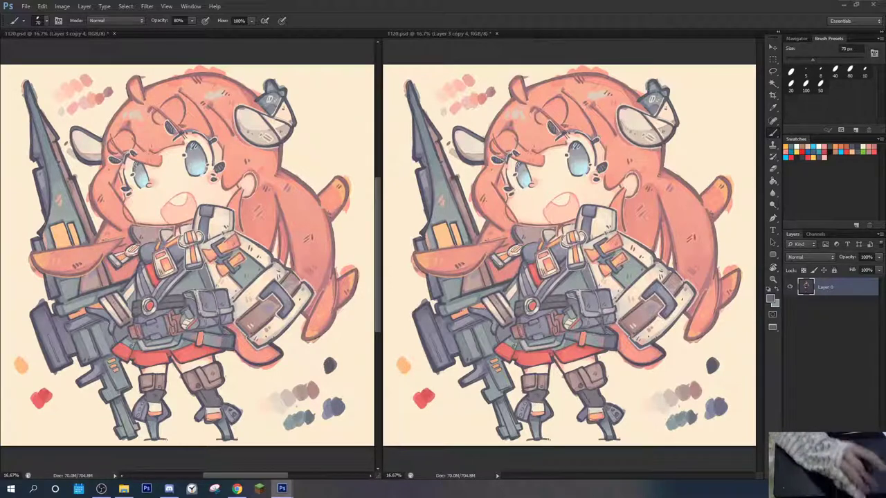
left_click(440, 457)
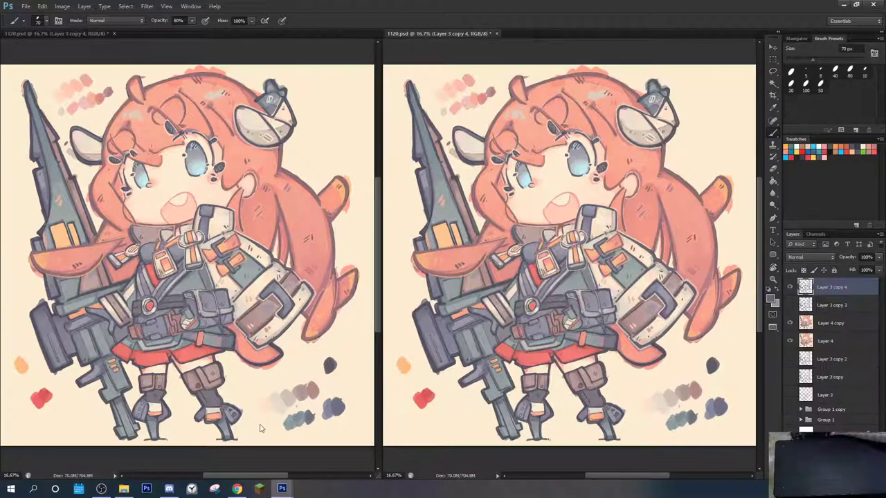
Sample the muted reddish-purple hair outline and repaint the dark outline of the hair lock below the large sleeve with it
key("ctrl+plus")
key("ctrl+plus")
key("ctrl+plus")
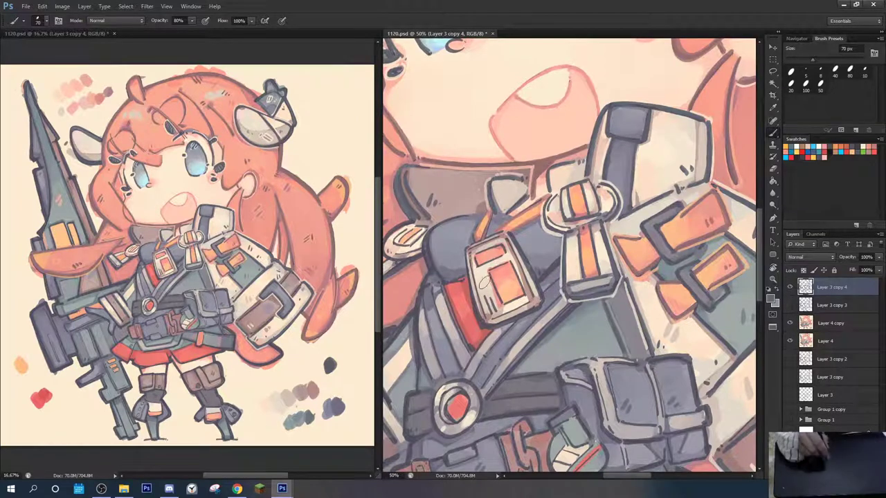
left_click_drag(626, 348, 392, 201)
key("r")
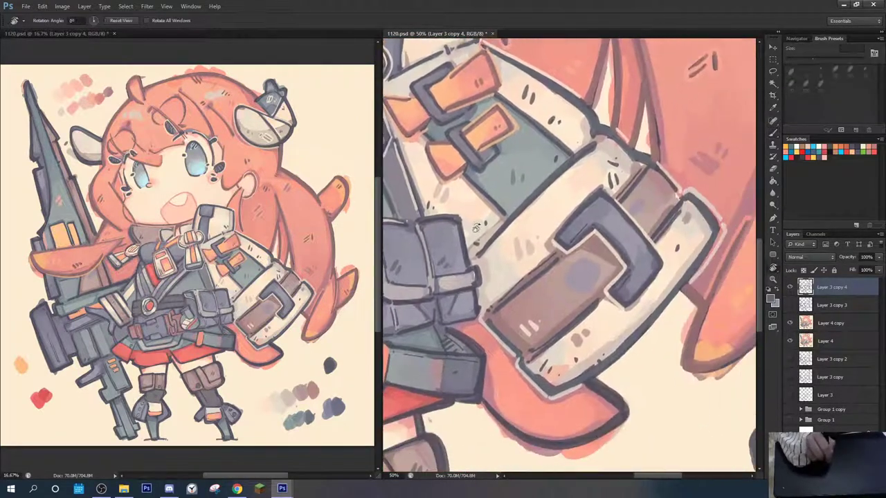
left_click_drag(499, 211, 520, 189)
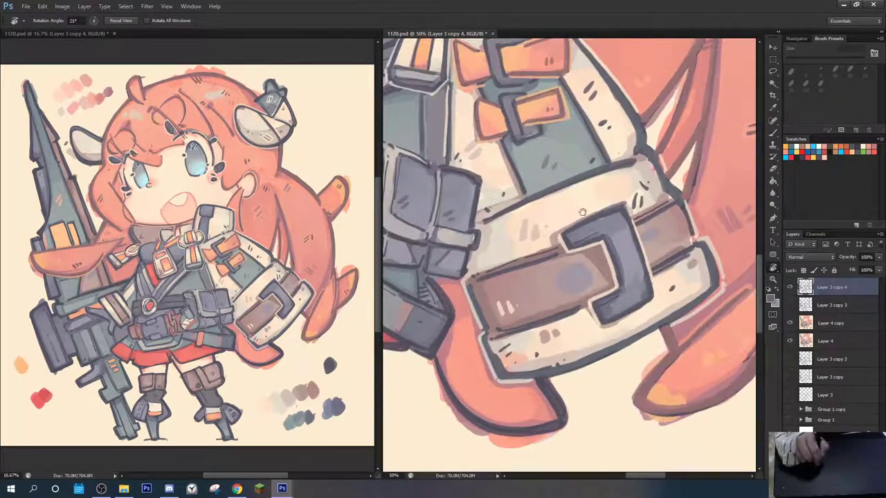
left_click_drag(642, 289, 573, 261)
key("b")
scroll(572, 261, "up", 3)
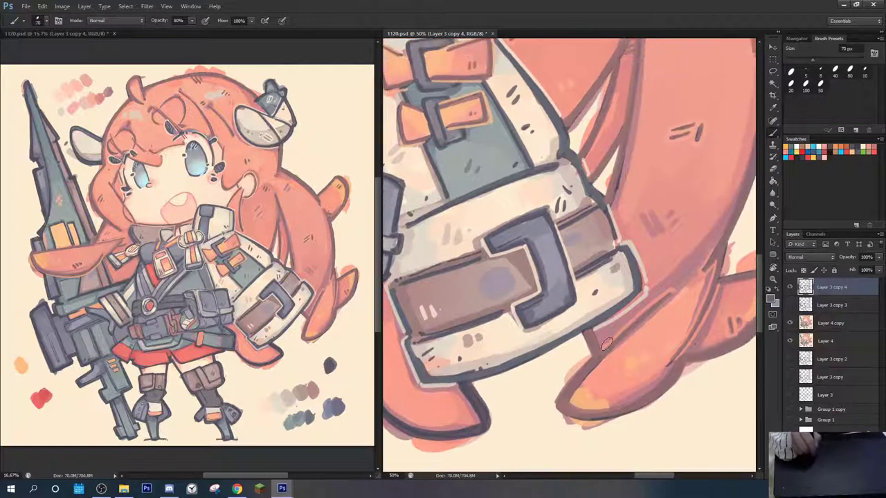
left_click(603, 346, "alt")
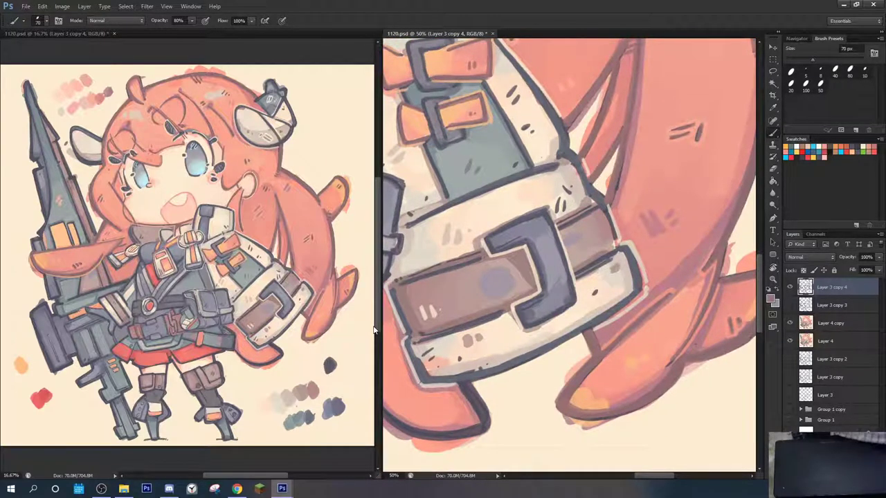
left_click_drag(538, 350, 659, 168)
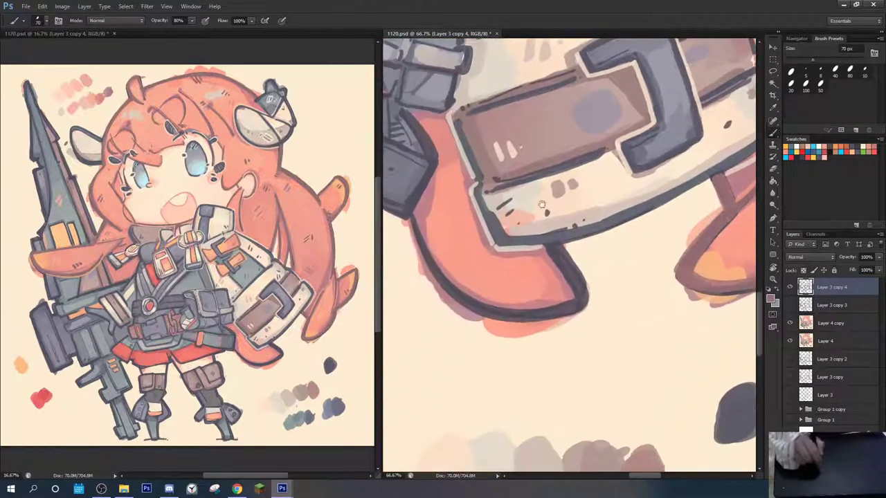
mouse_move(428, 222)
left_mouse_down()
mouse_move(450, 250)
mouse_move(436, 258)
mouse_move(453, 292)
mouse_move(493, 334)
mouse_move(594, 339)
mouse_move(585, 336)
mouse_move(603, 325)
mouse_move(600, 305)
mouse_move(579, 277)
mouse_move(601, 316)
mouse_move(575, 277)
mouse_move(602, 303)
mouse_move(573, 278)
left_mouse_up()
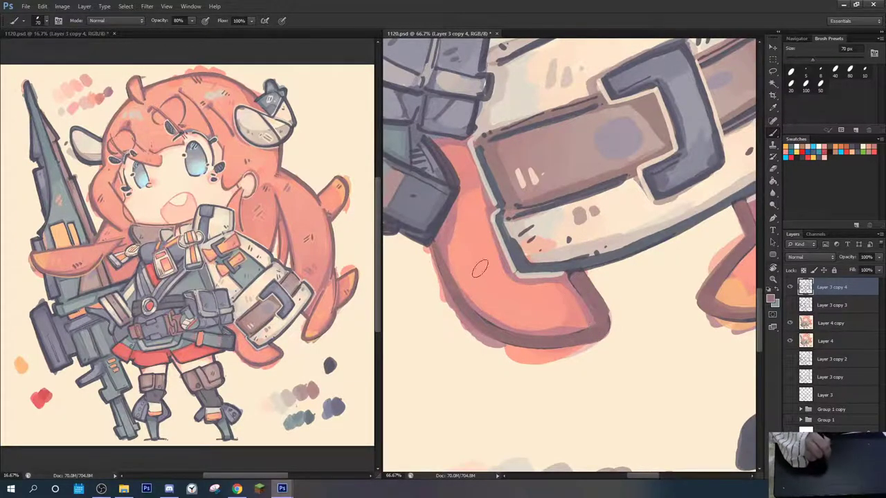
Add thin salmon-pink accents along the outline of the hair lock below the sleeve
key("r")
left_click_drag(472, 245, 470, 194)
key("r")
left_click_drag(496, 279, 490, 232)
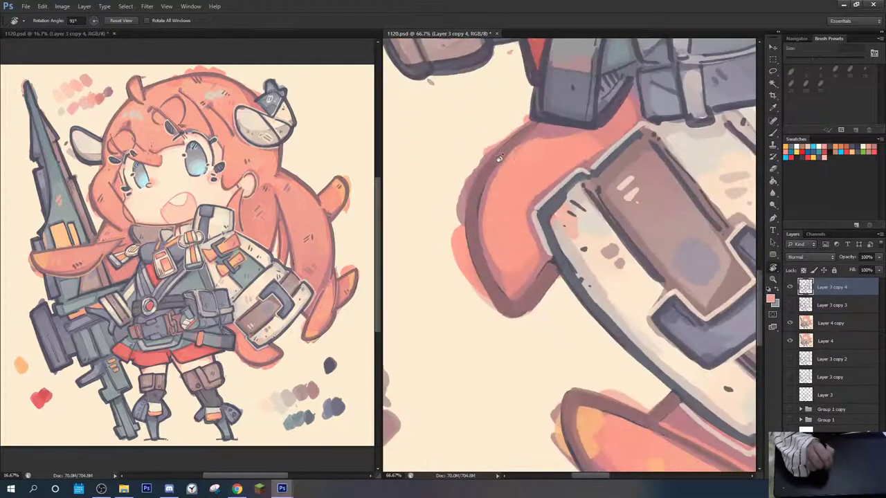
mouse_move(484, 183)
left_mouse_down()
mouse_move(476, 218)
mouse_move(484, 270)
mouse_move(515, 308)
mouse_move(538, 278)
mouse_move(530, 270)
mouse_move(588, 247)
mouse_move(555, 366)
mouse_move(583, 367)
left_mouse_up()
key("r")
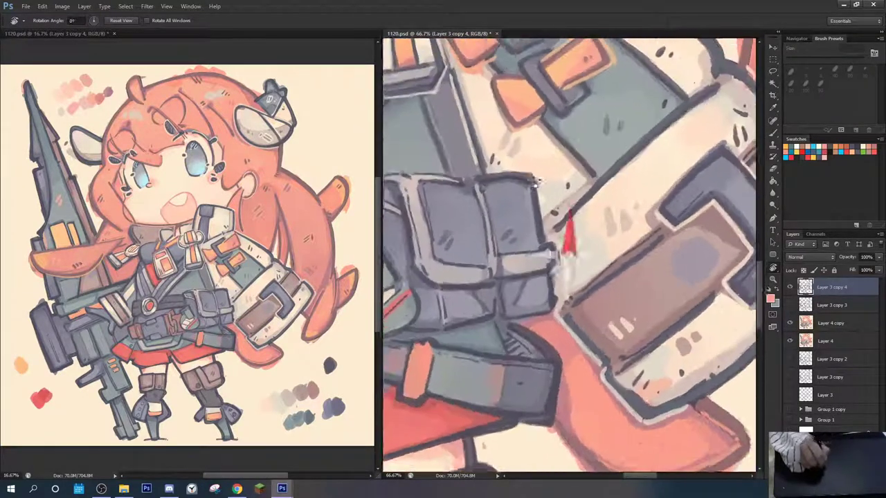
Sample the grey outline colour near the collar and touch up the outlines around the waist pouch and belt
mouse_move(516, 208)
left_mouse_down()
mouse_move(556, 272)
mouse_move(633, 202)
mouse_move(594, 292)
mouse_move(593, 444)
left_mouse_up()
key("b")
left_click(513, 134, "alt")
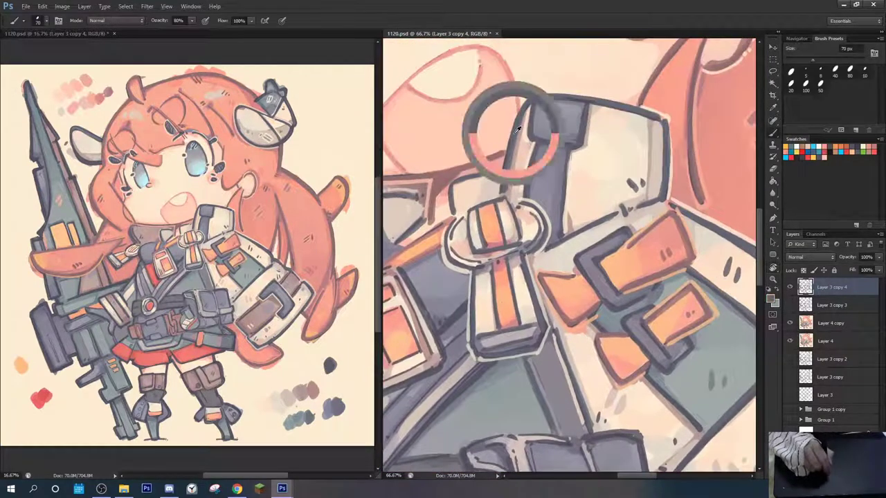
left_click_drag(546, 356, 498, 130)
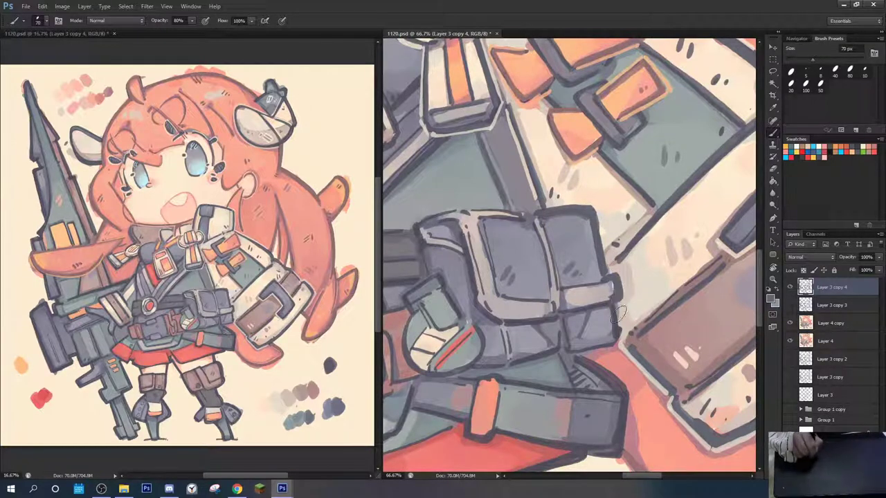
key("r")
left_click_drag(614, 339, 559, 254)
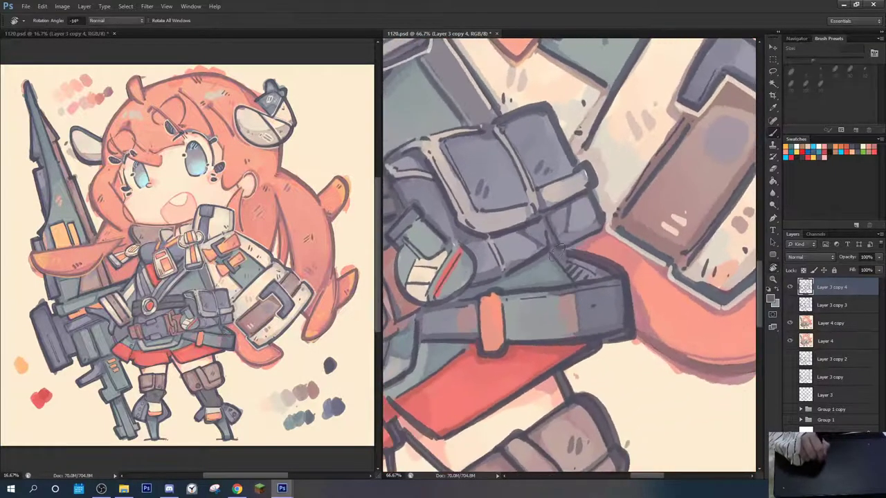
key("b")
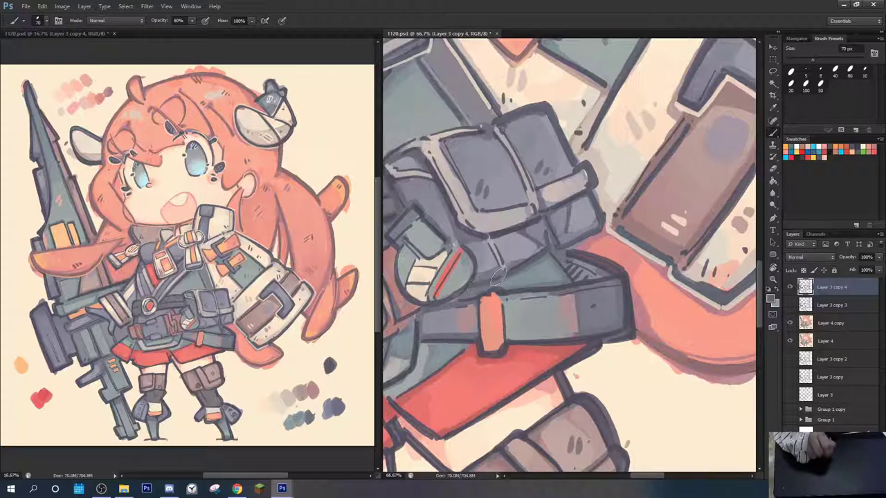
key("space")
left_click_drag(554, 253, 540, 167)
key("r")
left_click_drag(539, 167, 514, 179)
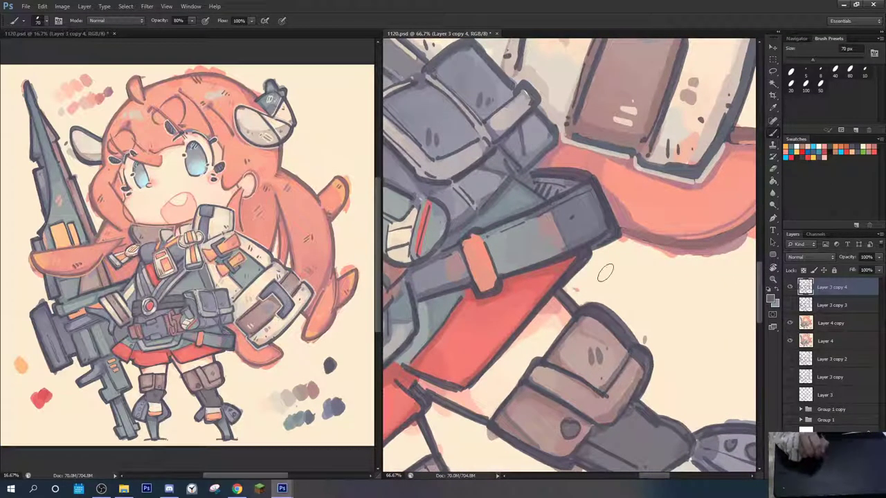
Set the foreground colour to a darker blue-grey, #555665
left_click(770, 300)
left_click(599, 231)
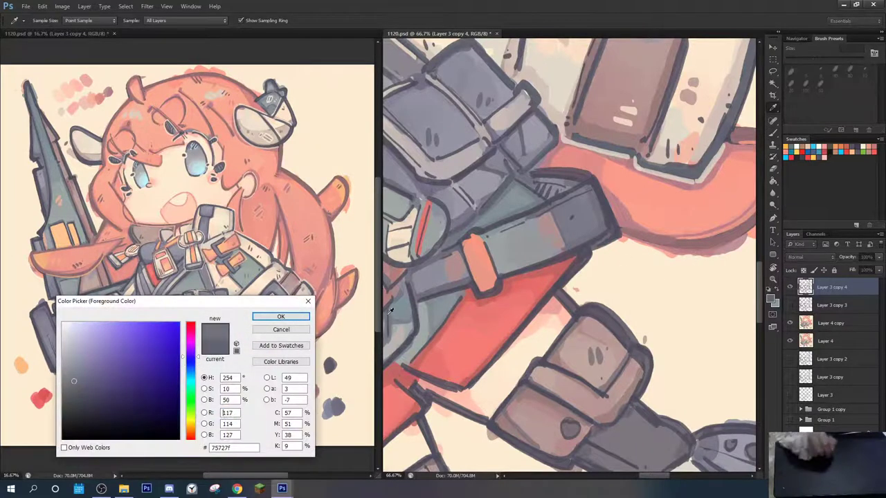
left_click(77, 390)
left_click_drag(198, 366, 193, 367)
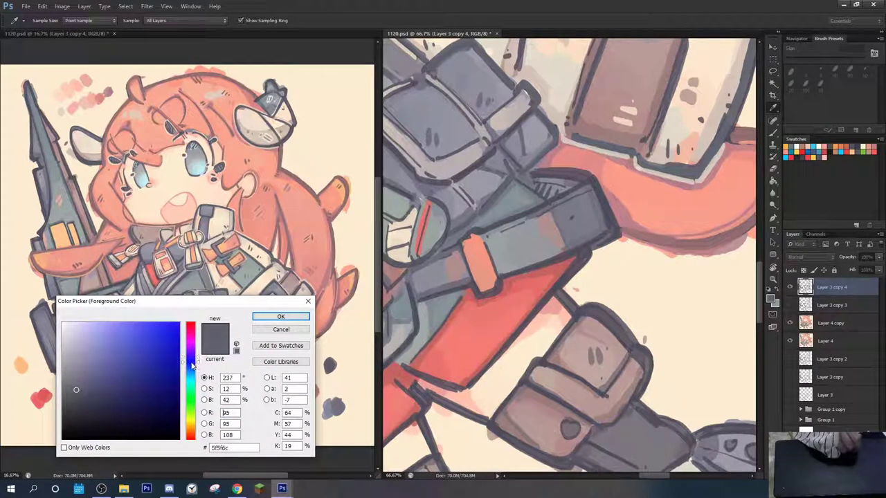
left_click(81, 393)
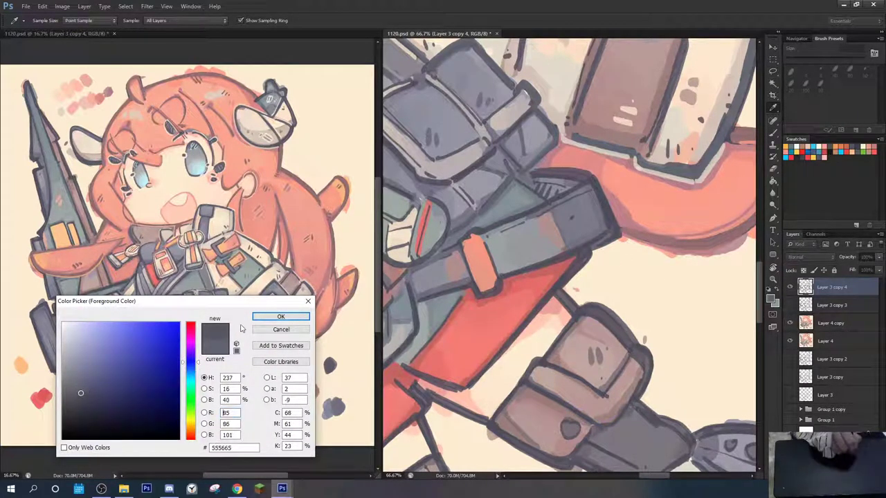
left_click(276, 315)
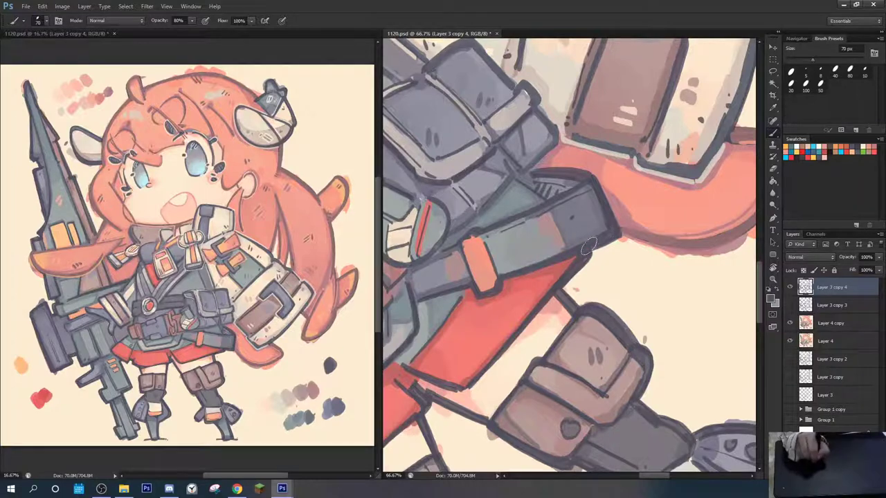
Strengthen the dark outlines of the belt end and the orange belt loop with the blue-grey brush
key("r")
left_click_drag(547, 142, 612, 168)
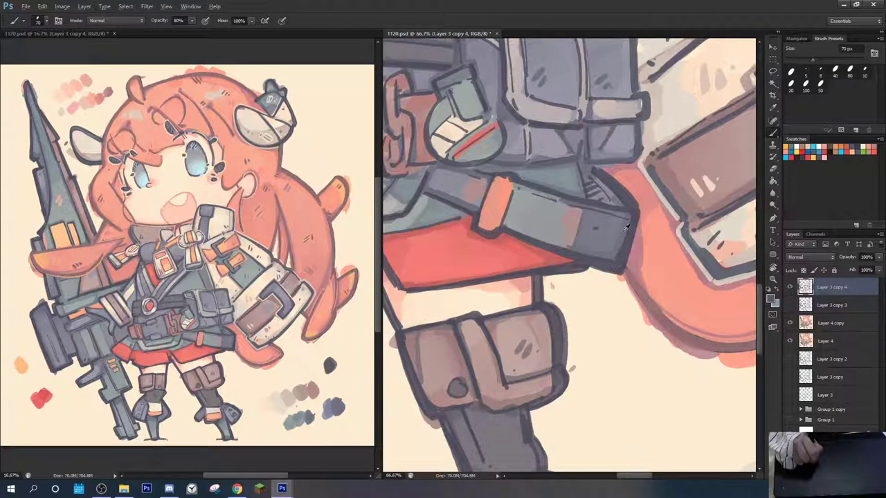
key("r")
left_click_drag(563, 201, 600, 211)
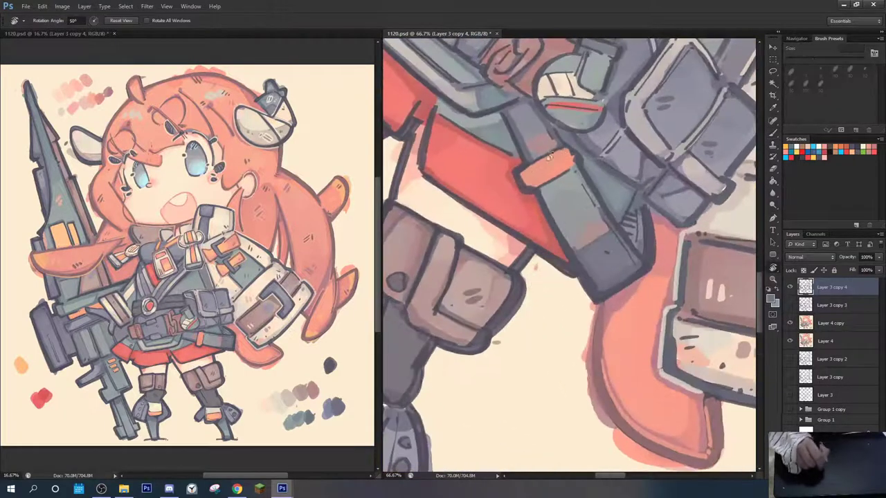
left_click(538, 195, "alt")
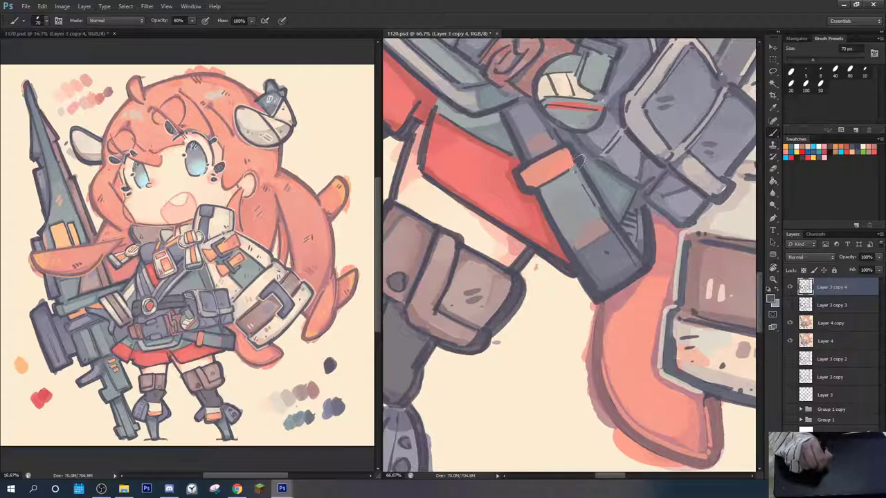
Sample a salmon tone, trace it around the outside of the belt loop, and add short dashes on the belt's end
left_click(518, 173, "alt")
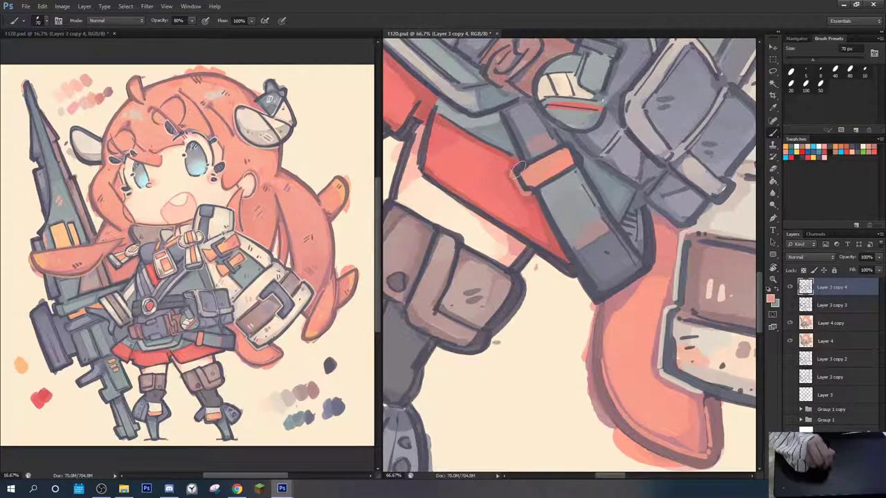
left_click_drag(517, 170, 524, 162)
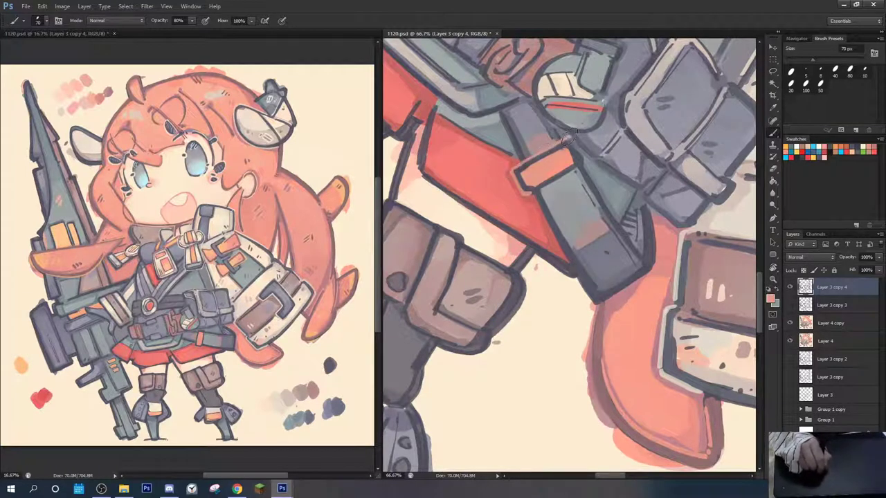
left_click_drag(569, 138, 584, 154)
left_click_drag(546, 185, 585, 161)
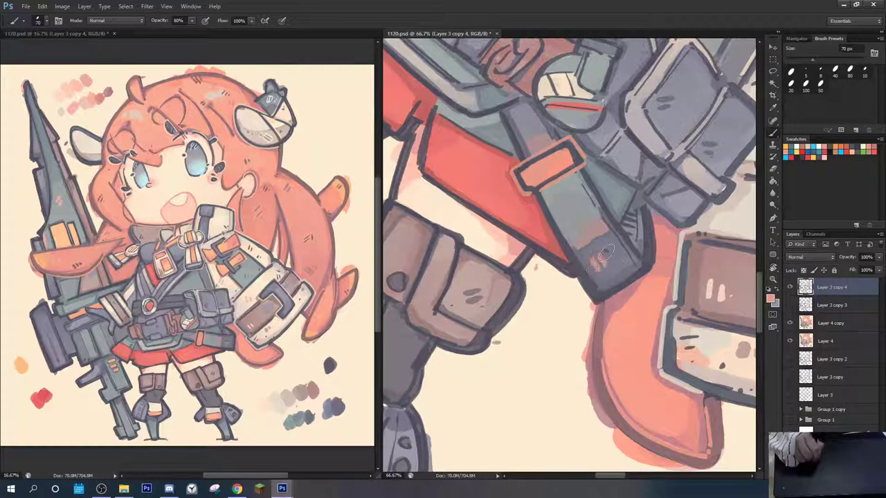
Trace a thin salmon line along the belt's upper edge from the loop to the belt end, redoing the stroke until clean
key("r")
mouse_move(613, 256)
left_mouse_down()
mouse_move(640, 178)
mouse_move(612, 152)
left_mouse_up()
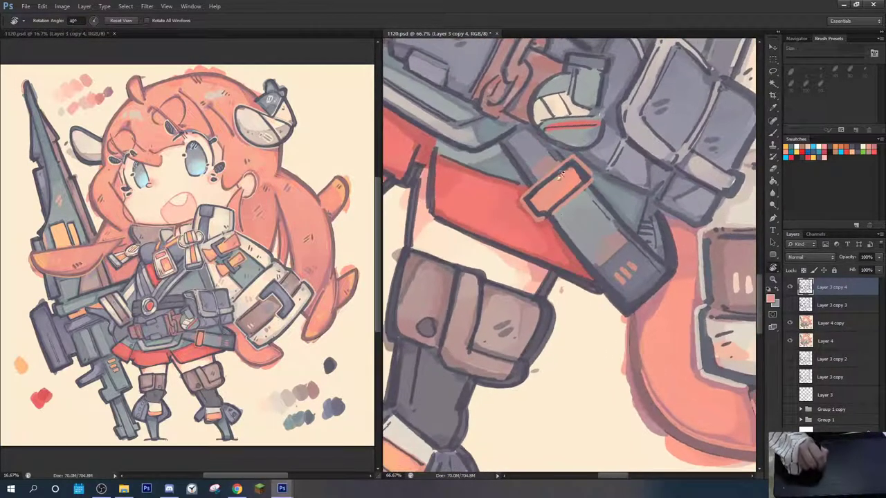
key("b")
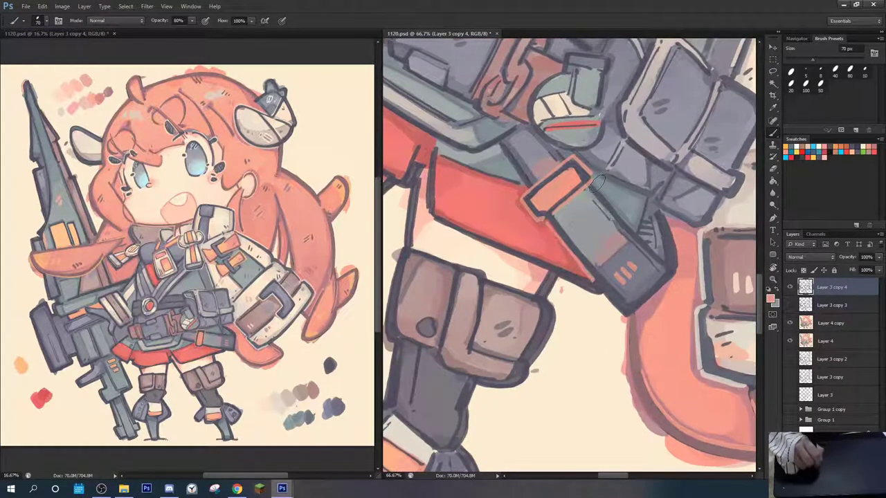
left_click_drag(596, 182, 657, 263)
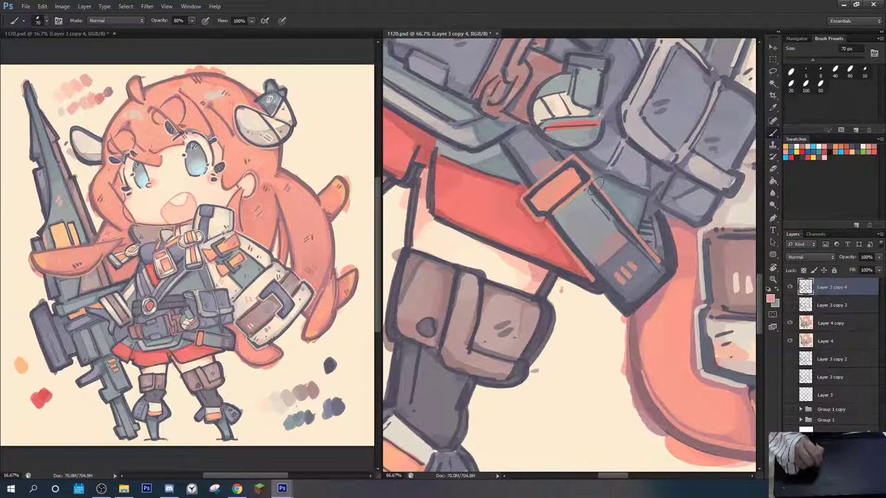
left_click_drag(595, 183, 659, 262)
left_click_drag(596, 186, 664, 253)
key("ctrl+z")
left_click_drag(593, 184, 659, 253)
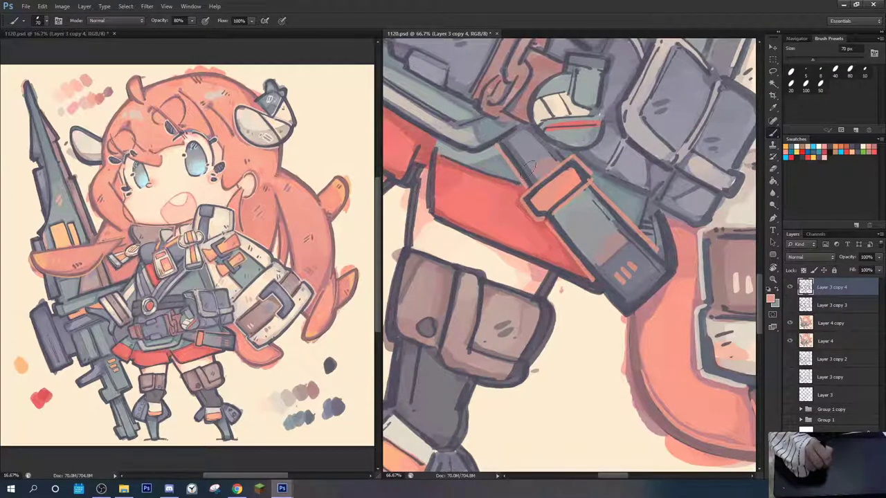
Sample the salmon colour from the belt loop and touch up the loop's upper inner corner
key("r")
mouse_move(567, 142)
left_mouse_down()
mouse_move(583, 123)
mouse_move(496, 143)
left_mouse_up()
key("b")
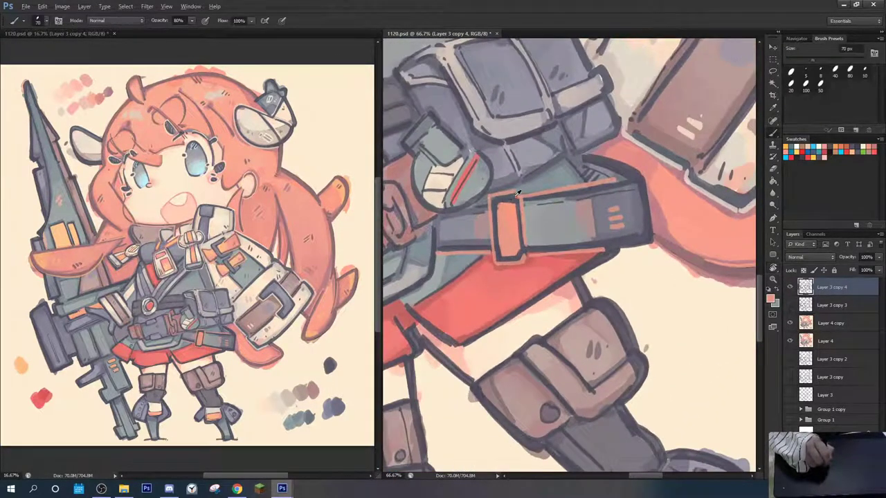
key("r")
left_click_drag(517, 197, 495, 234)
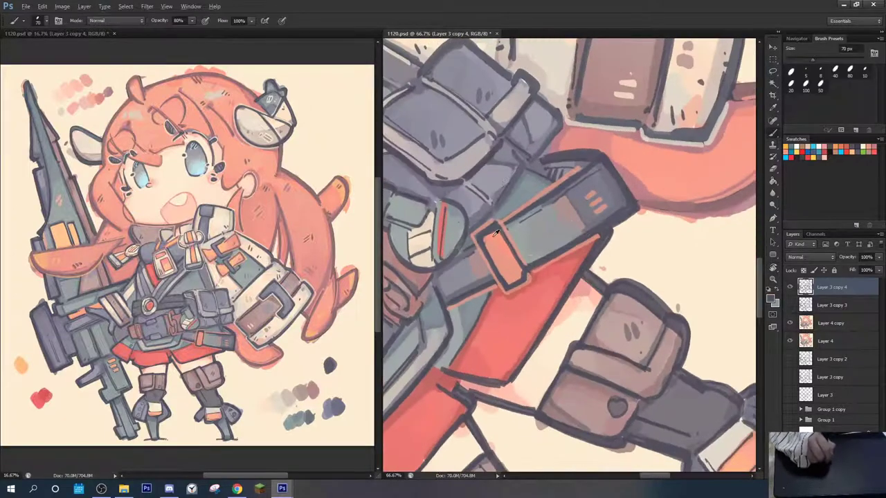
left_click(488, 238, "alt")
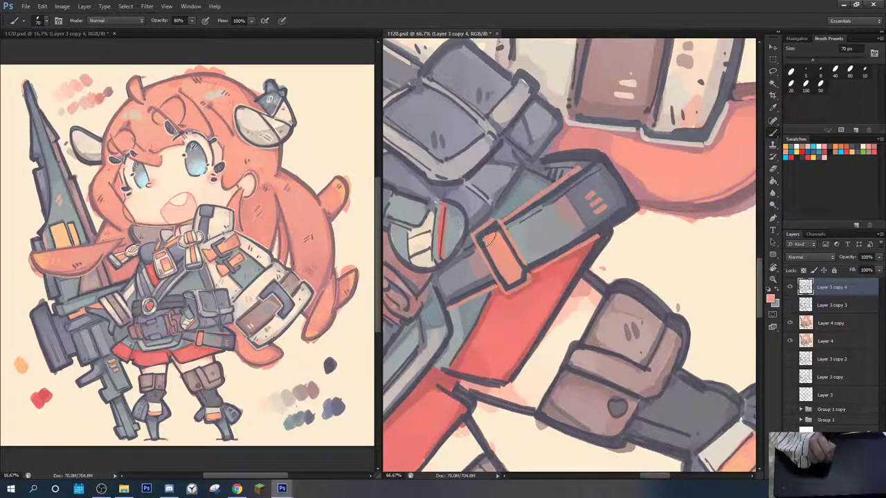
left_click_drag(491, 236, 486, 242)
Sample colours from the blue-grey waist pouch and touch up the flap's pale trim and the outline along its upper edge
key("r")
mouse_move(539, 173)
left_mouse_down()
mouse_move(558, 130)
mouse_move(575, 131)
left_mouse_up()
key("b")
left_click(587, 188, "alt")
key("r")
mouse_move(587, 166)
left_mouse_down()
mouse_move(601, 170)
mouse_move(542, 220)
left_mouse_up()
key("space")
left_click_drag(533, 166, 549, 158)
key("b")
left_click(513, 127, "alt")
mouse_move(512, 126)
left_mouse_down()
mouse_move(538, 166)
mouse_move(570, 109)
mouse_move(519, 126)
mouse_move(518, 119)
mouse_move(552, 182)
left_mouse_up()
left_click(573, 95, "alt")
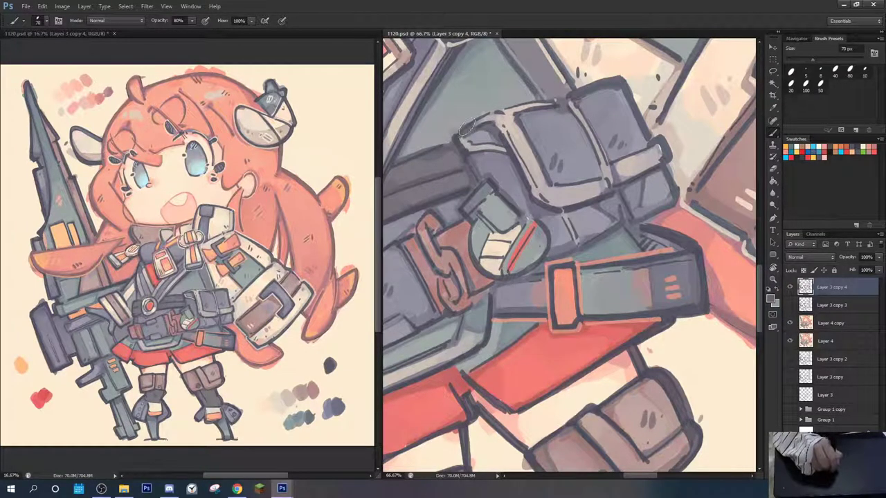
left_click_drag(500, 110, 558, 104)
left_click(516, 118, "alt")
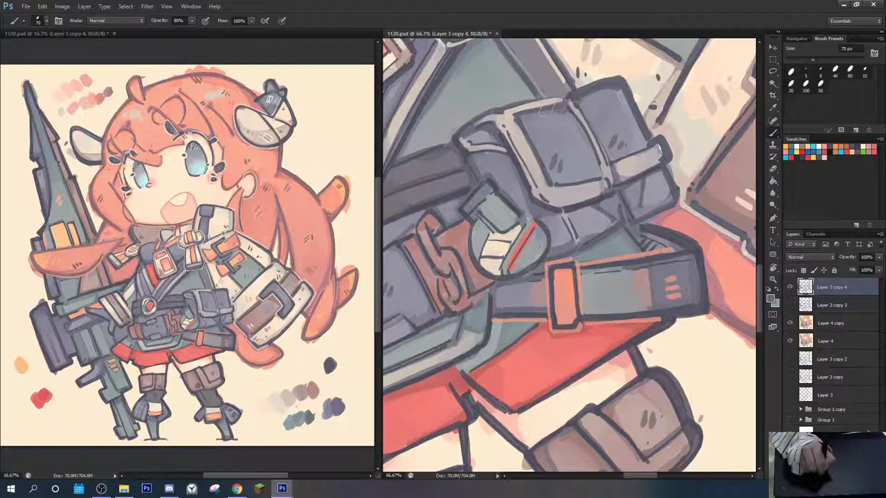
Refine the small folded side flap of the waist pouch with sampled pale edge strokes and a darker outline
left_click(467, 141, "alt")
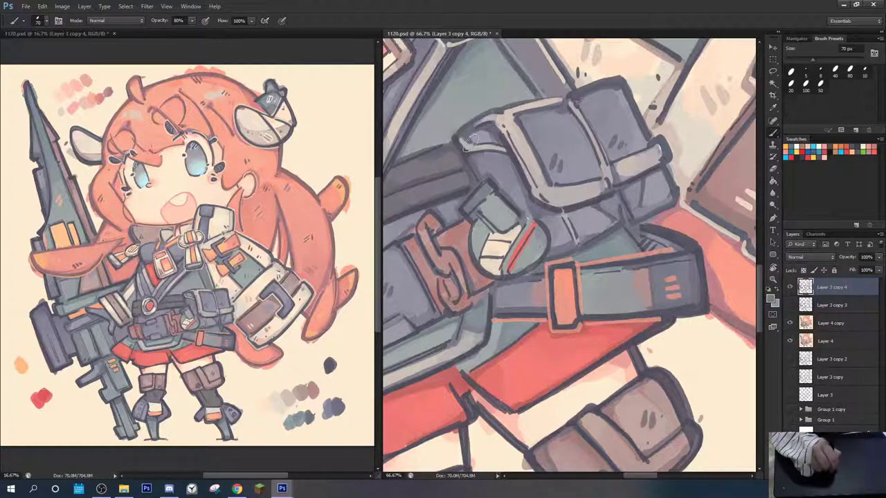
mouse_move(461, 148)
left_mouse_down()
mouse_move(491, 151)
mouse_move(515, 141)
mouse_move(512, 130)
left_mouse_up()
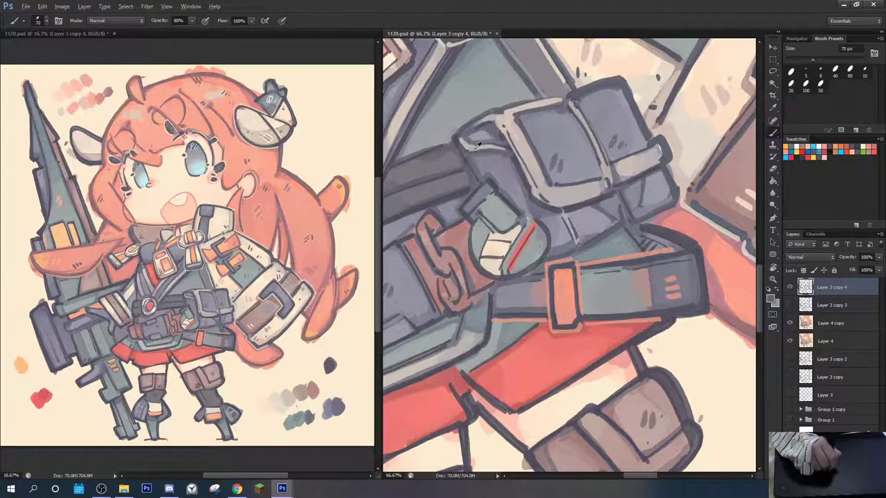
left_click_drag(481, 148, 504, 152)
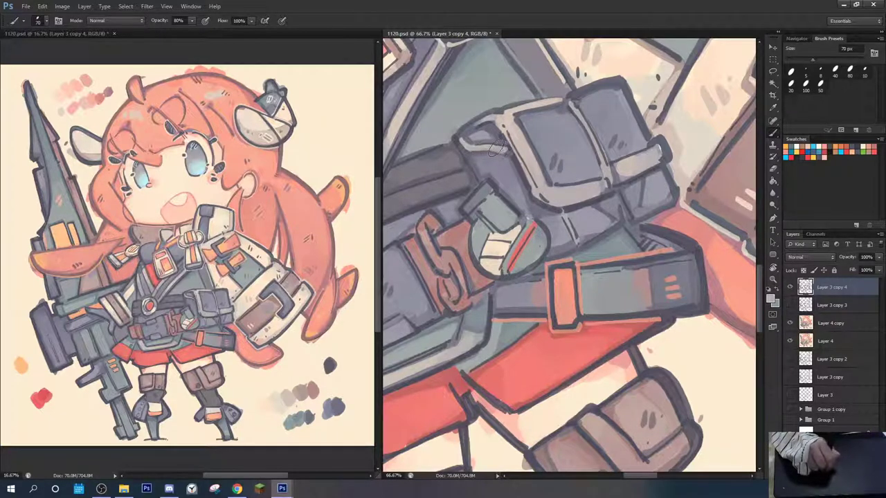
left_click(497, 132, "alt")
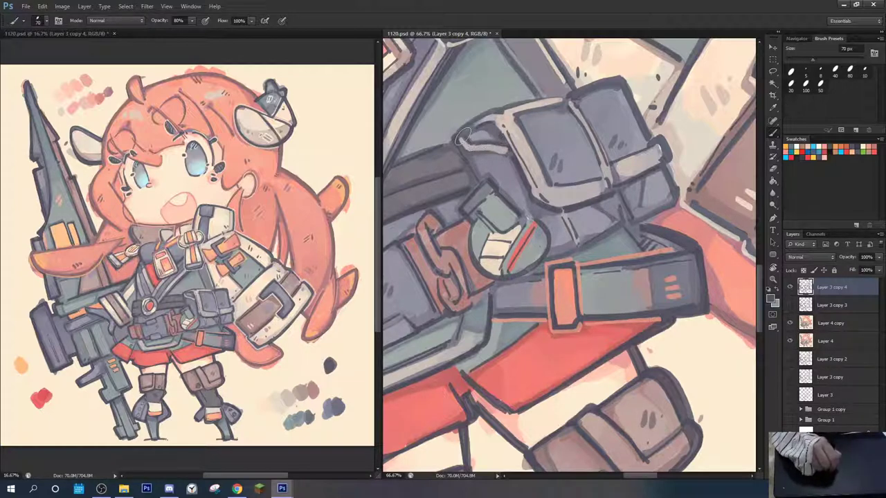
left_click_drag(454, 140, 464, 152)
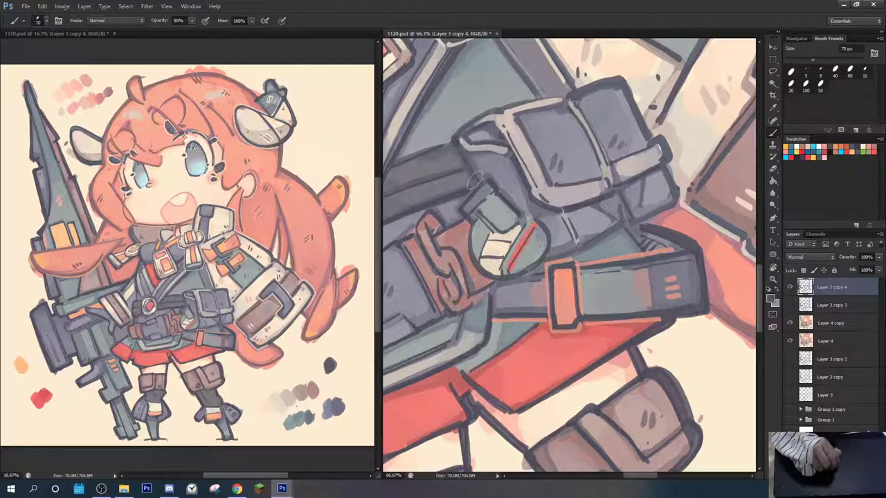
Trace a pale line around the pouch's upper edge and repaint the seam along the flap's right side, redoing the first seam stroke
left_click(507, 112, "alt")
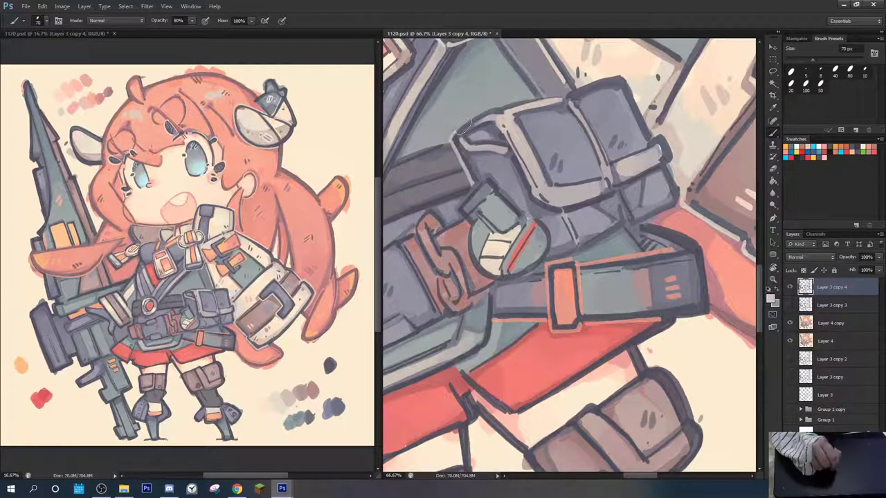
left_click_drag(457, 124, 579, 82)
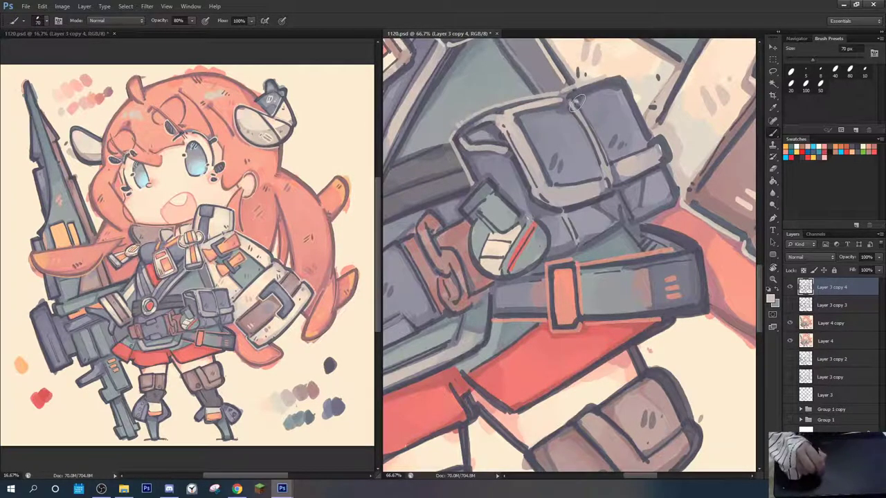
mouse_move(576, 103)
left_mouse_down()
mouse_move(613, 159)
mouse_move(614, 184)
left_mouse_up()
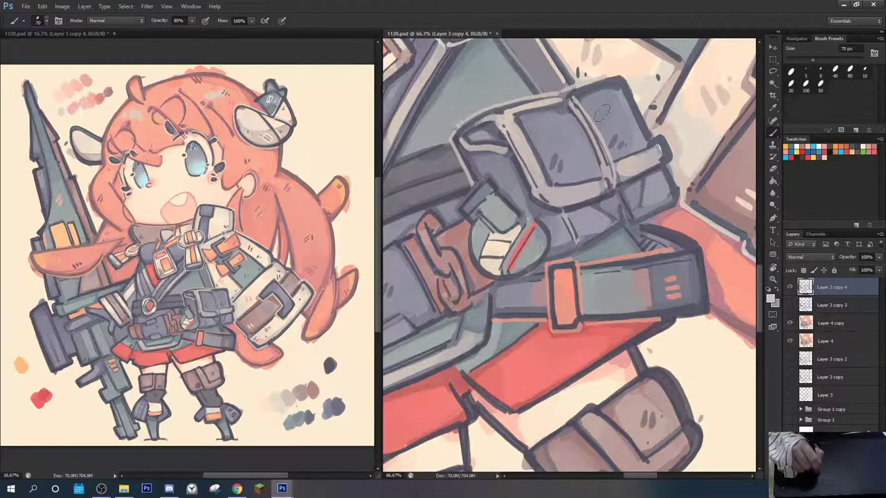
key("ctrl+z")
left_click(575, 93, "alt")
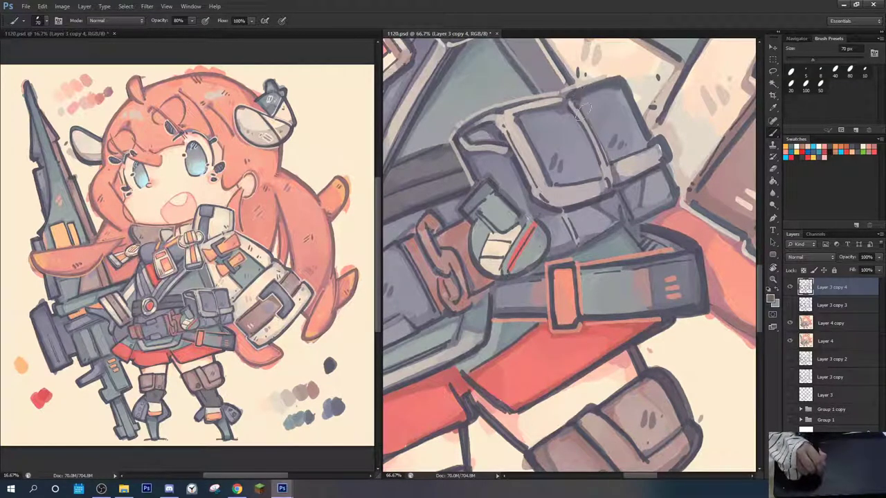
left_click_drag(593, 125, 614, 181)
left_click(587, 125, "alt")
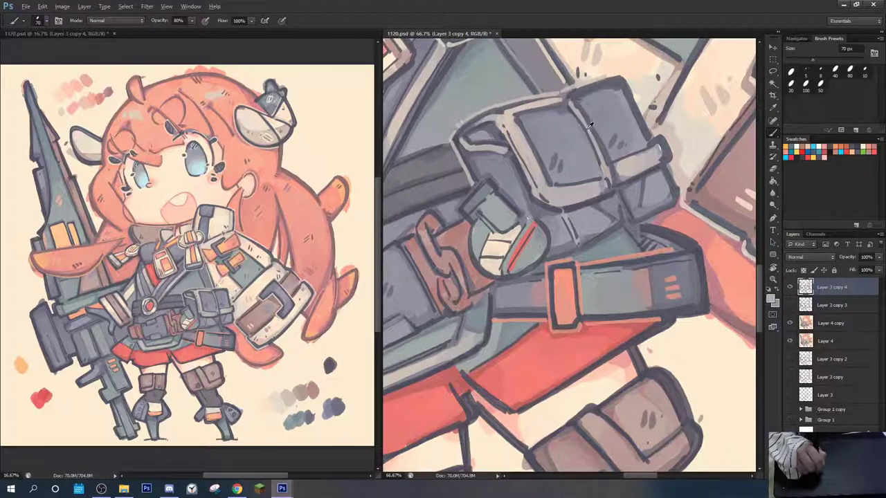
left_click_drag(594, 139, 608, 180)
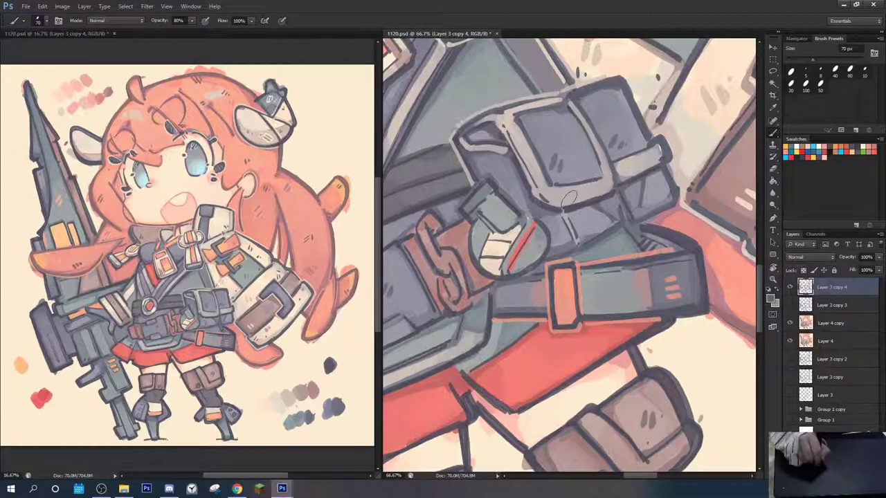
Darken the outline beneath the pouch flap and repaint the short strap below it with a dark base and a pale line
left_click_drag(566, 208, 607, 192)
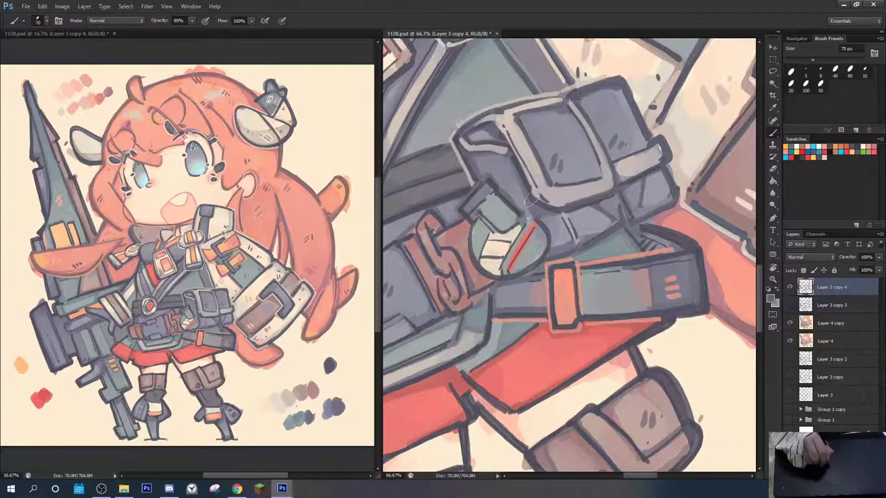
mouse_move(530, 199)
left_mouse_down()
mouse_move(564, 208)
mouse_move(574, 246)
left_mouse_up()
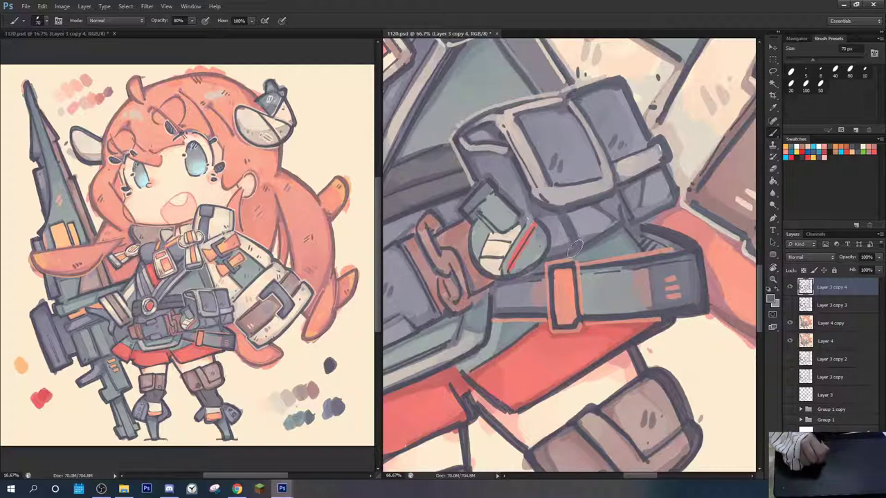
left_click(523, 159, "alt")
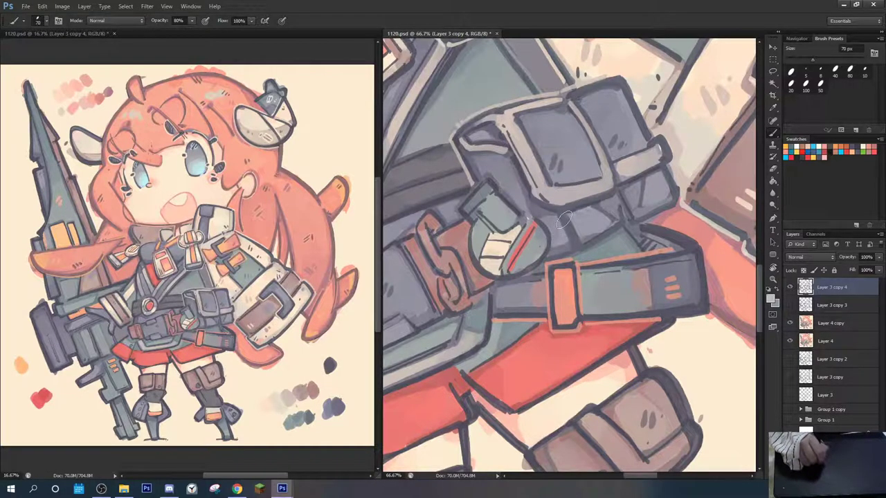
left_click_drag(564, 215, 574, 244)
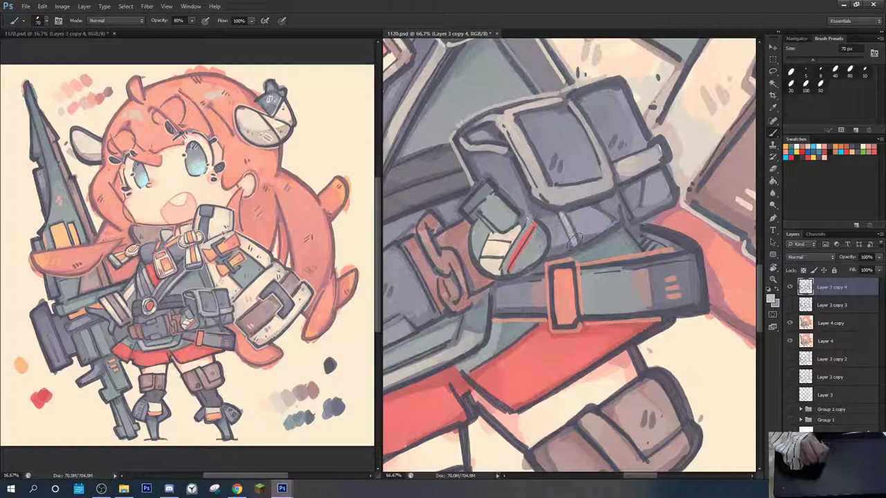
Trace pale lines along the pouch's lower edge and add short pale highlight strokes on the front of its flap
left_click(580, 204, "alt")
mouse_move(557, 213)
left_mouse_down()
mouse_move(579, 255)
mouse_move(675, 205)
mouse_move(649, 178)
left_mouse_up()
left_click(562, 197, "alt")
mouse_move(554, 152)
left_mouse_down()
mouse_move(549, 172)
mouse_move(557, 174)
left_mouse_up()
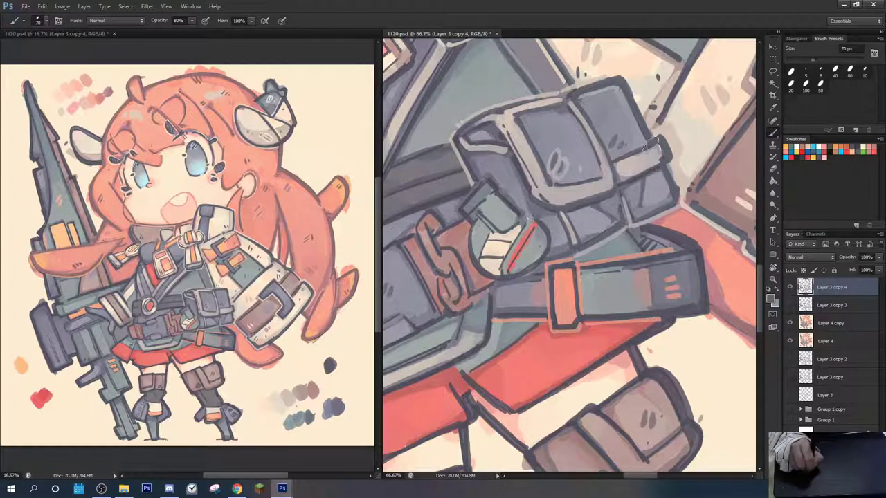
Repaint the dark outlines of the round badge's clip and the badge's right edge beside the waist pouch
left_click_drag(575, 188, 637, 168)
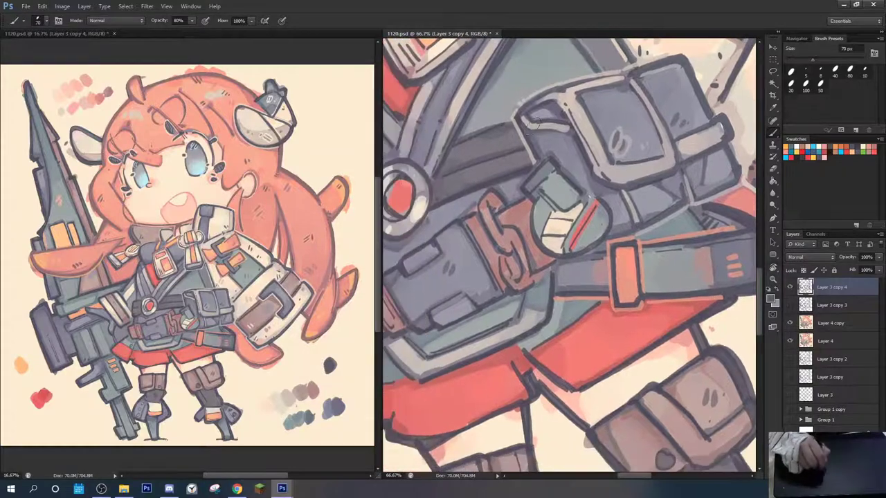
key("r")
key("Escape")
left_click_drag(616, 48, 575, 143)
key("b")
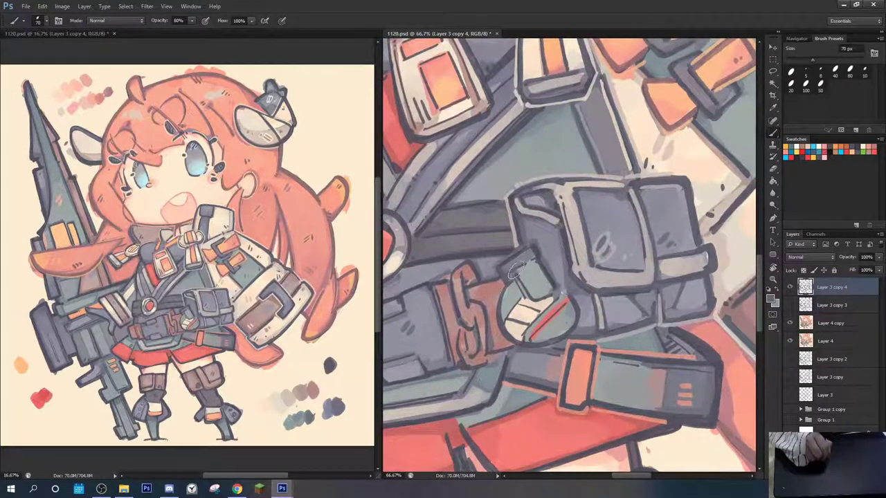
mouse_move(500, 266)
left_mouse_down()
mouse_move(529, 248)
mouse_move(539, 255)
mouse_move(515, 274)
mouse_move(551, 296)
left_mouse_up()
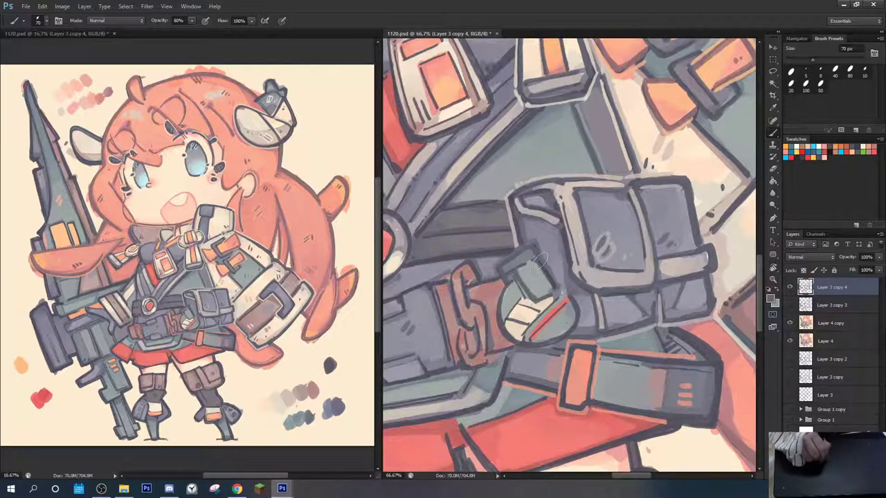
mouse_move(541, 259)
left_mouse_down()
mouse_move(556, 291)
mouse_move(524, 275)
left_mouse_up()
left_click(527, 272, "alt")
mouse_move(549, 291)
left_mouse_down()
mouse_move(546, 254)
mouse_move(511, 307)
mouse_move(507, 286)
mouse_move(501, 331)
mouse_move(534, 345)
mouse_move(560, 336)
mouse_move(566, 295)
mouse_move(572, 319)
left_mouse_up()
Thicken the diagonal red stripe on the round badge with the sampled red and touch up the outline at its lower end
left_click(543, 263, "alt")
left_click(567, 307, "alt")
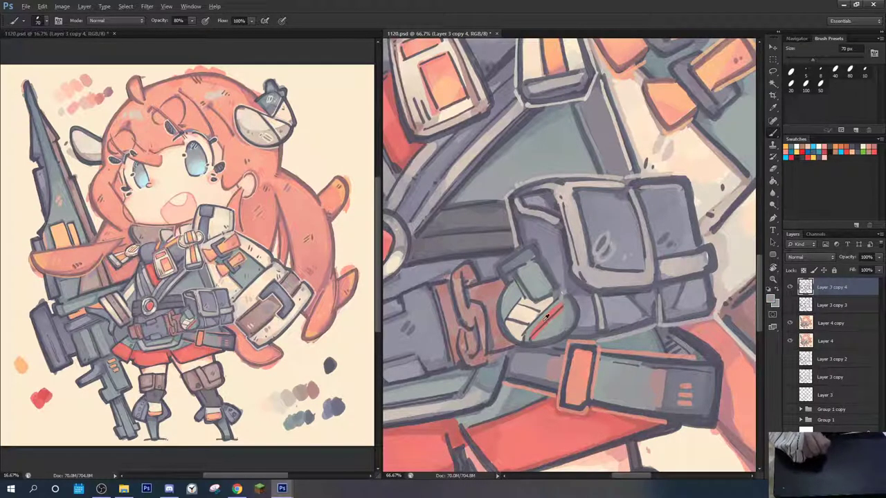
left_click_drag(533, 337, 555, 311)
left_click(528, 344, "alt")
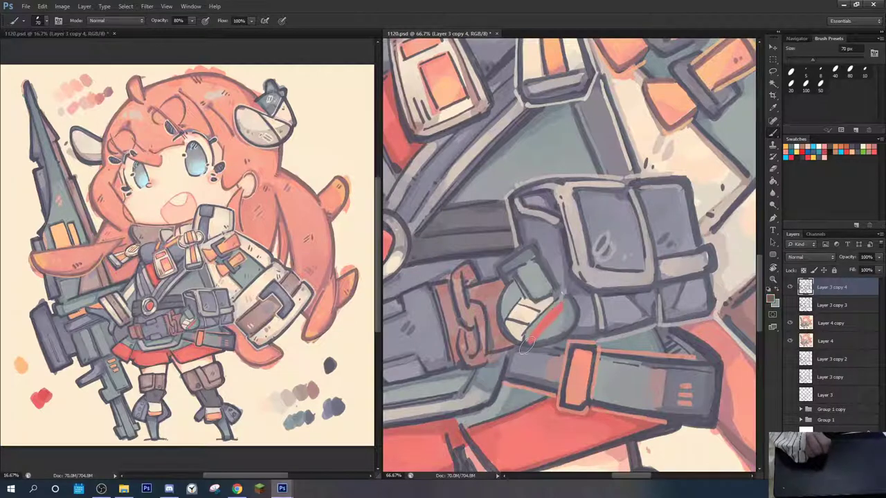
left_click_drag(529, 342, 523, 350)
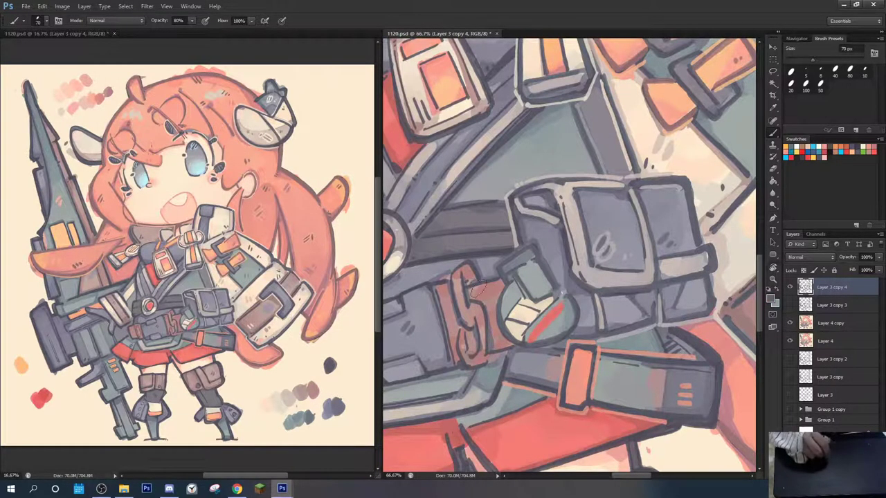
Trace an off-white line around the outside of the round badge and its clip
key("r")
left_click_drag(479, 289, 488, 272)
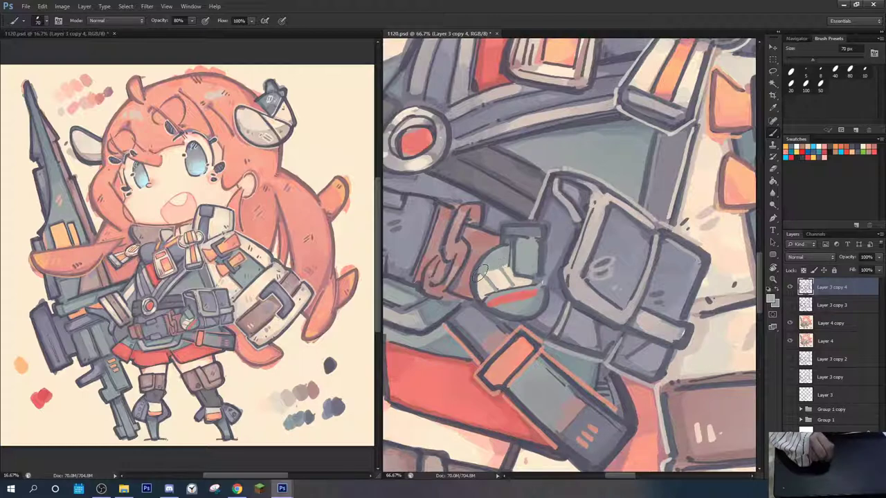
key("r")
left_click_drag(480, 275, 499, 317)
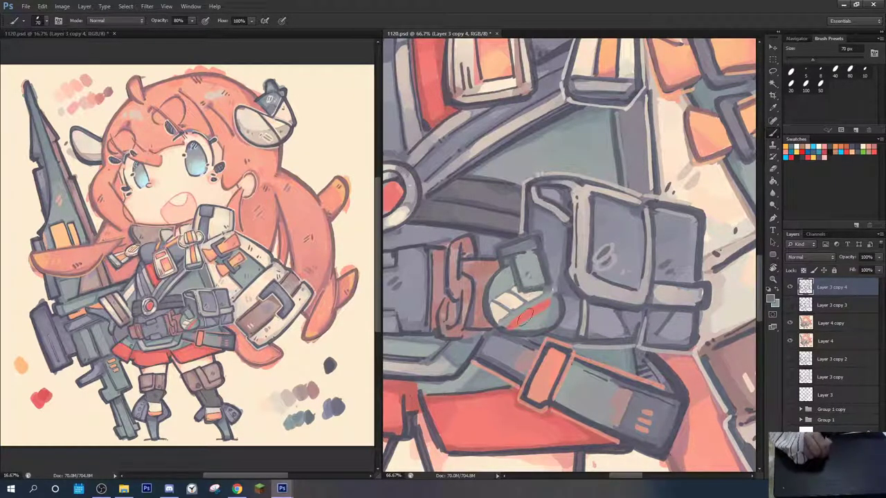
key("r")
left_click_drag(527, 275, 510, 239)
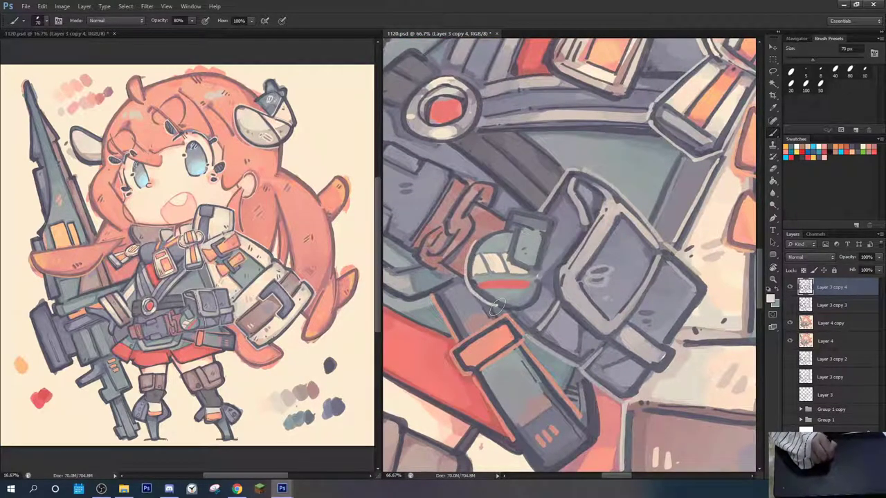
left_click_drag(497, 307, 484, 266)
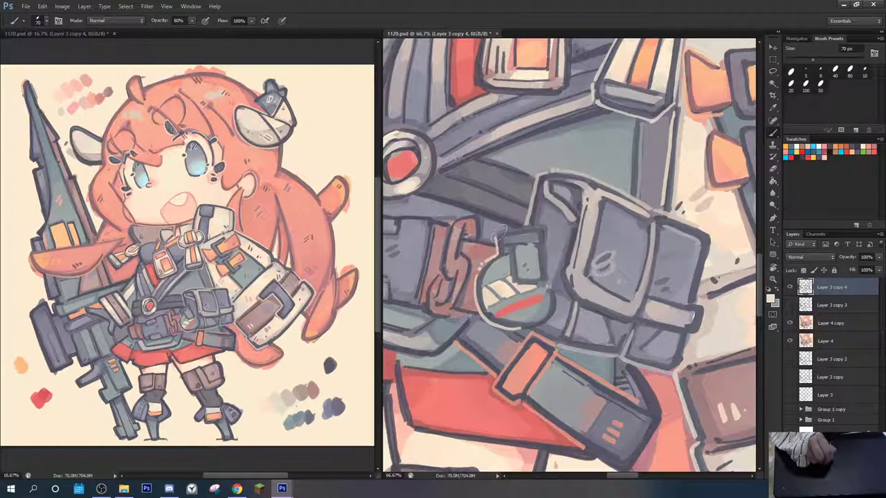
mouse_move(498, 234)
left_mouse_down()
mouse_move(534, 226)
mouse_move(545, 240)
mouse_move(546, 272)
left_mouse_up()
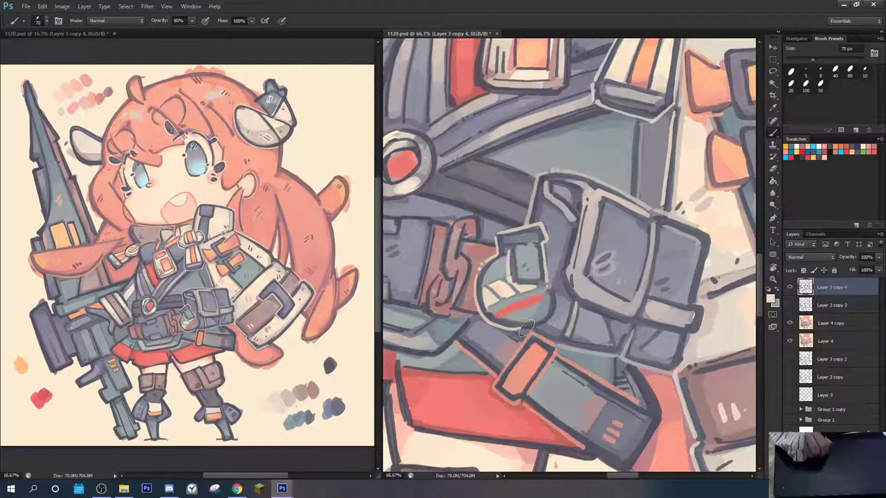
Sample the dark grey outline colour near the strap buckle and strengthen the outlines of the blue collar and the vest's left edge
key("r")
mouse_move(559, 269)
left_mouse_down()
mouse_move(500, 258)
mouse_move(562, 191)
left_mouse_up()
left_click_drag(561, 190, 492, 194)
left_click_drag(493, 194, 530, 164)
left_click_drag(494, 131, 506, 128)
left_click_drag(503, 97, 517, 159)
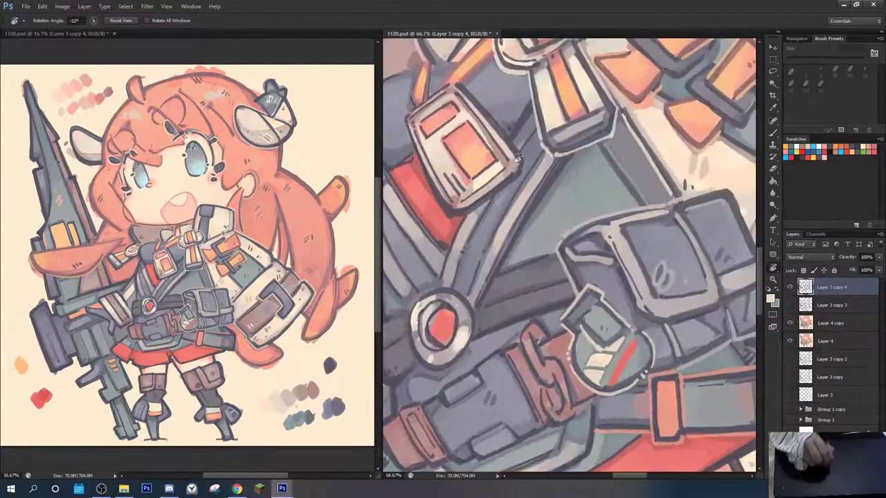
mouse_move(517, 111)
left_mouse_down()
mouse_move(539, 86)
mouse_move(595, 173)
left_mouse_up()
key("b")
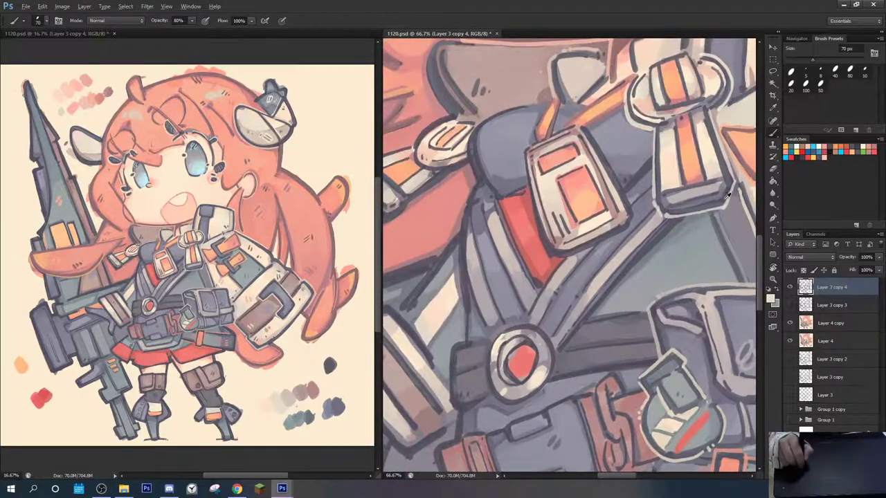
left_click(724, 198, "alt")
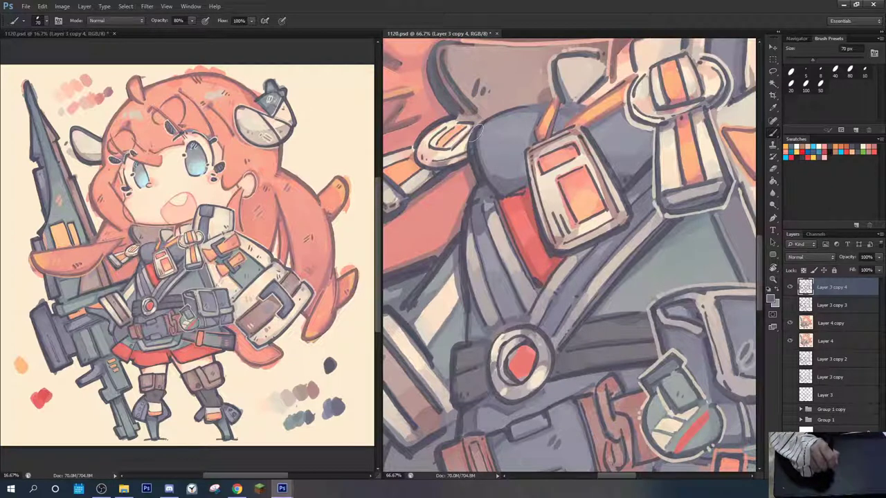
left_click_drag(479, 168, 491, 185)
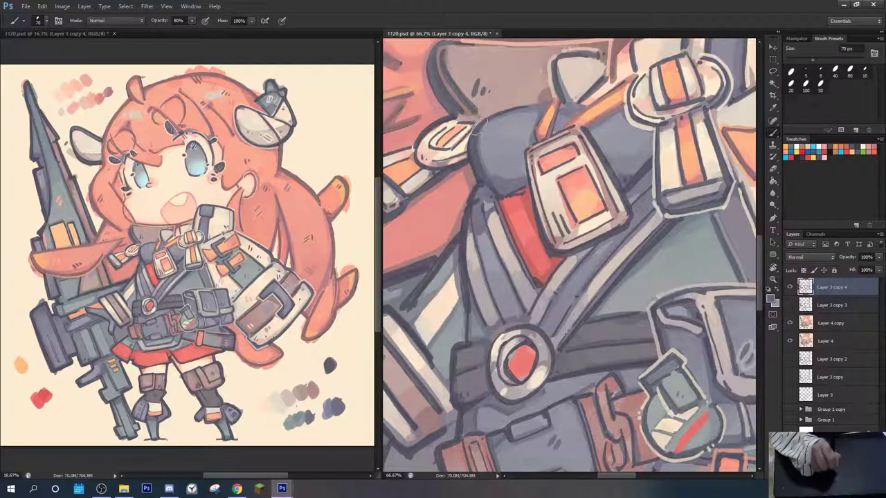
left_click_drag(477, 125, 525, 104)
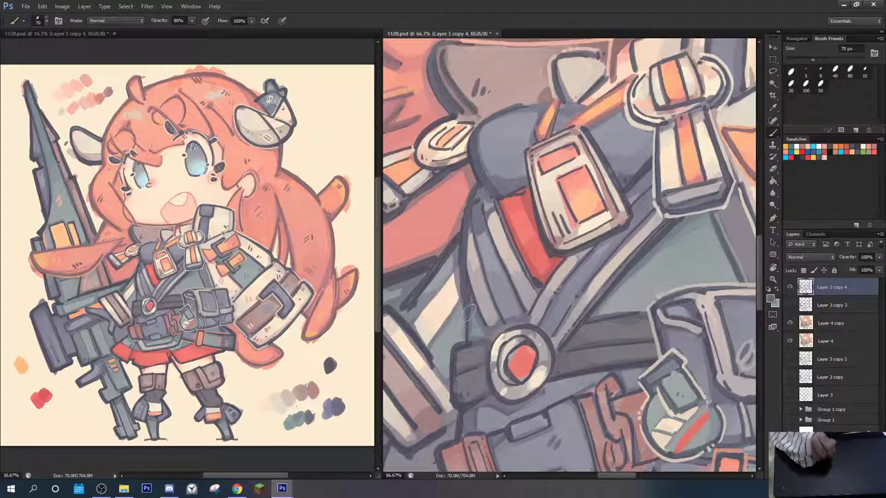
left_click_drag(464, 277, 480, 320)
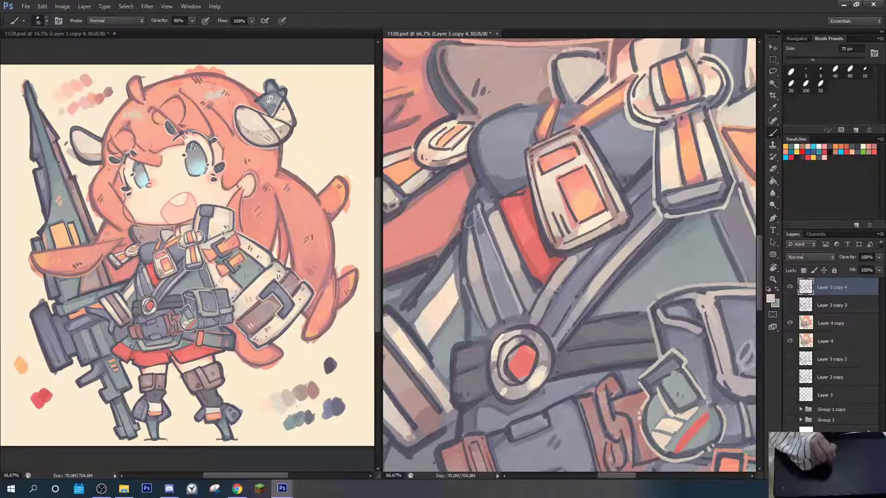
Add a pale line along the left chest strap and repaint the dark outlines of the diagonal strap above the round buckle
left_click_drag(475, 213, 501, 320)
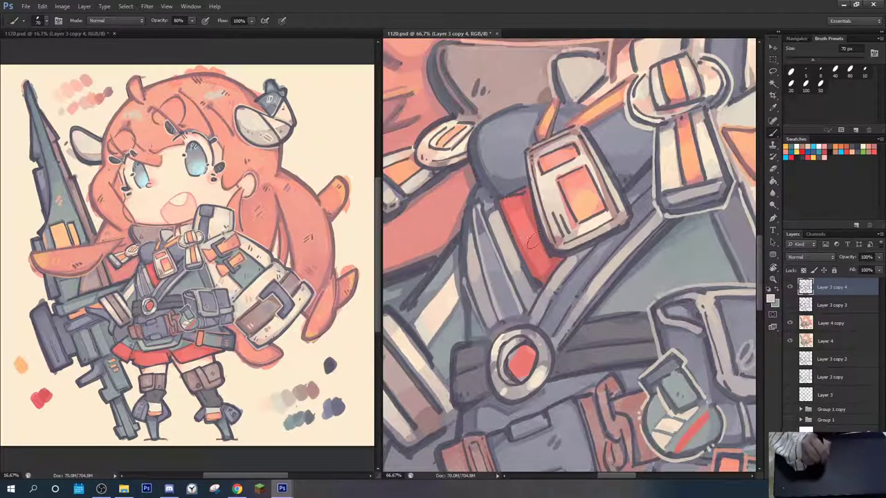
key("r")
left_click_drag(533, 281, 526, 271)
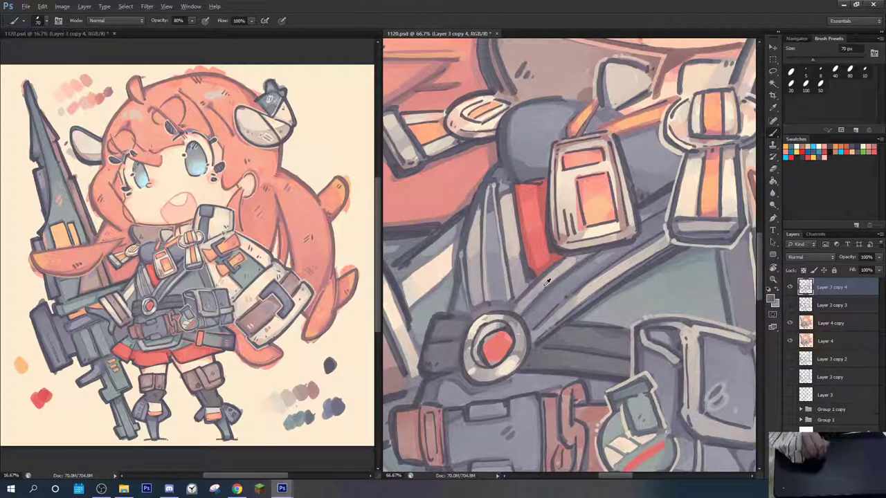
left_click_drag(577, 260, 560, 270)
left_click_drag(533, 302, 531, 308)
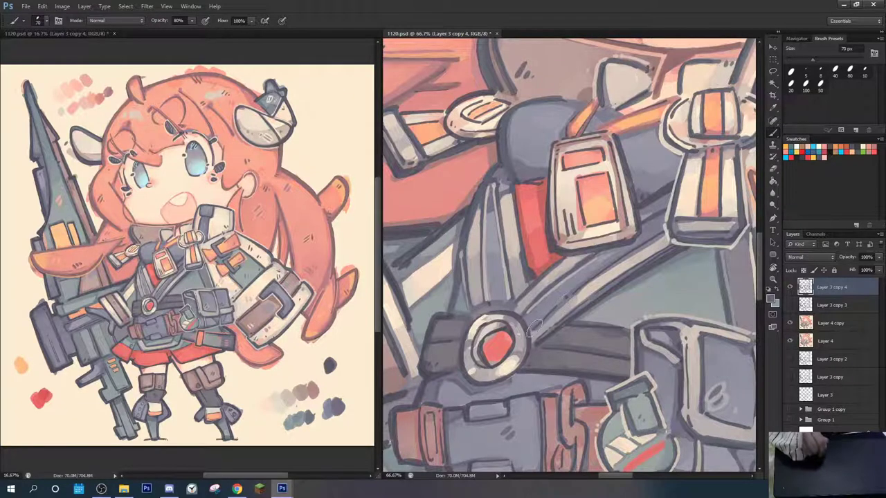
left_click_drag(566, 300, 629, 255)
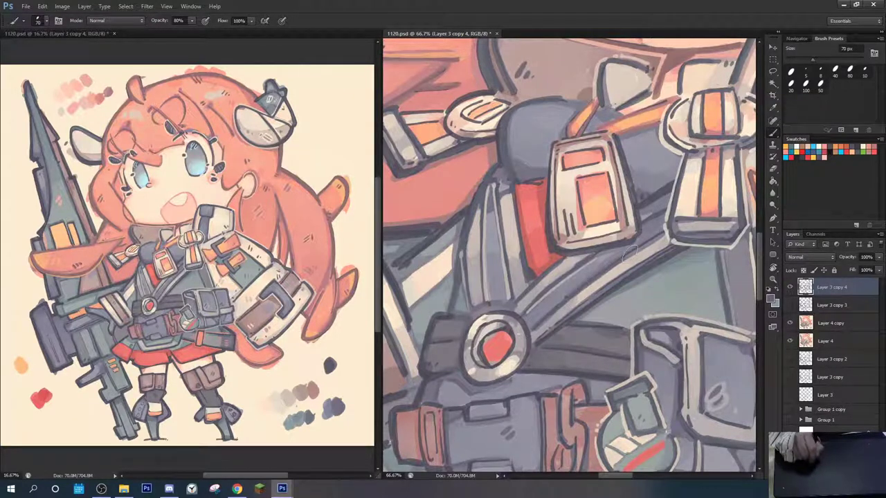
Repaint the fill of the diagonal chest strap with sampled lavender-grey and pale grey tones
left_click(549, 324, "alt")
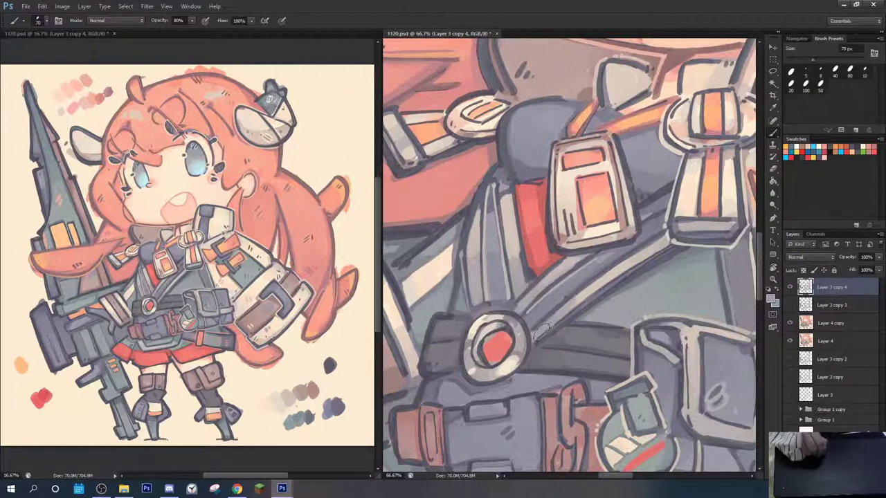
left_click_drag(544, 330, 636, 261)
left_click(608, 274, "alt")
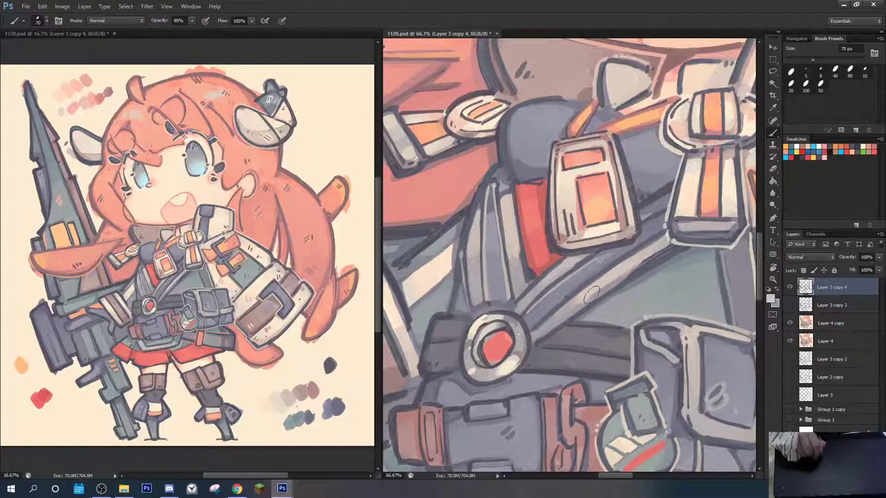
left_click_drag(592, 296, 668, 249)
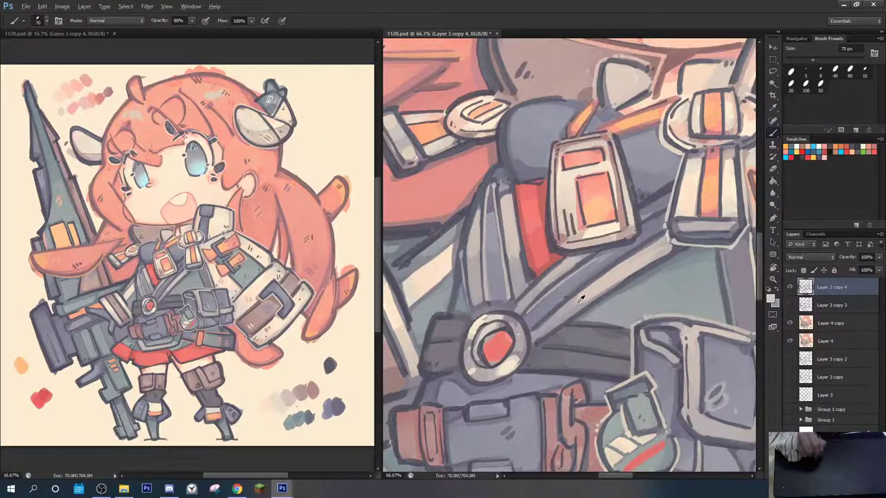
left_click(568, 310, "alt")
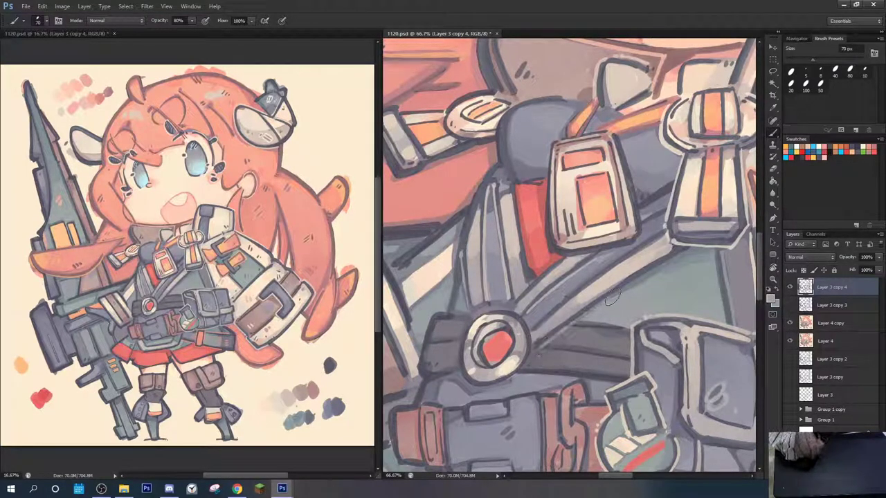
mouse_move(612, 296)
left_mouse_down()
mouse_move(673, 262)
mouse_move(585, 289)
mouse_move(595, 286)
mouse_move(534, 328)
mouse_move(660, 228)
left_mouse_up()
Paint pale hatch marks on the teal vest panel above the waist pouch
key("r")
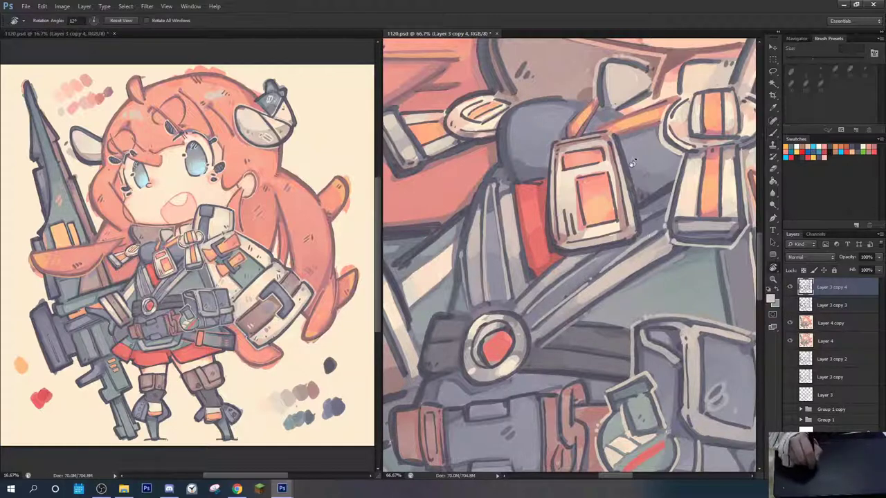
mouse_move(597, 188)
left_mouse_down()
mouse_move(567, 189)
mouse_move(577, 243)
left_mouse_up()
key("b")
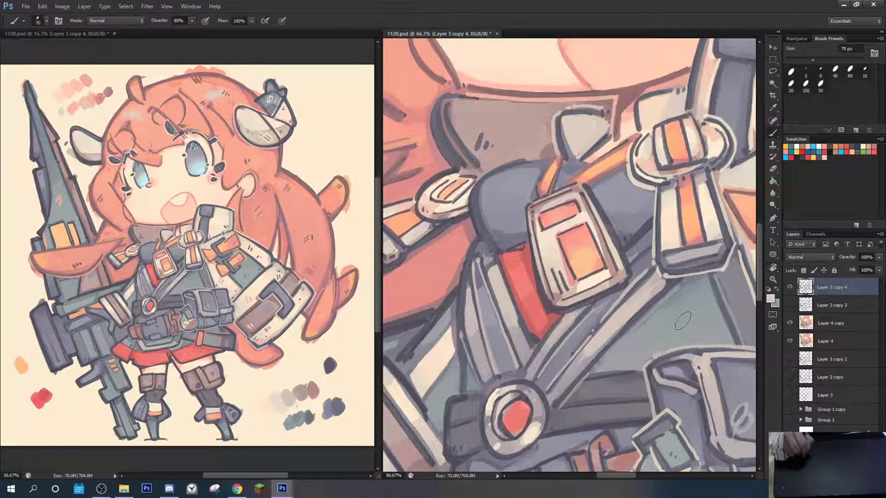
mouse_move(678, 334)
left_mouse_down()
mouse_move(690, 322)
mouse_move(711, 329)
left_mouse_up()
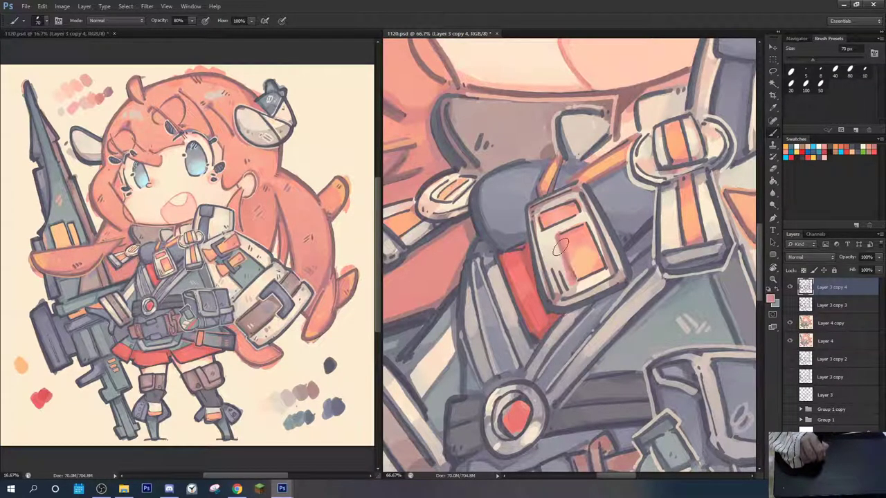
Set the foreground colour to the muted rose af7a79 and line the edges of the pink panels on the ID badge
left_click(771, 298)
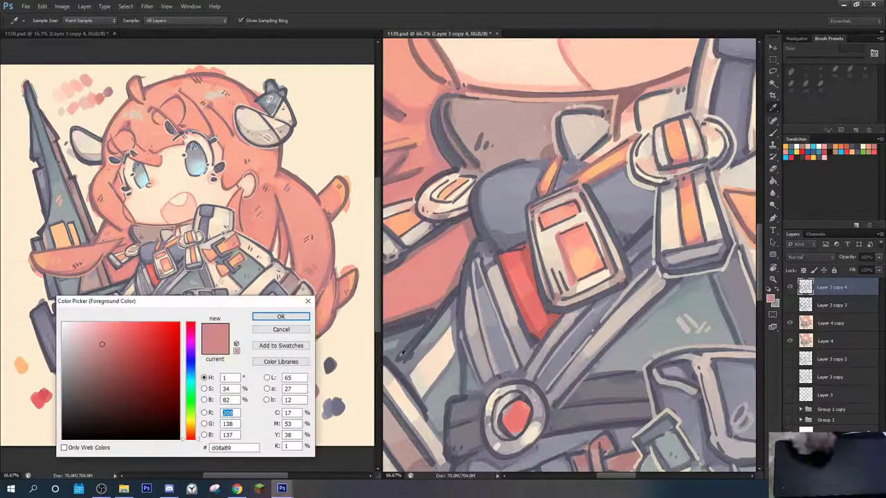
left_click_drag(109, 361, 98, 358)
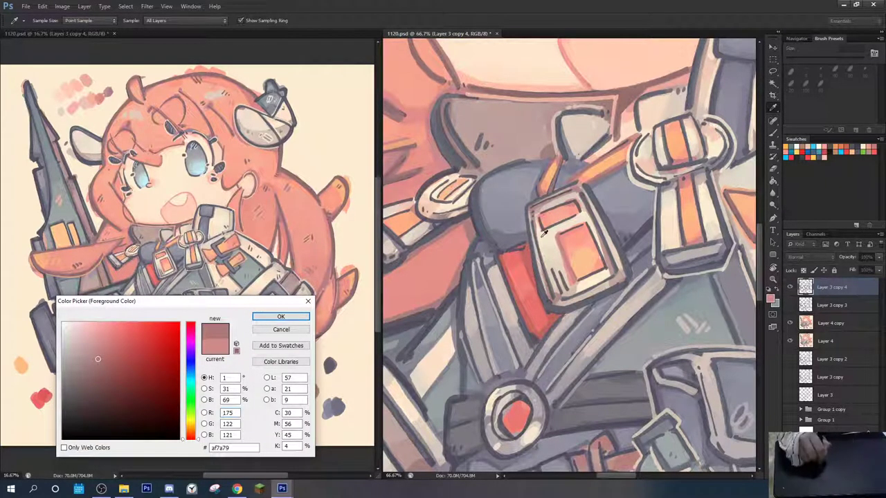
left_click(279, 318)
key("b")
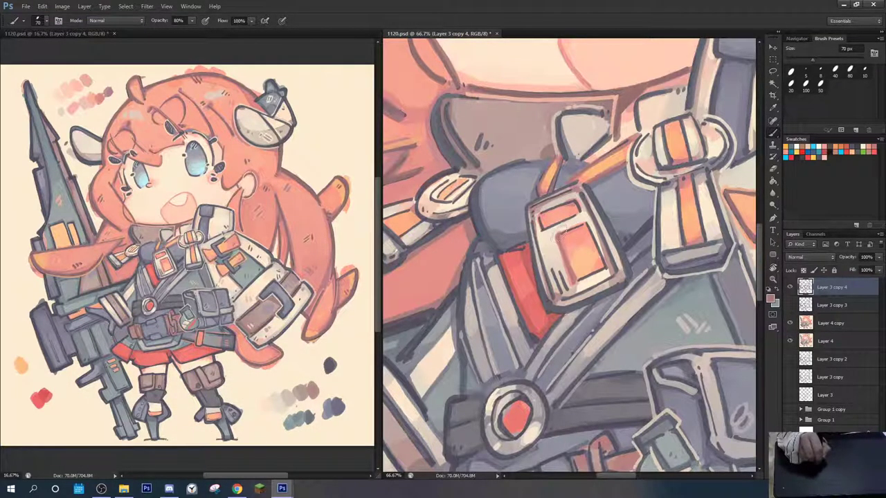
left_click_drag(562, 232, 587, 221)
left_click_drag(574, 283, 601, 270)
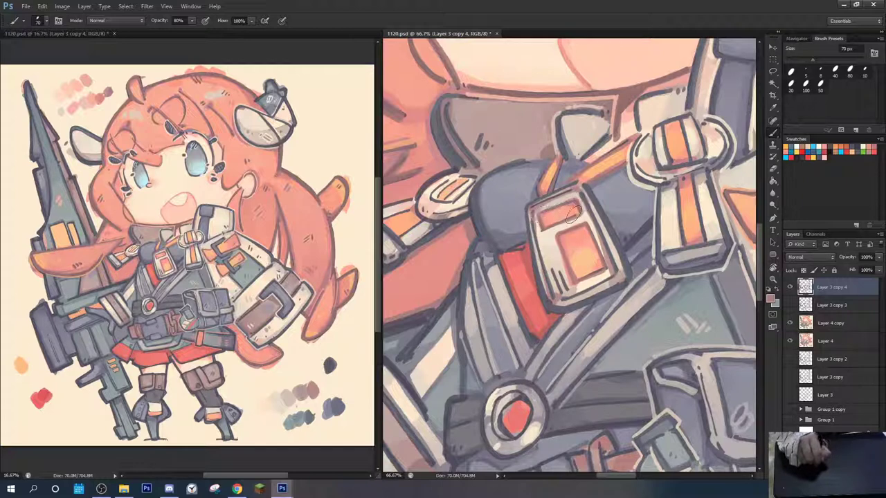
Trace an off-white line around the outside of the ID badge and line its lanyard cords with sampled light orange
left_click(550, 236, "alt")
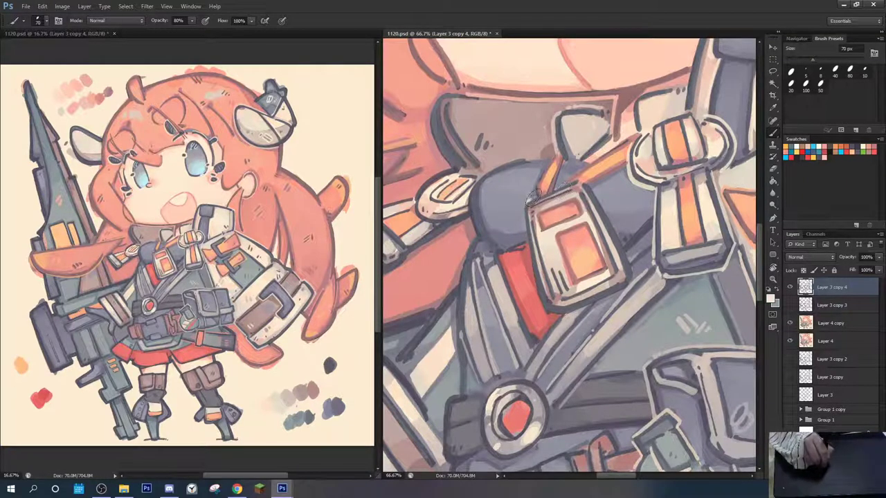
left_click_drag(523, 207, 537, 310)
key("ctrl+z")
mouse_move(523, 206)
left_mouse_down()
mouse_move(546, 322)
mouse_move(619, 290)
mouse_move(627, 277)
left_mouse_up()
left_click_drag(586, 179, 633, 278)
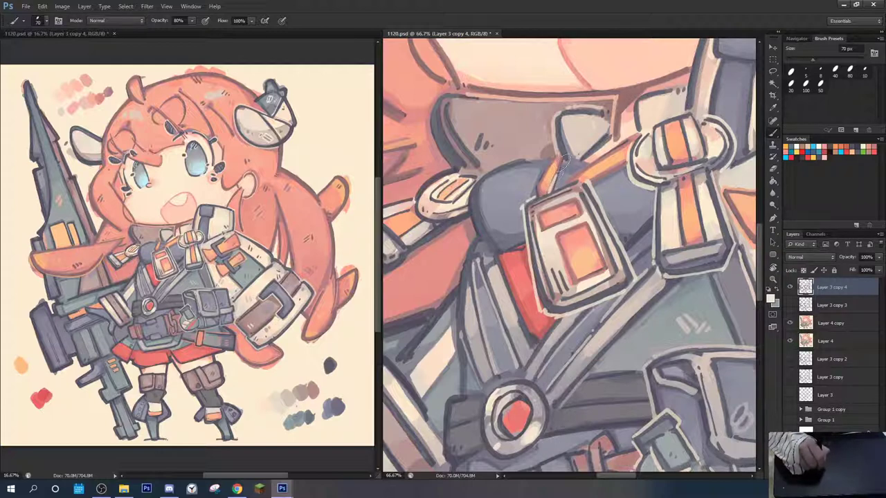
left_click(591, 171, "alt")
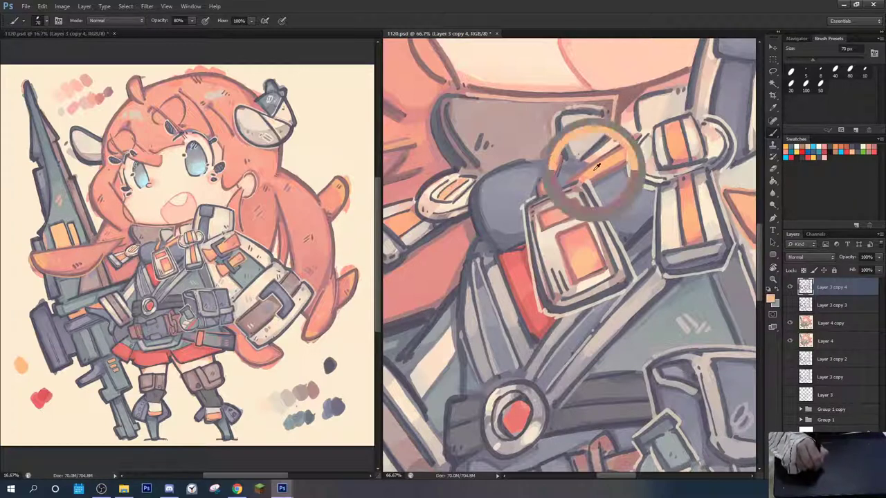
mouse_move(555, 185)
left_mouse_down()
mouse_move(564, 161)
mouse_move(559, 183)
mouse_move(533, 190)
mouse_move(545, 164)
mouse_move(577, 170)
mouse_move(567, 179)
mouse_move(601, 168)
left_mouse_up()
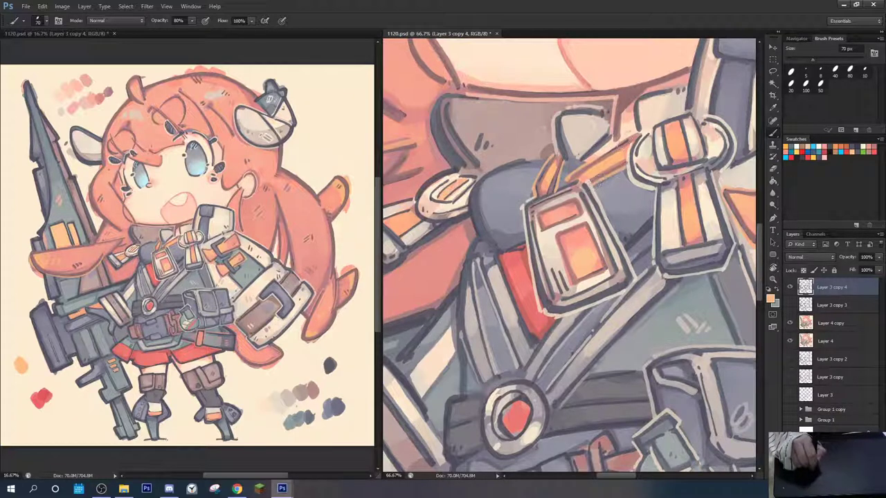
Shade the ID badge's frame in muted pink and add sampled off-white highlights inside its lower edge
left_click_drag(607, 305, 621, 288)
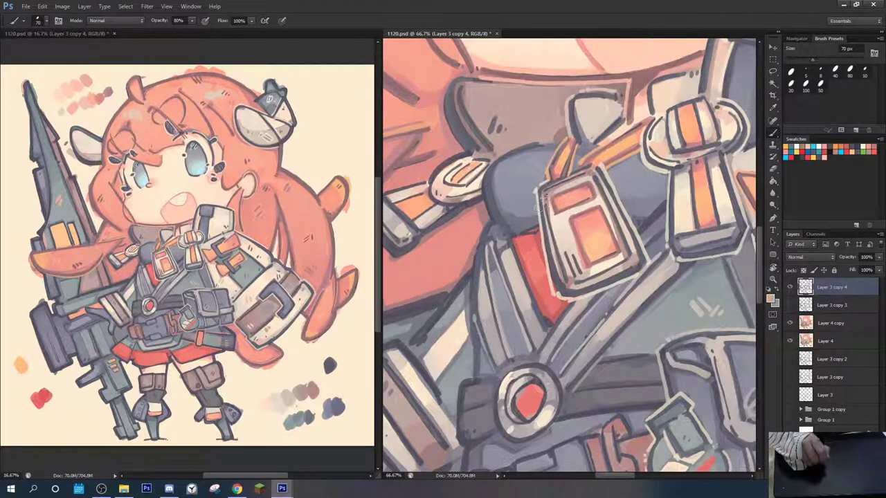
mouse_move(547, 228)
left_mouse_down()
mouse_move(557, 282)
mouse_move(568, 288)
mouse_move(622, 269)
left_mouse_up()
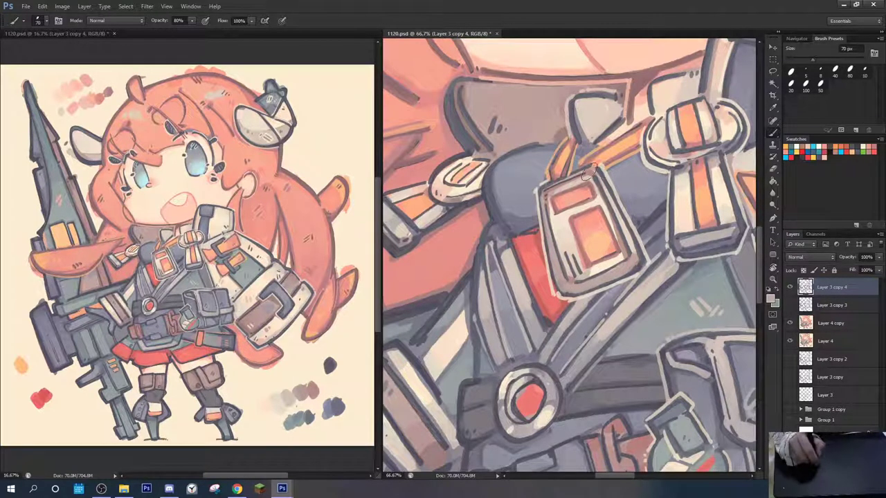
left_click(563, 219, "alt")
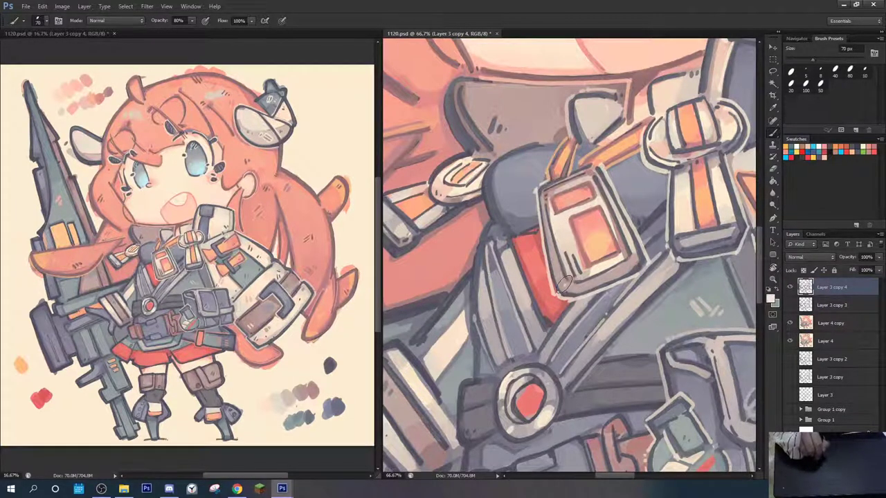
left_click_drag(563, 282, 579, 286)
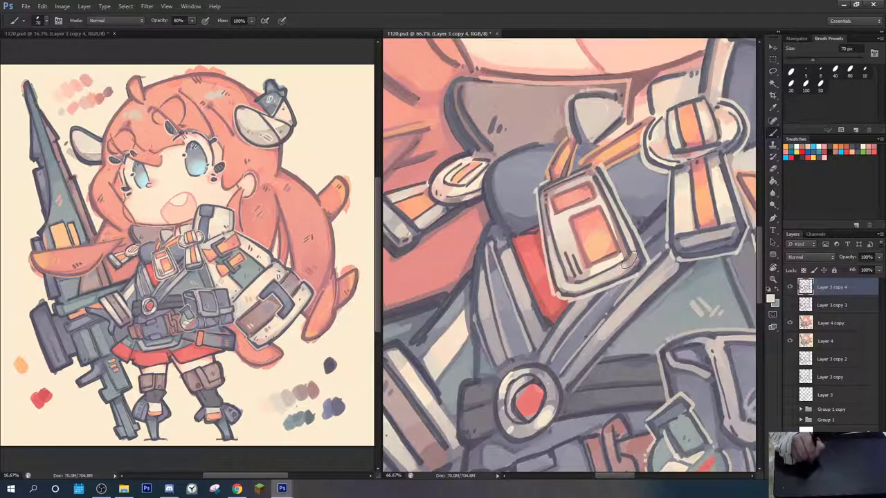
Strengthen the dark grey outlines around the left end of the belt and the neighbouring striped cuff
left_click_drag(664, 277, 612, 282)
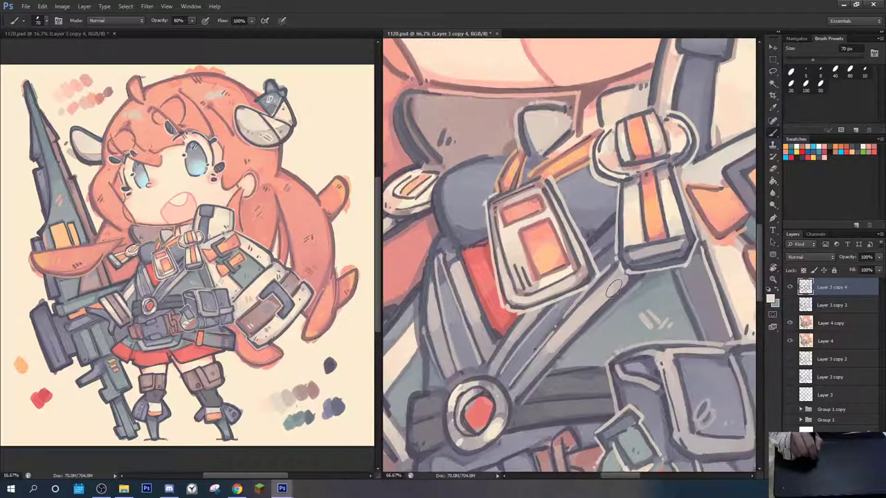
left_click_drag(583, 337, 627, 197)
left_click_drag(650, 130, 494, 235)
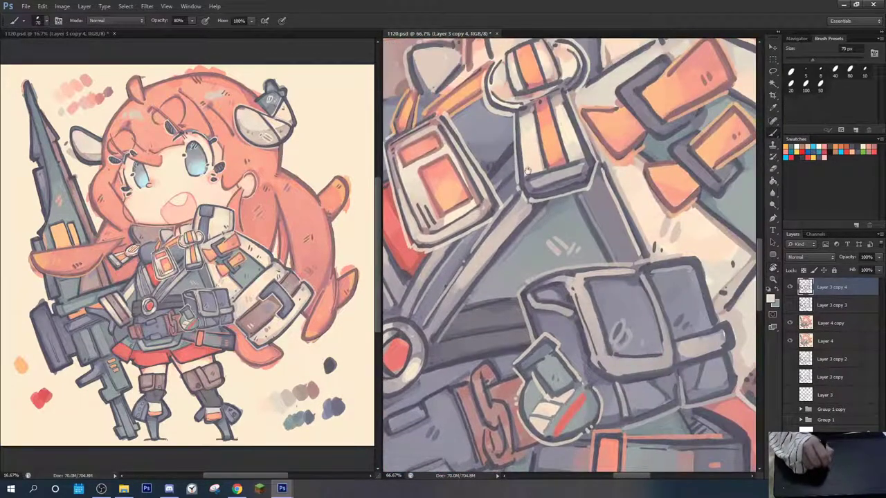
left_click_drag(528, 172, 537, 240)
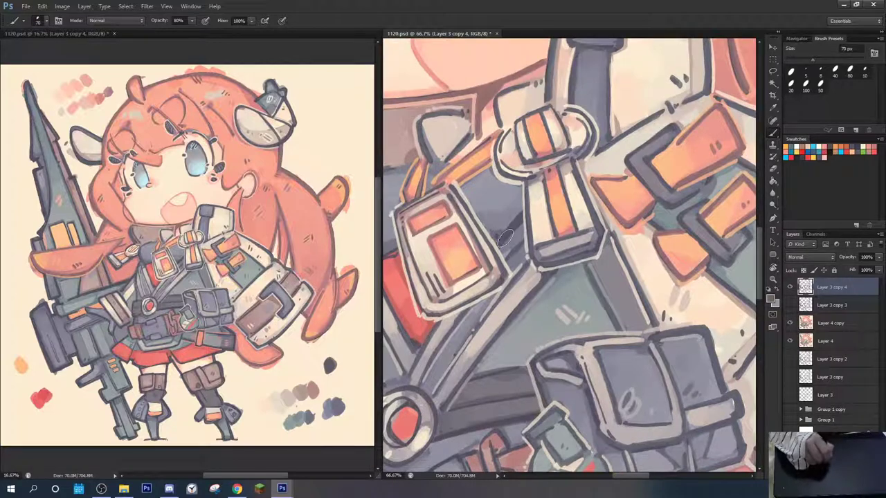
left_click_drag(485, 324, 642, 150)
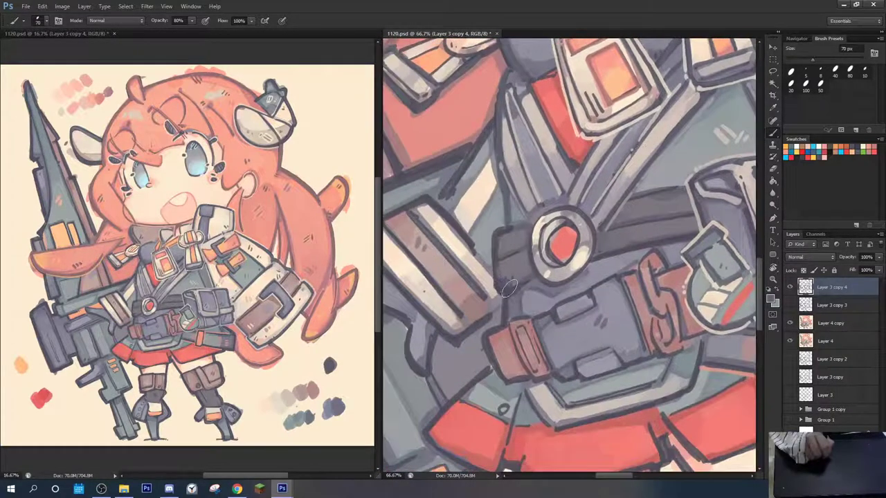
left_click_drag(505, 304, 522, 363)
key("r")
left_click_drag(466, 232, 478, 200)
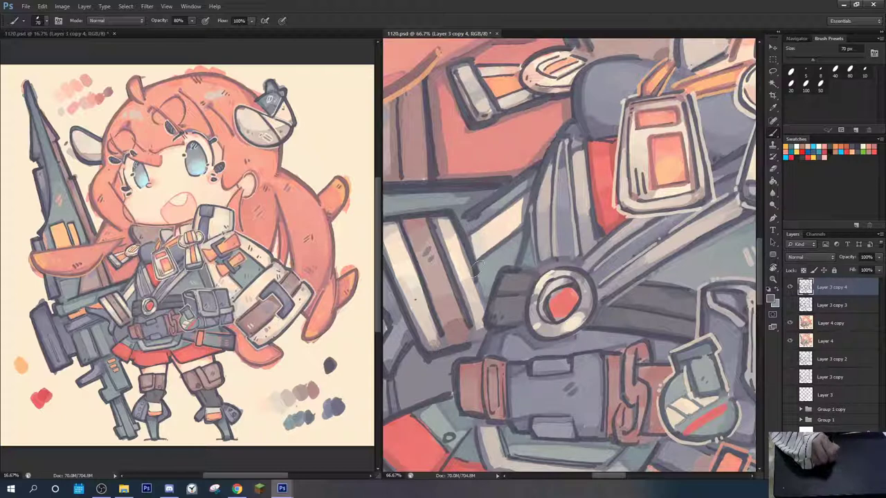
left_click_drag(630, 270, 726, 268)
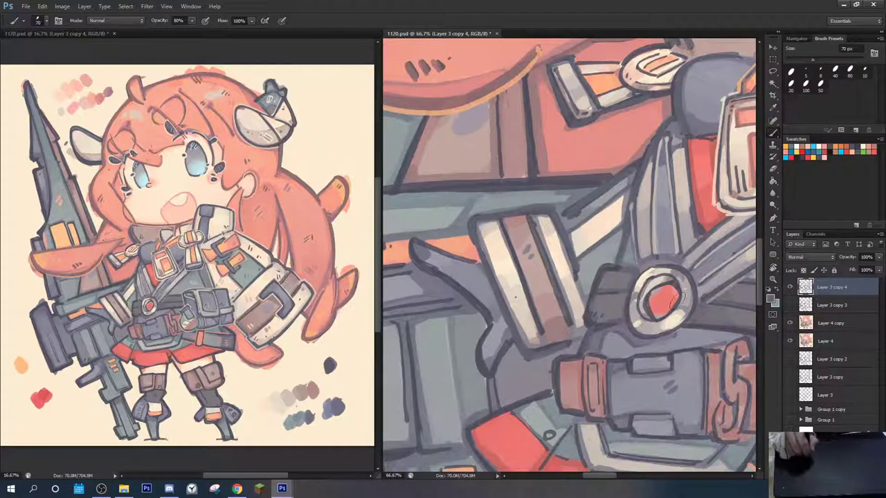
Pick a muted mauve as foreground colour and repaint the lines on both sides of the cuff's brown stripe
left_click(771, 299)
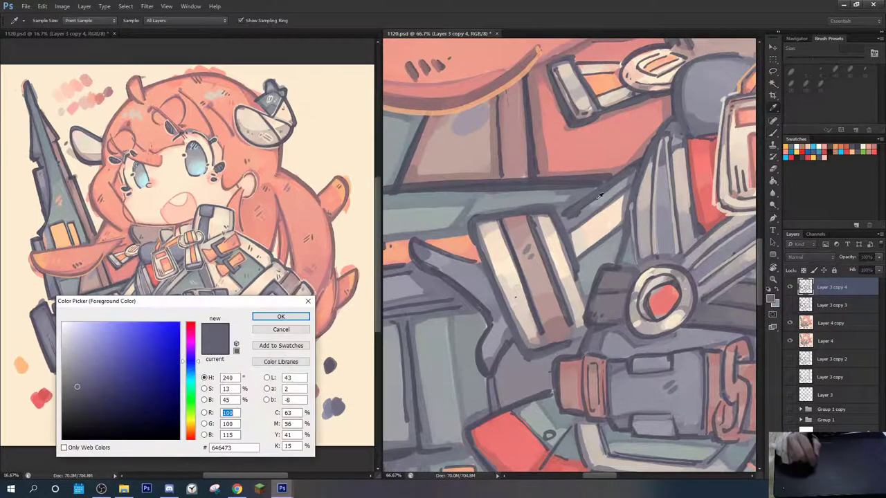
left_click(494, 88)
left_click(281, 317)
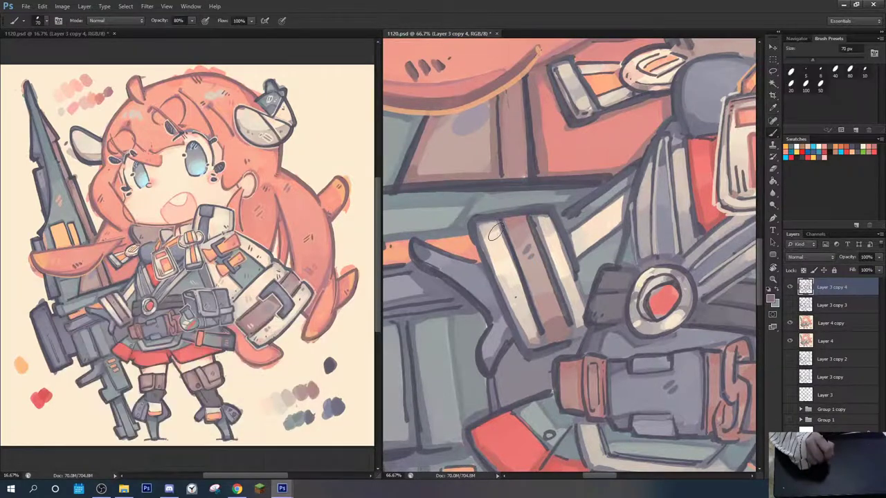
left_click_drag(509, 238, 543, 346)
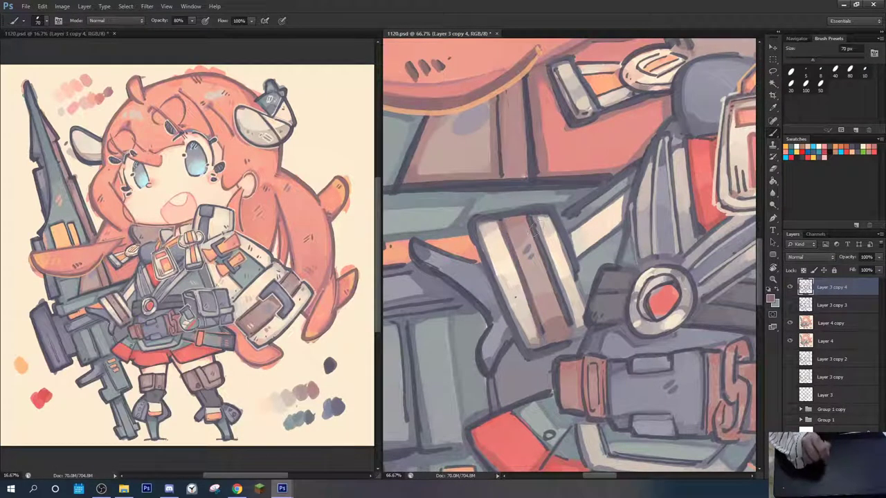
left_click_drag(529, 215, 561, 305)
Undo the last stroke along the upper edge of the large sleeve's brown band
left_click_drag(635, 365, 437, 303)
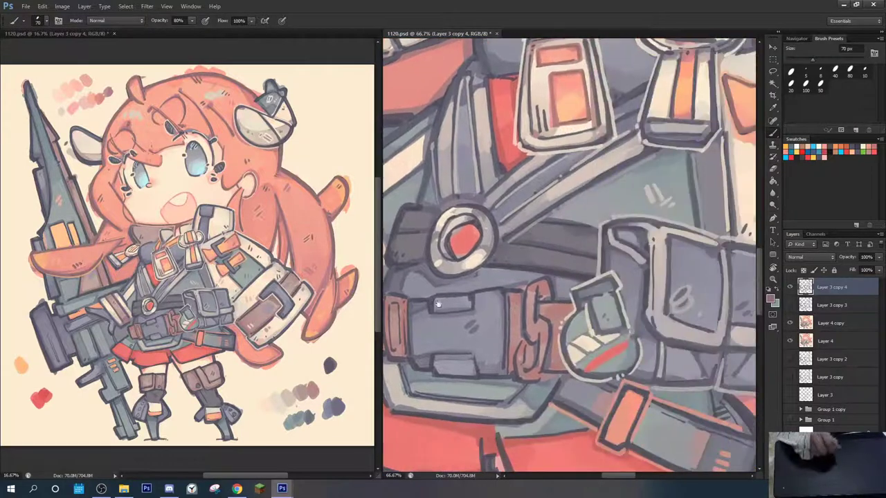
mouse_move(702, 311)
left_mouse_down()
mouse_move(429, 250)
mouse_move(452, 212)
left_mouse_up()
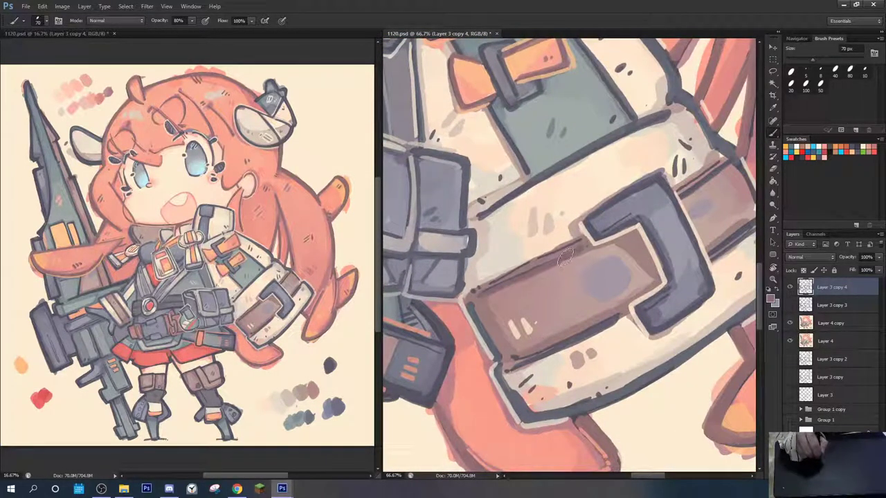
key("ctrl+z")
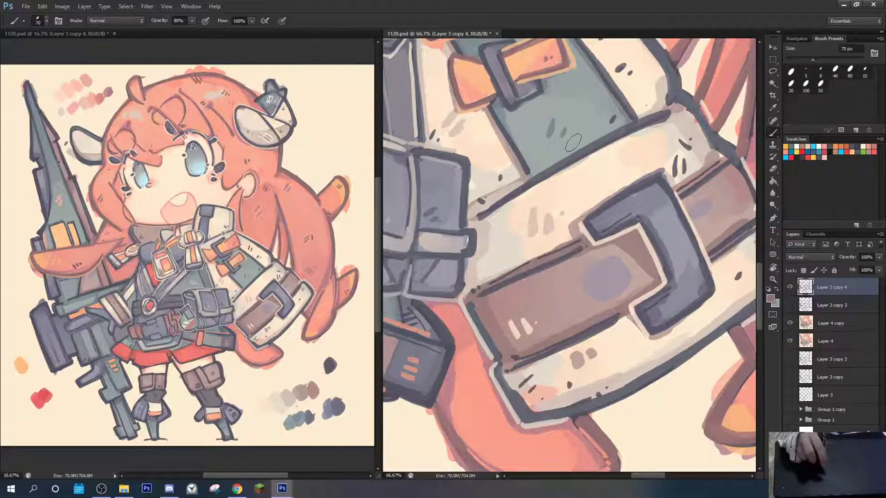
Repaint the dark outline of the reddish-brown strap at the belt pouch's left end with a sampled muted mauve
left_click_drag(562, 209, 708, 166)
mouse_move(587, 178)
left_mouse_down()
mouse_move(740, 154)
mouse_move(727, 166)
left_mouse_up()
key("r")
left_click_drag(630, 99, 593, 97)
left_click_drag(547, 126, 560, 179)
key("b")
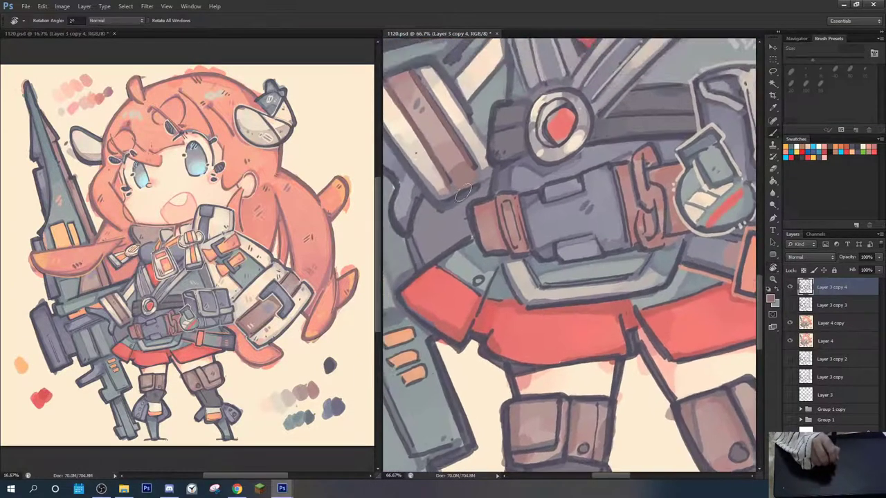
left_click(448, 179, "alt")
mouse_move(472, 207)
left_mouse_down()
mouse_move(481, 201)
mouse_move(470, 208)
mouse_move(484, 256)
mouse_move(499, 232)
left_mouse_up()
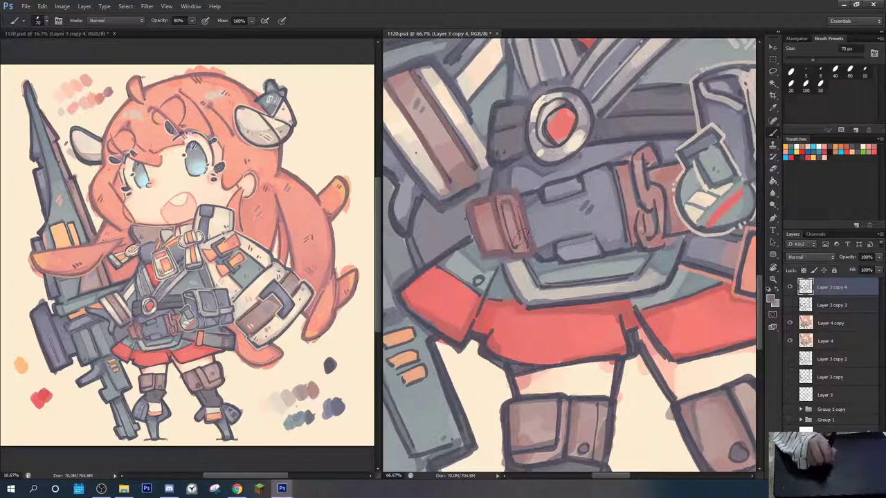
Rework the inner buckle lines of the reddish-brown strap with pinkish mauve tones sampled from it
left_click(522, 256, "alt")
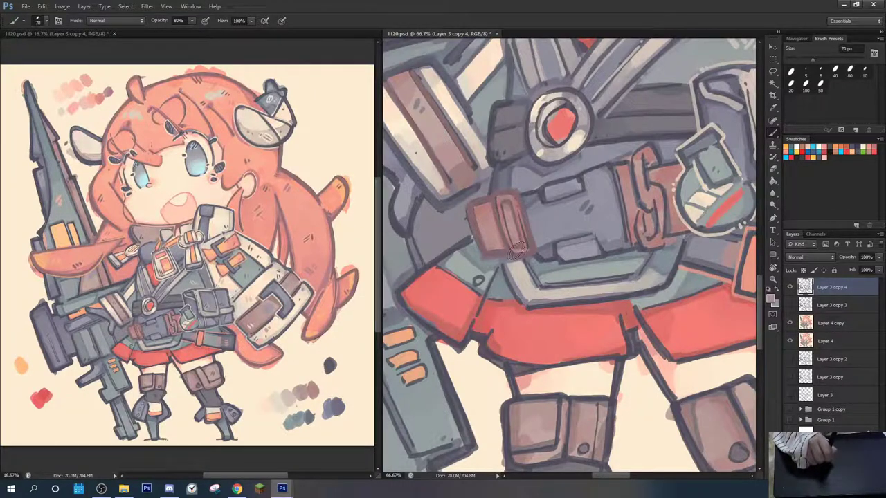
left_click(506, 201, "alt")
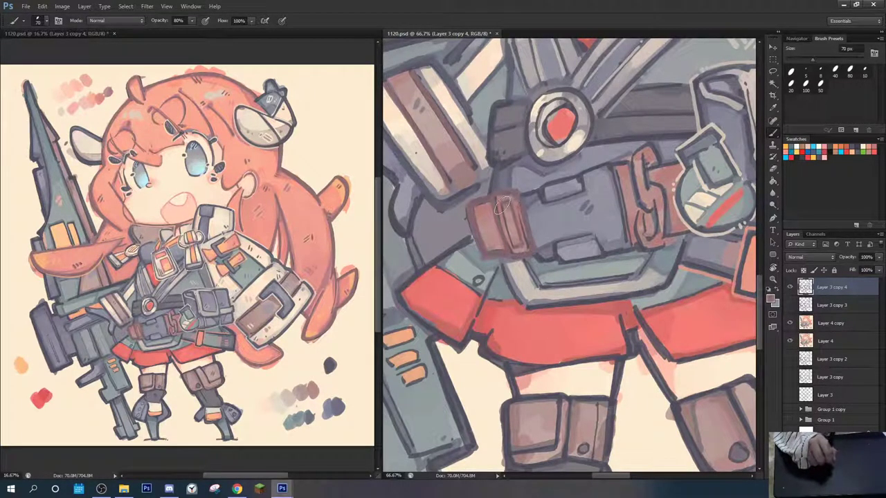
mouse_move(501, 204)
left_mouse_down()
mouse_move(516, 249)
mouse_move(500, 207)
mouse_move(514, 257)
left_mouse_up()
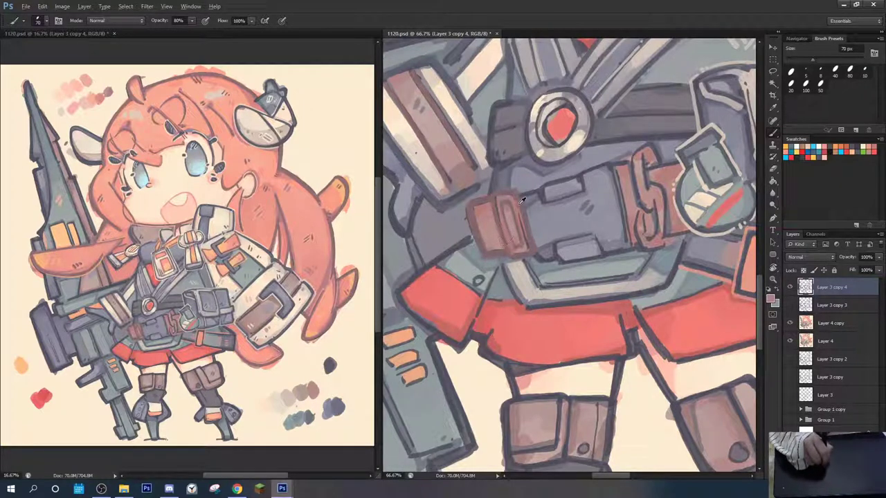
left_click_drag(516, 202, 524, 241)
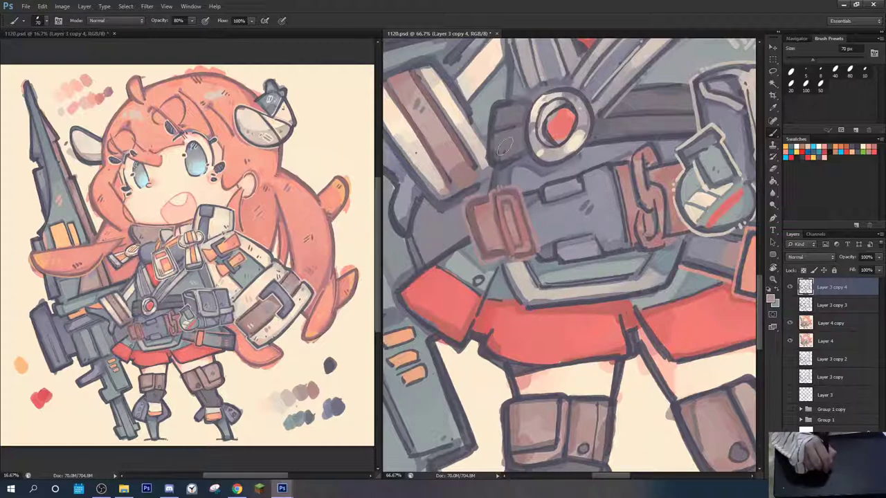
Soften the outlines of the grey belt pouch and its small flaps with sampled grey and add short hatch marks at its centre
left_click_drag(591, 131, 448, 248)
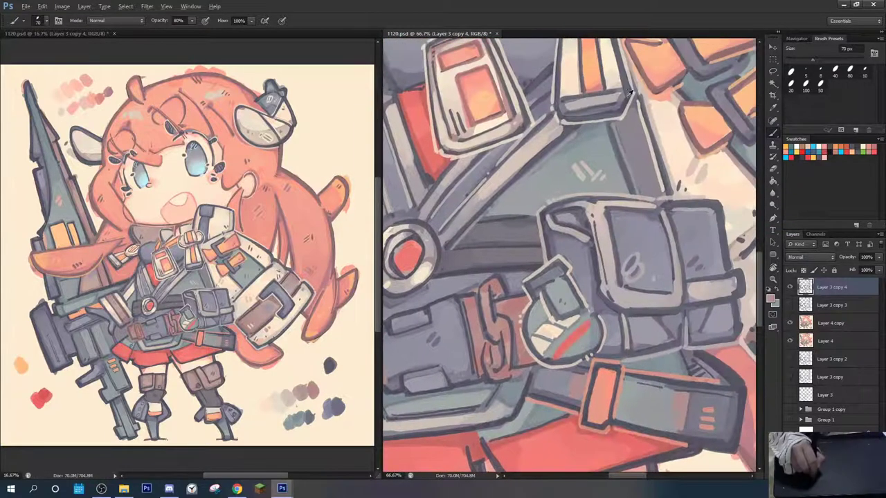
mouse_move(515, 205)
left_mouse_down()
mouse_move(618, 112)
mouse_move(581, 120)
left_mouse_up()
key("r")
left_click(483, 234, "alt")
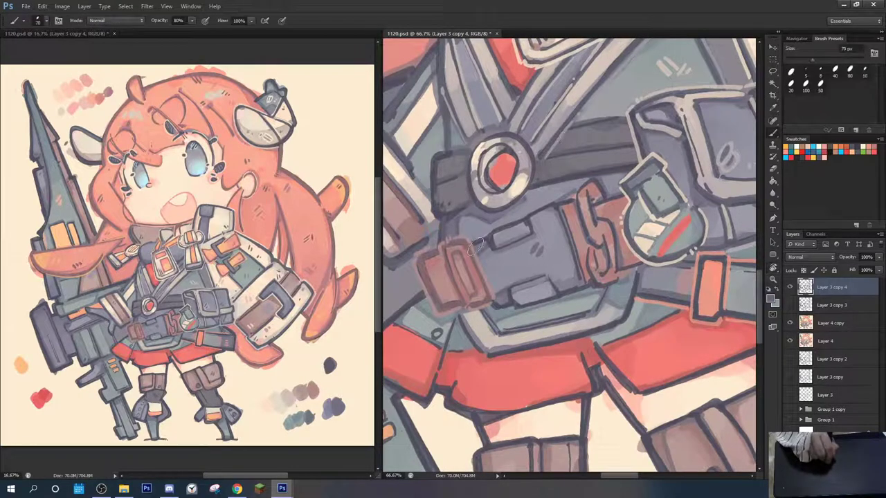
mouse_move(485, 239)
left_mouse_down()
mouse_move(493, 245)
mouse_move(499, 232)
mouse_move(527, 228)
mouse_move(494, 251)
left_mouse_up()
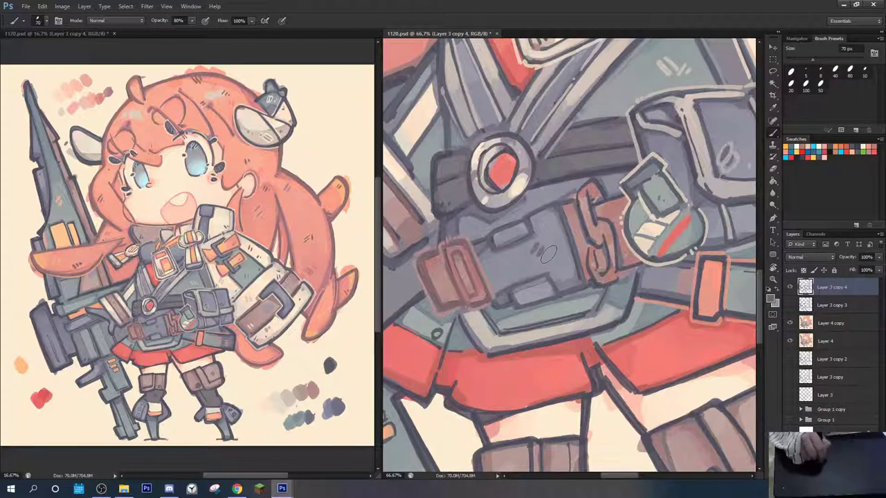
mouse_move(540, 250)
left_mouse_down()
mouse_move(551, 259)
mouse_move(540, 244)
left_mouse_up()
left_click_drag(536, 284, 572, 258)
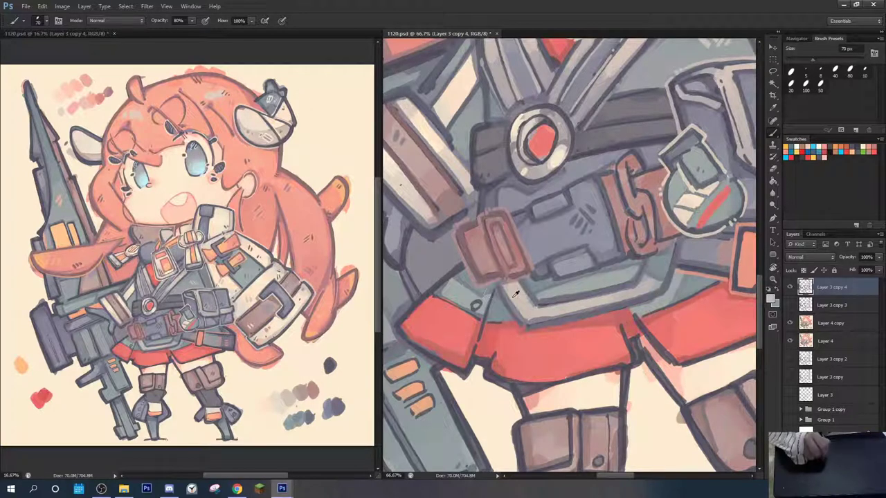
Paint light grey accent lines along the edges of the pale trim below the belt pouch
mouse_move(513, 322)
left_mouse_down()
mouse_move(528, 312)
mouse_move(537, 332)
mouse_move(605, 319)
mouse_move(654, 294)
mouse_move(678, 247)
mouse_move(671, 281)
mouse_move(643, 267)
mouse_move(626, 287)
mouse_move(611, 283)
left_mouse_up()
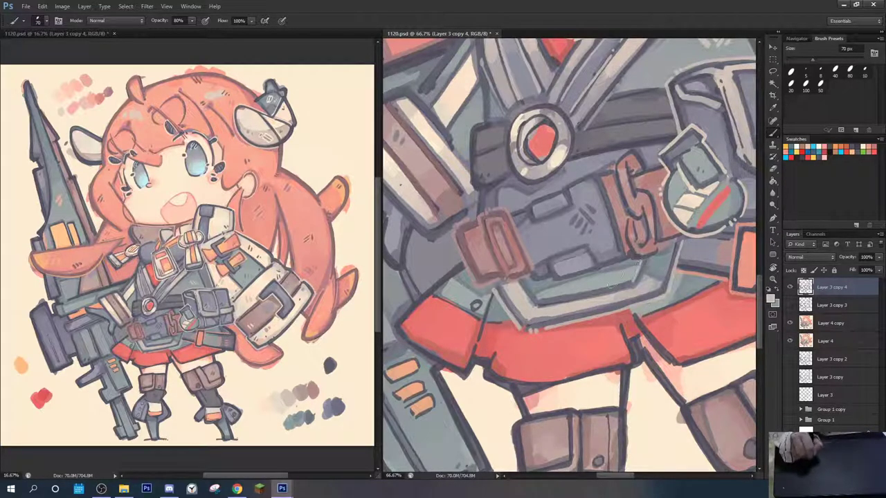
mouse_move(530, 281)
left_mouse_down()
mouse_move(561, 290)
mouse_move(545, 298)
mouse_move(613, 286)
left_mouse_up()
mouse_move(651, 261)
left_mouse_down()
mouse_move(499, 258)
mouse_move(530, 282)
left_mouse_up()
Pick a slightly darker muted mauve as foreground colour and repaint the outline of the red skirt's left panel
key("r")
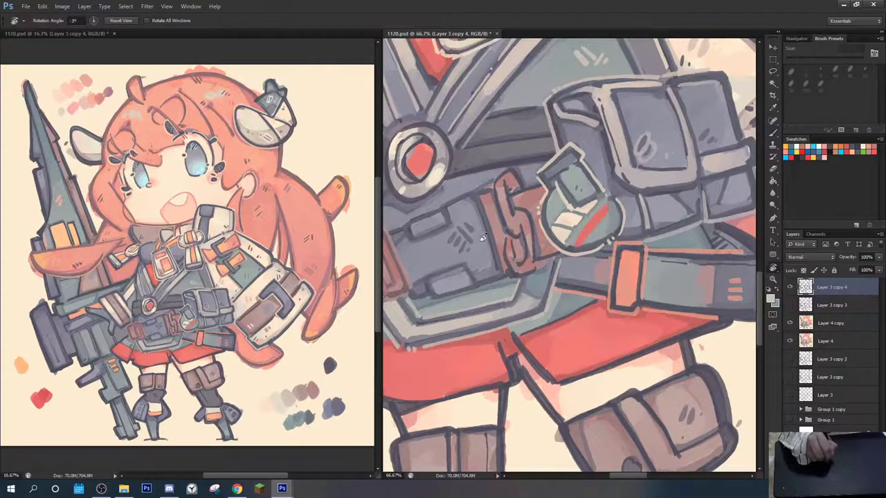
left_click_drag(480, 238, 534, 171)
left_click_drag(598, 232, 543, 223)
key("b")
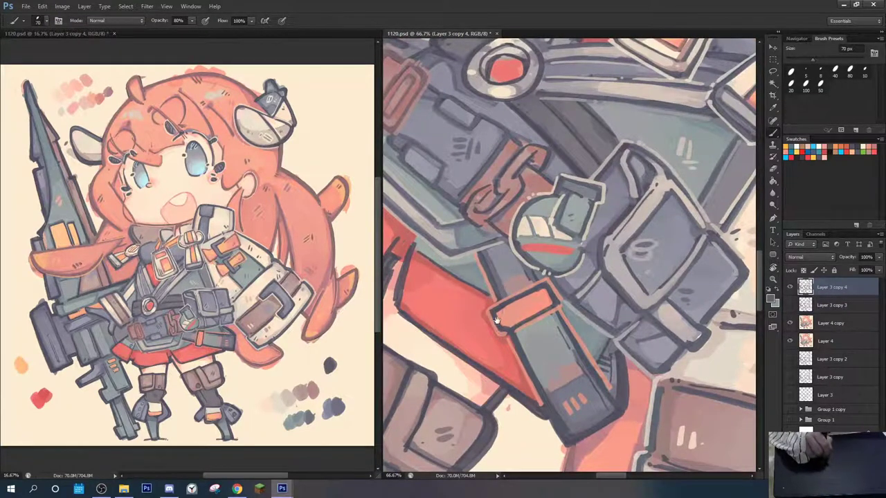
key("r")
mouse_move(495, 320)
left_mouse_down()
mouse_move(460, 259)
mouse_move(447, 199)
mouse_move(439, 226)
left_mouse_up()
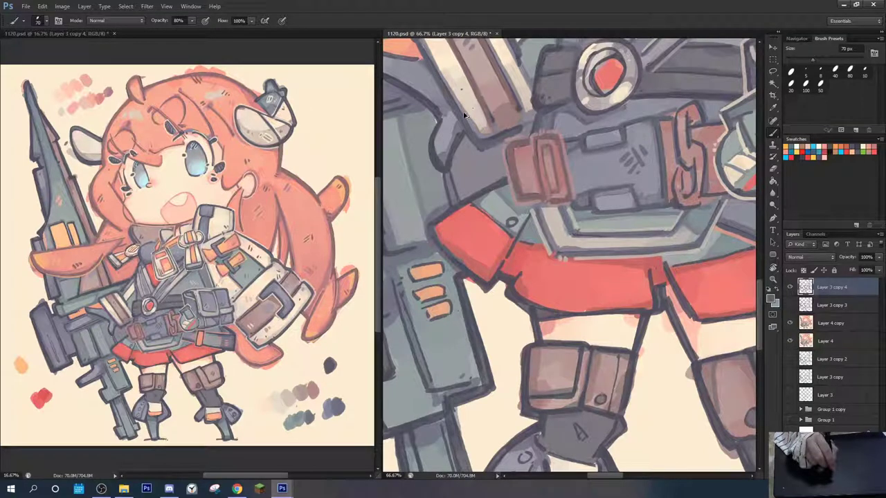
left_click_drag(458, 126, 501, 235)
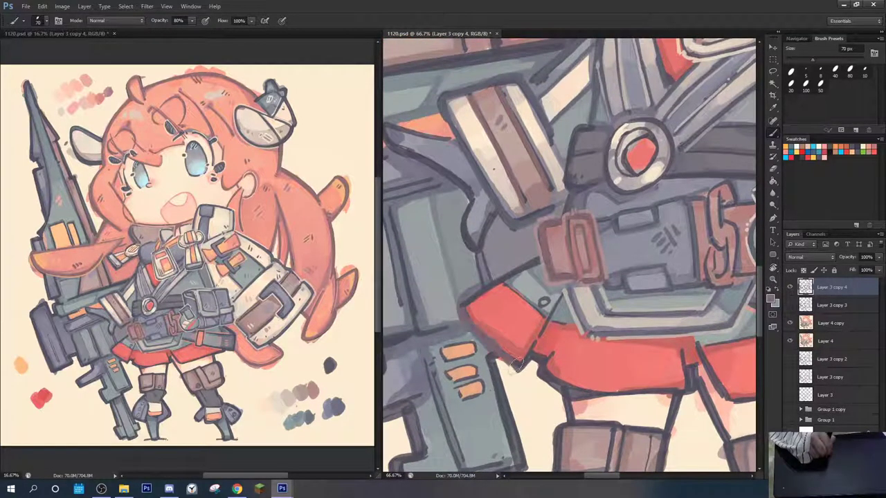
left_click(772, 303)
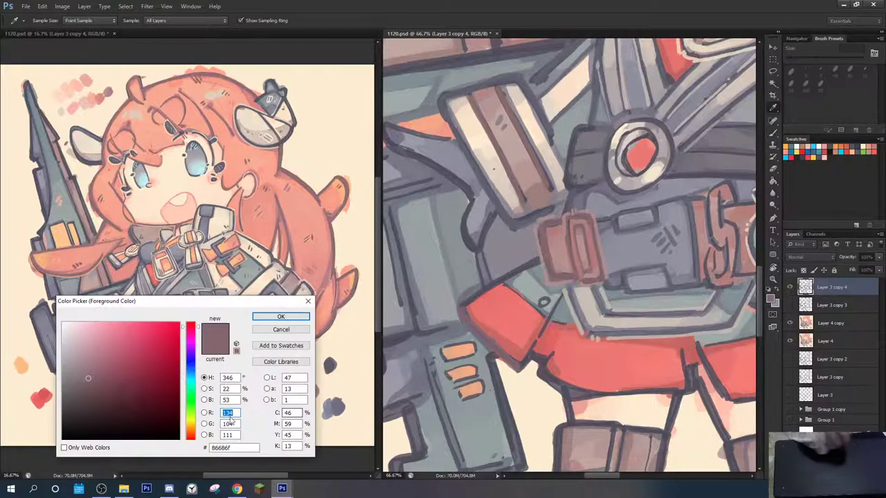
left_click(89, 384)
left_click(281, 316)
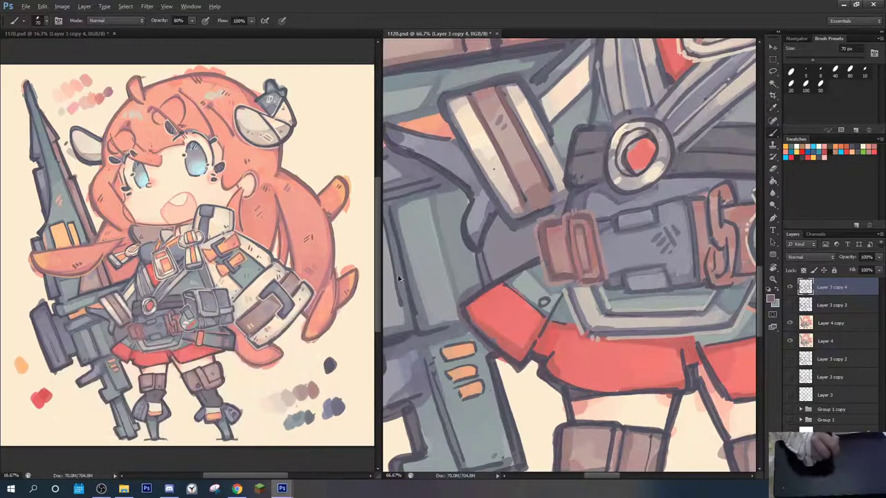
mouse_move(466, 307)
left_mouse_down()
mouse_move(474, 329)
mouse_move(466, 319)
mouse_move(524, 359)
left_mouse_up()
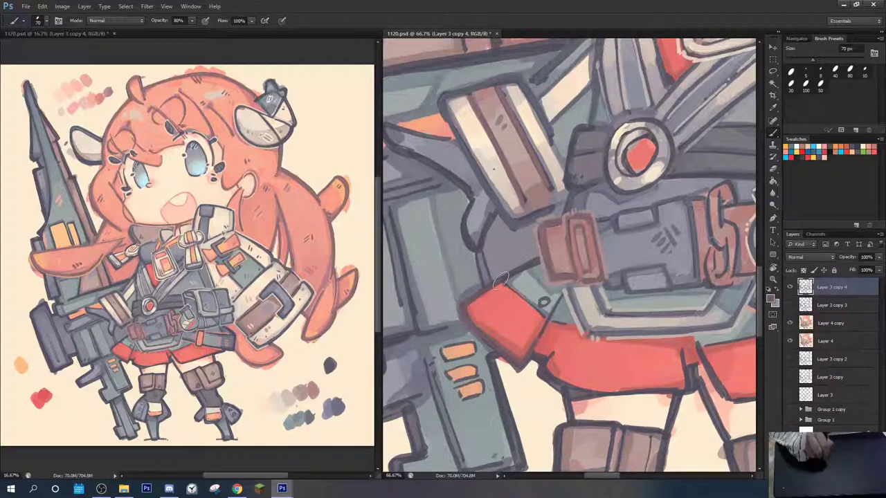
mouse_move(501, 280)
left_mouse_down()
mouse_move(538, 288)
mouse_move(548, 305)
mouse_move(544, 330)
left_mouse_up()
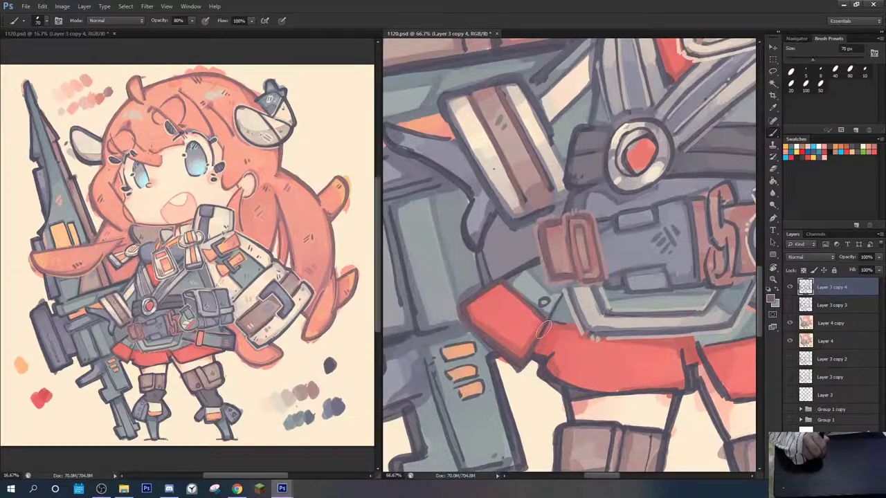
Repaint the outlines of the red skirt's middle and right panels with the muted mauve
key("r")
left_click_drag(487, 333, 467, 302)
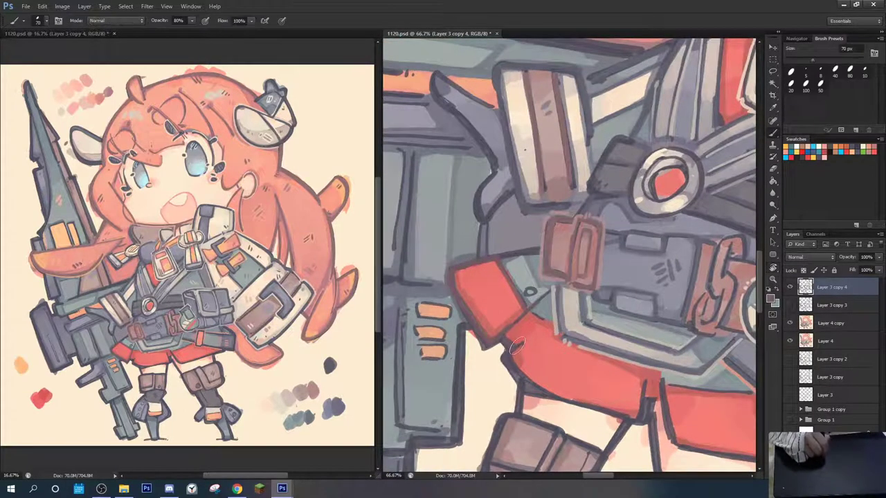
key("r")
left_click_drag(478, 339, 416, 227)
key("space")
mouse_move(417, 227)
left_mouse_down()
mouse_move(442, 163)
mouse_move(426, 215)
mouse_move(443, 262)
mouse_move(489, 332)
mouse_move(514, 320)
mouse_move(519, 336)
mouse_move(486, 250)
left_mouse_up()
key("space")
key("r")
left_click_drag(444, 206, 461, 178)
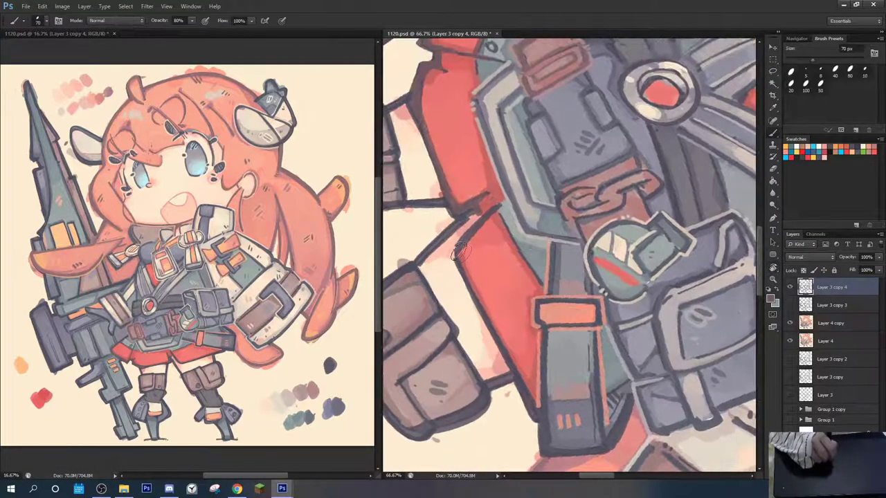
mouse_move(457, 250)
left_mouse_down()
mouse_move(484, 211)
mouse_move(463, 259)
mouse_move(538, 415)
left_mouse_up()
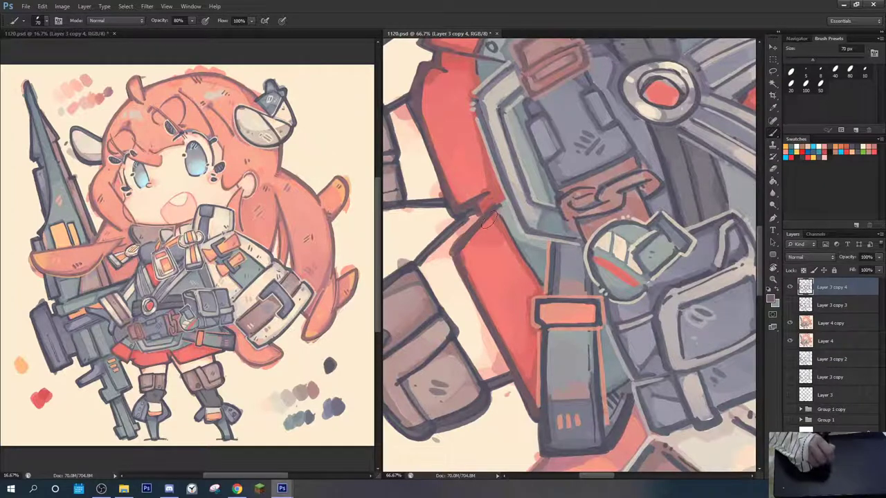
left_click_drag(494, 220, 540, 280)
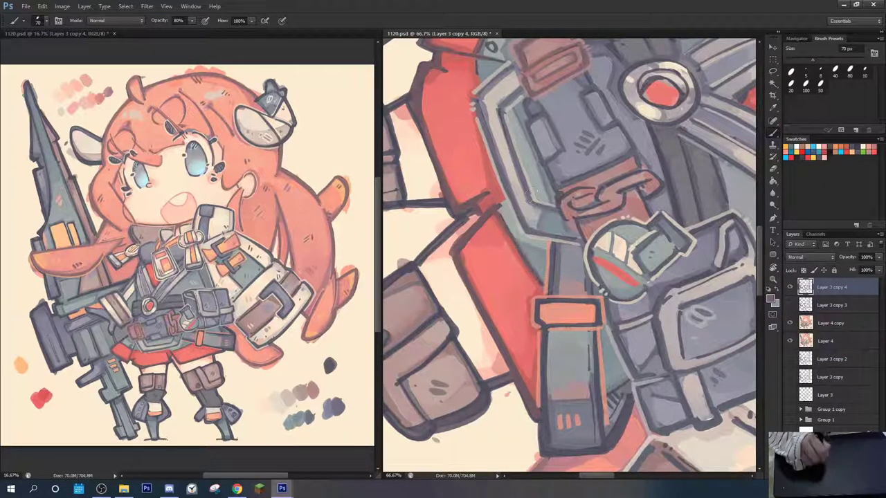
Add short mauve hatch marks near the lower edges of the skirt's right and middle panels
key("r")
mouse_move(531, 194)
left_mouse_down()
mouse_move(582, 200)
mouse_move(655, 283)
left_mouse_up()
key("b")
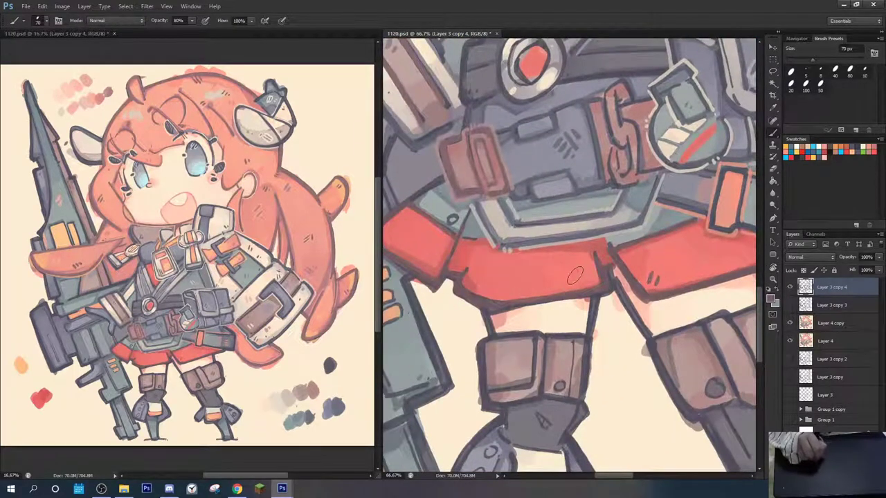
left_click_drag(573, 272, 575, 280)
left_click_drag(578, 271, 580, 280)
Try a plaid grid of crossing mauve lines over the skirt's middle panel
key("r")
mouse_move(569, 206)
left_mouse_down()
mouse_move(498, 295)
mouse_move(510, 332)
left_mouse_up()
key("b")
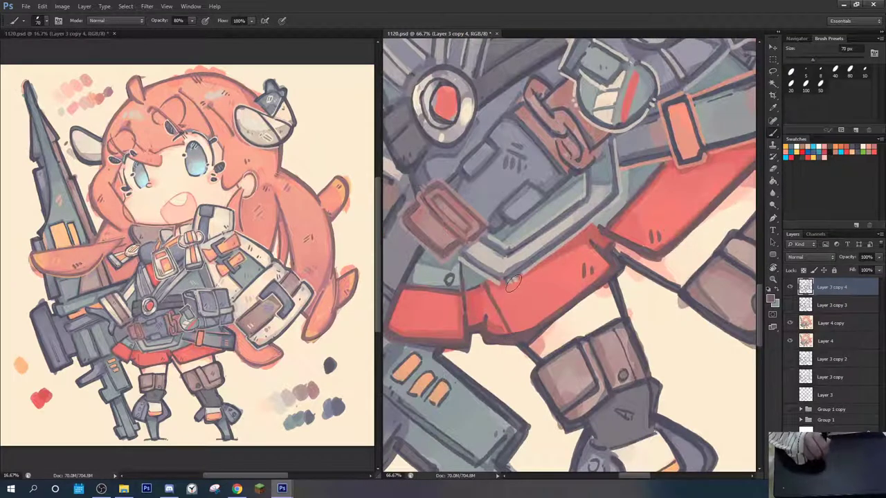
left_click_drag(512, 283, 534, 323)
left_click_drag(538, 276, 549, 314)
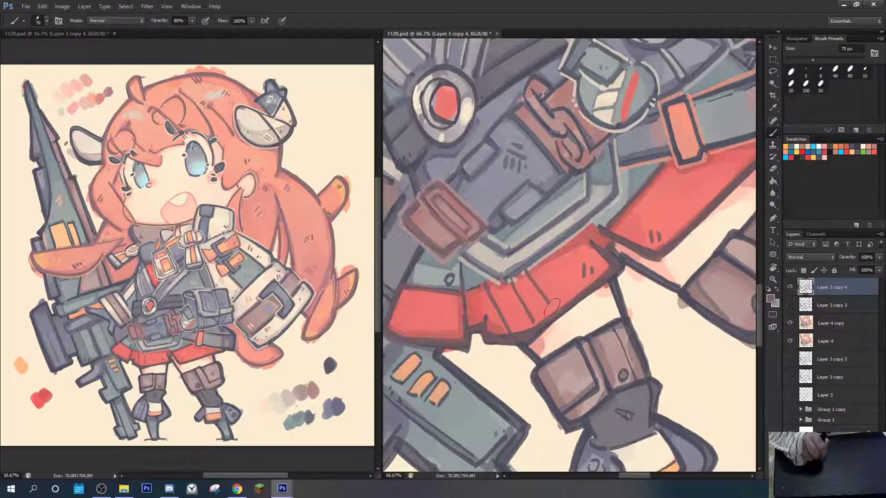
left_click_drag(473, 308, 544, 273)
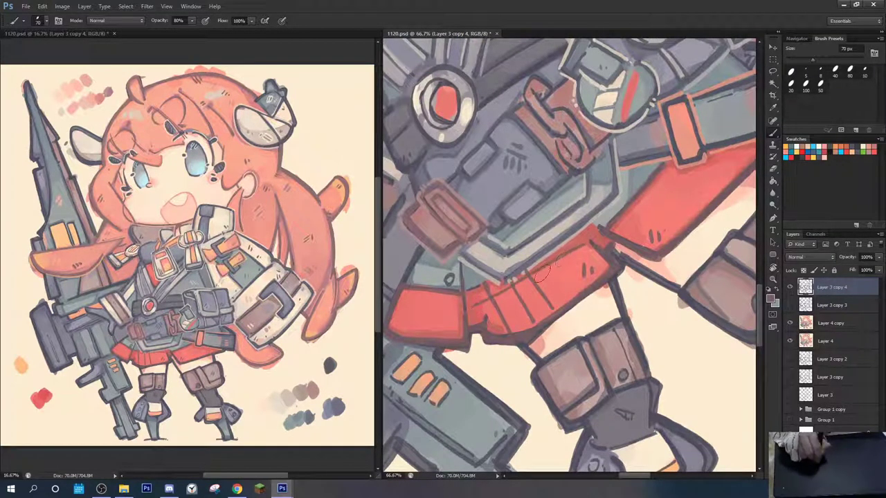
left_click_drag(493, 316, 585, 259)
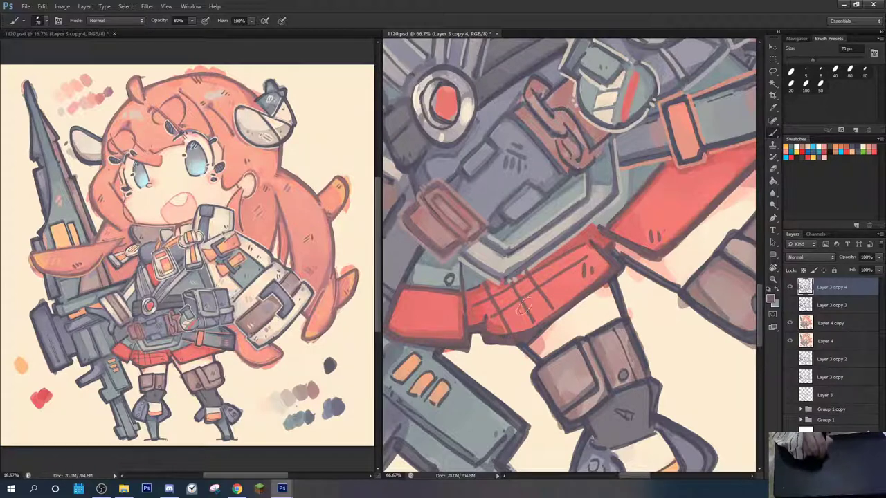
left_click_drag(509, 322, 581, 273)
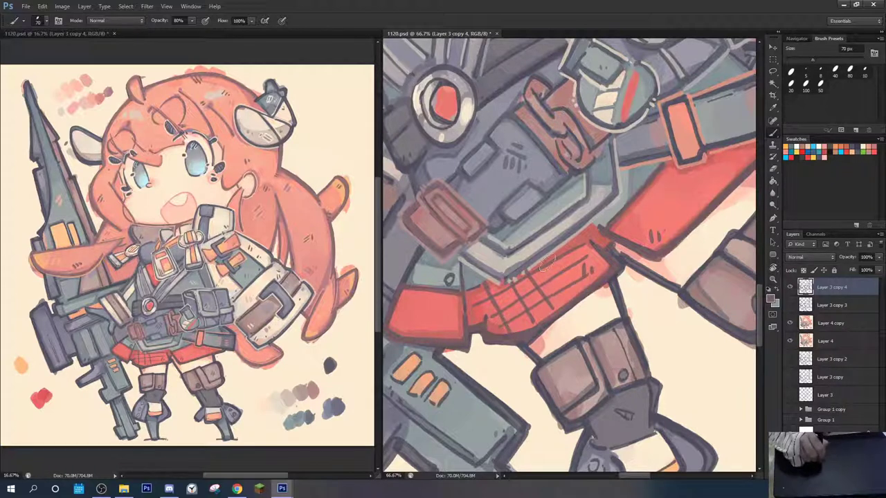
left_click_drag(571, 243, 594, 276)
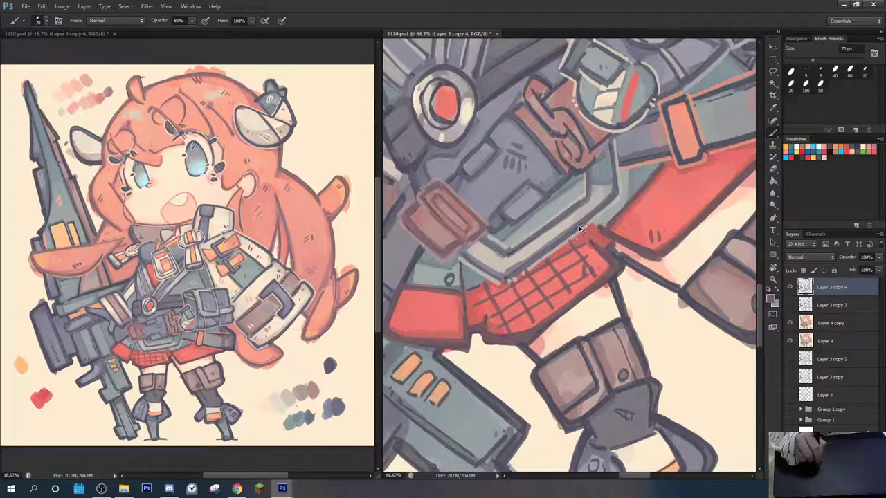
Undo all the grid lines on the skirt's middle panel
key("ctrl+alt+z")
key("ctrl+alt+z")
key("ctrl+alt+z")
key("ctrl+alt+z")
key("ctrl+alt+z")
key("ctrl+alt+z")
key("ctrl+alt+z")
key("ctrl+alt+z")
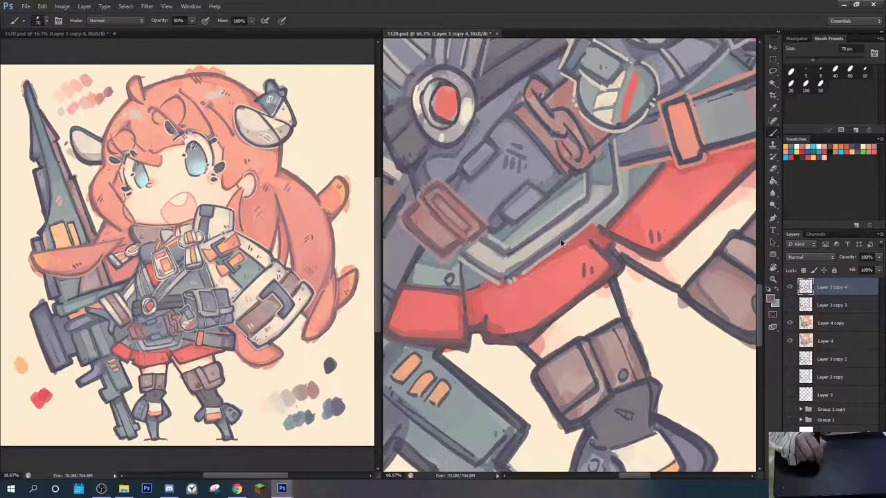
Add short slanted mauve hatch marks to the red skirt's left panel
mouse_move(440, 319)
left_mouse_down()
mouse_move(434, 325)
mouse_move(442, 322)
left_mouse_up()
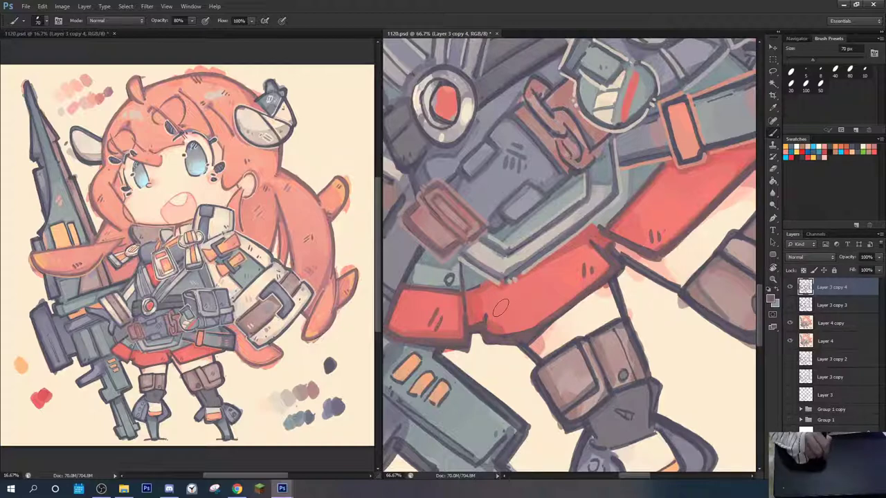
Add slanted mauve hatch marks to the red skirt's middle panel and short matching marks to its right panel
mouse_move(500, 307)
left_mouse_down()
mouse_move(528, 303)
mouse_move(537, 296)
left_mouse_up()
key("r")
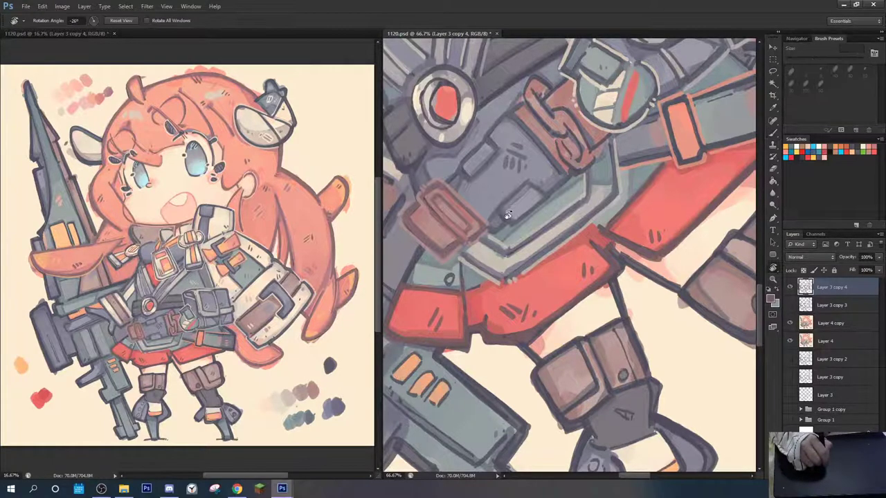
left_click_drag(508, 215, 595, 185)
key("space")
left_click_drag(692, 222, 557, 242)
key("b")
left_click_drag(586, 279, 593, 282)
Sample the pink thigh shading below the skirt and darken it to a dusty pink foreground colour
key("space")
left_click_drag(572, 309, 664, 191)
key("r")
left_click_drag(539, 187, 515, 202)
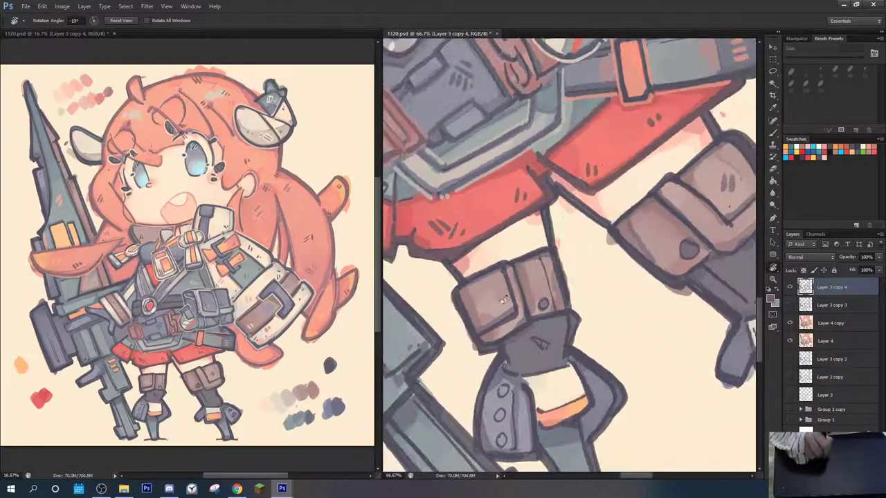
key("b")
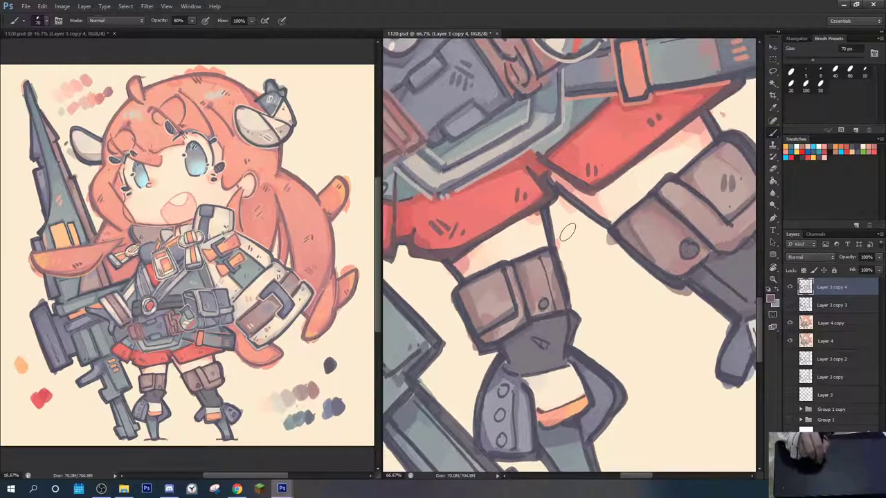
left_click_drag(553, 177, 575, 198)
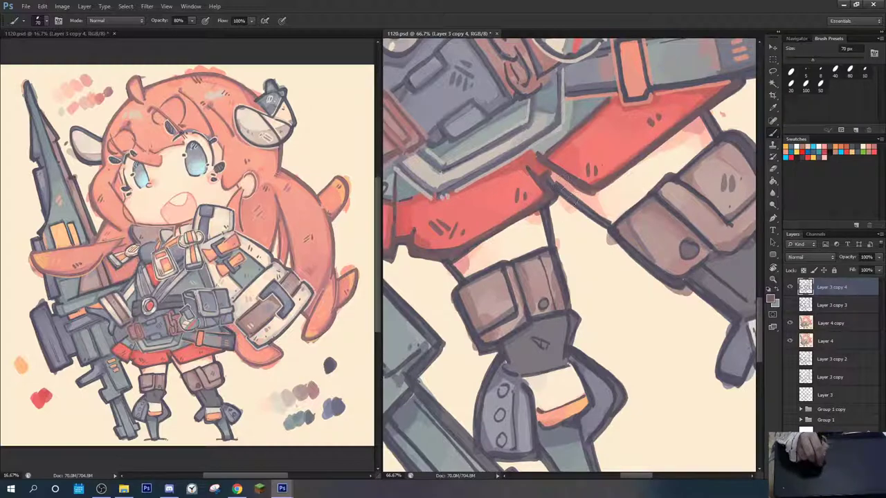
left_click(475, 256, "alt")
left_click(770, 299)
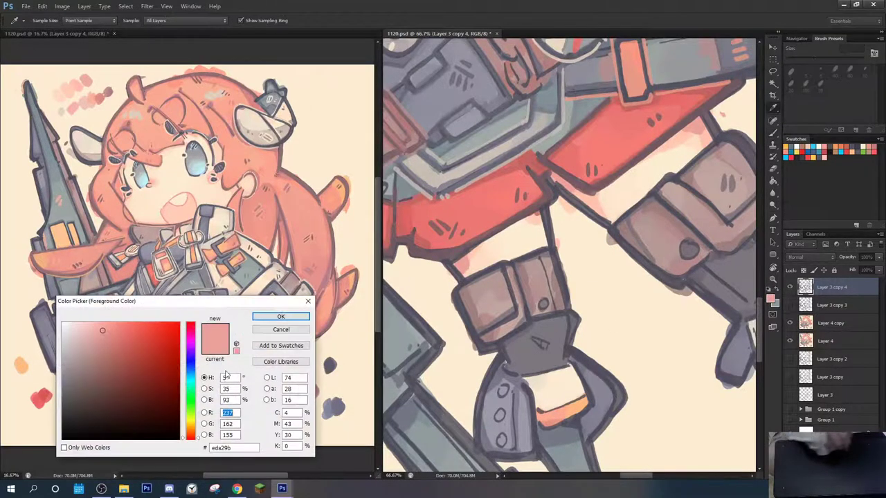
left_click_drag(112, 346, 103, 343)
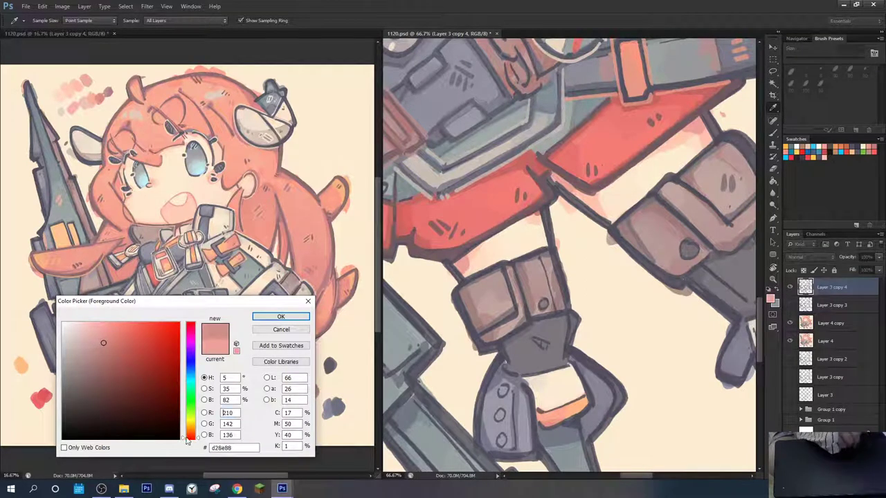
left_click(280, 316)
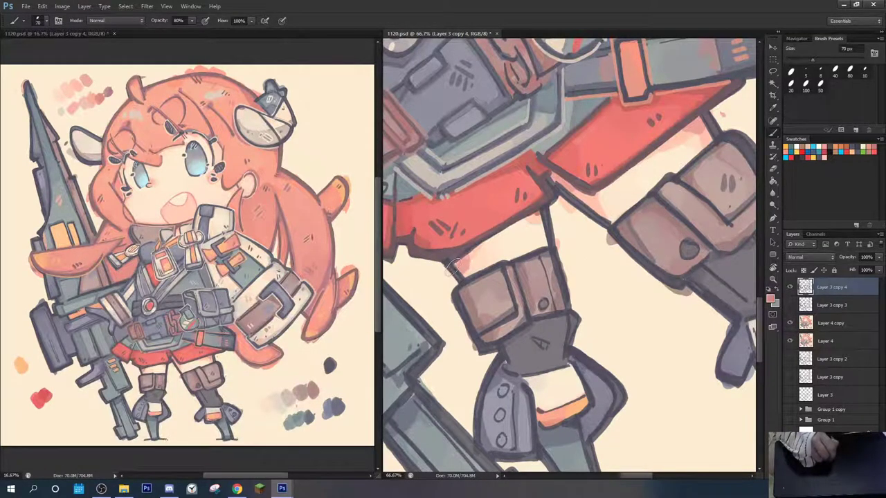
Repaint the dark thigh outlines between the skirt and the leg pouches of both legs in dusty pink
left_click_drag(450, 264, 460, 280)
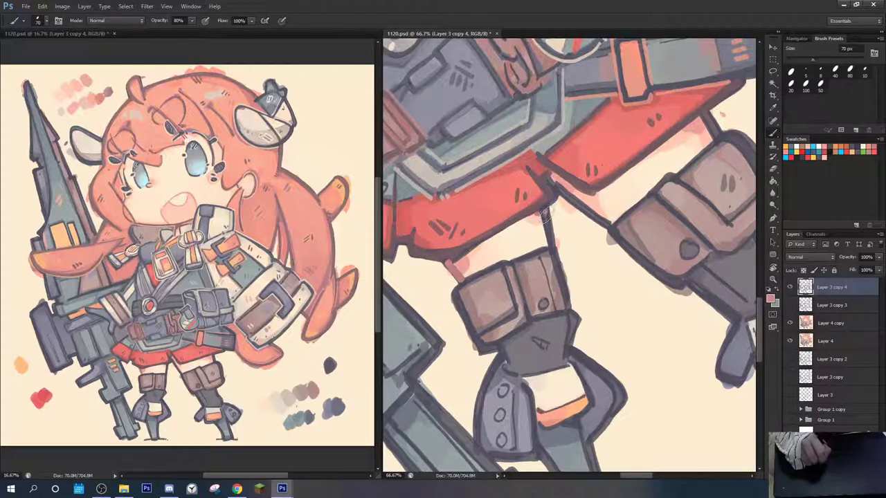
left_click_drag(545, 213, 552, 243)
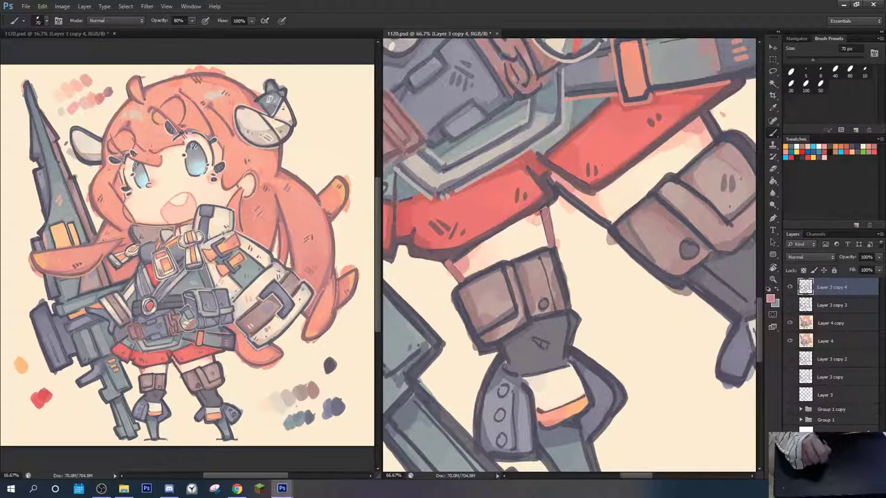
mouse_move(544, 213)
left_mouse_down()
mouse_move(549, 228)
mouse_move(583, 208)
mouse_move(525, 211)
mouse_move(545, 259)
left_mouse_up()
key("r")
key("space")
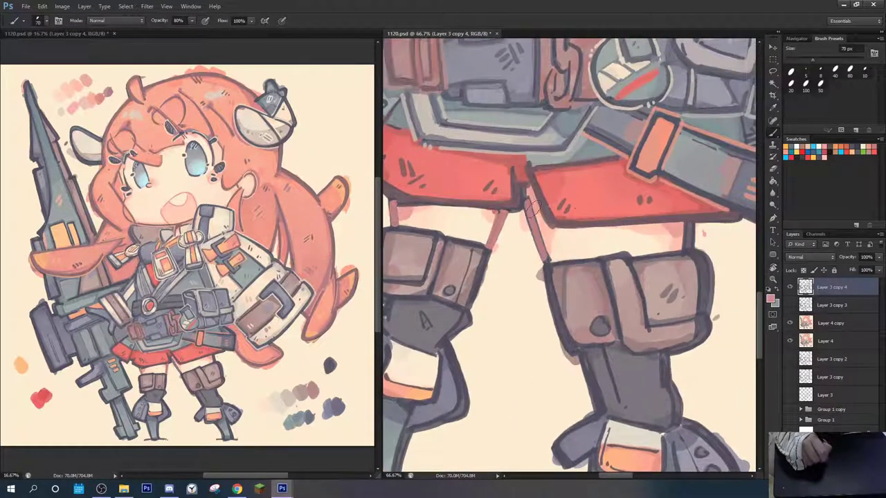
left_click_drag(529, 203, 546, 258)
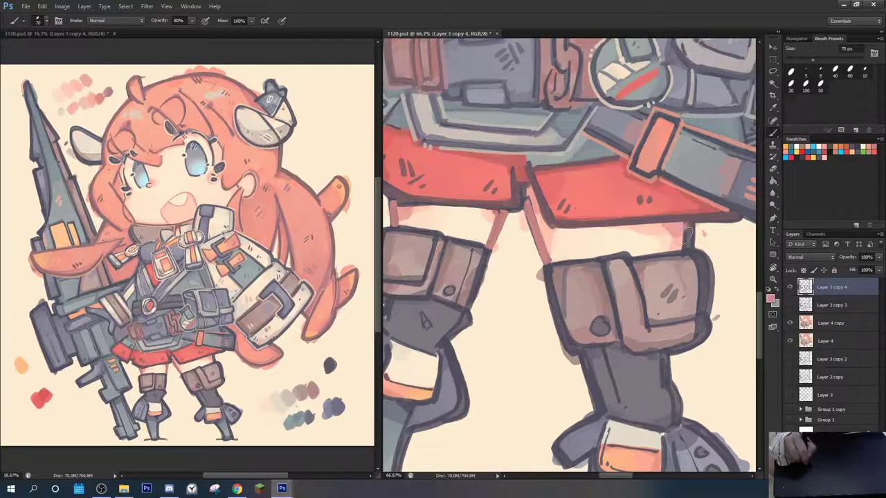
mouse_move(687, 233)
left_mouse_down()
mouse_move(686, 258)
mouse_move(690, 220)
mouse_move(685, 251)
mouse_move(575, 221)
mouse_move(529, 243)
mouse_move(508, 280)
left_mouse_up()
Repaint the dark outlines of the large pocket on the left leg's brown pouch in muted mauve-brown
key("r")
key("b")
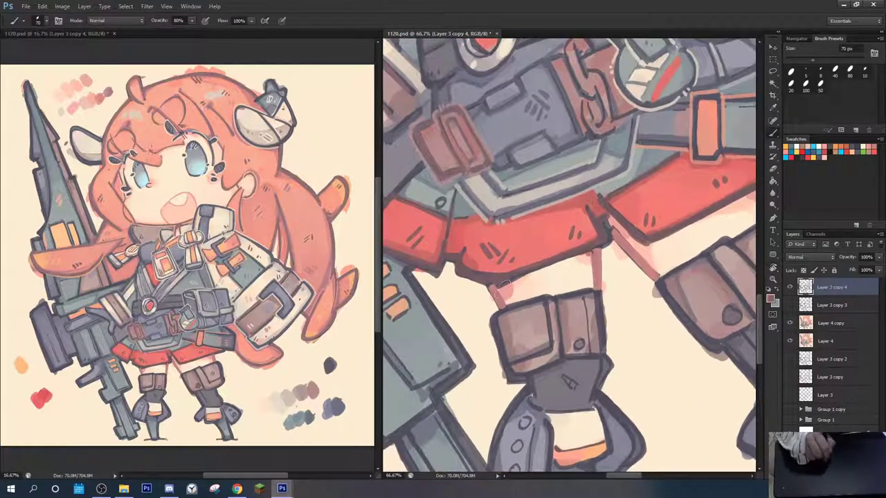
mouse_move(495, 320)
left_mouse_down()
mouse_move(508, 357)
mouse_move(494, 318)
left_mouse_up()
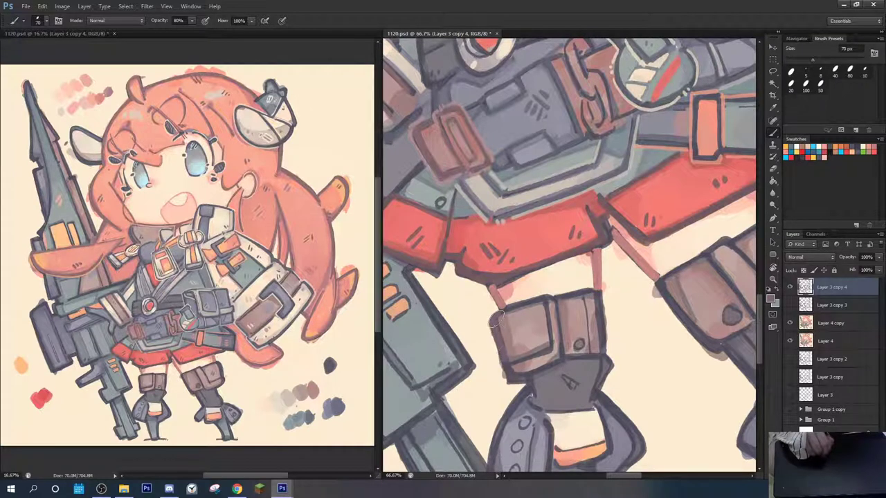
left_click_drag(511, 361, 519, 358)
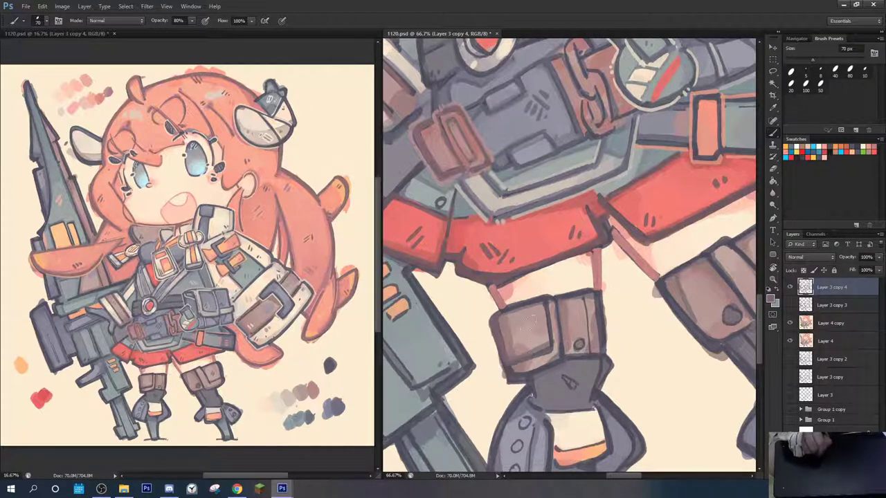
mouse_move(530, 320)
left_mouse_down()
mouse_move(499, 308)
mouse_move(515, 308)
left_mouse_up()
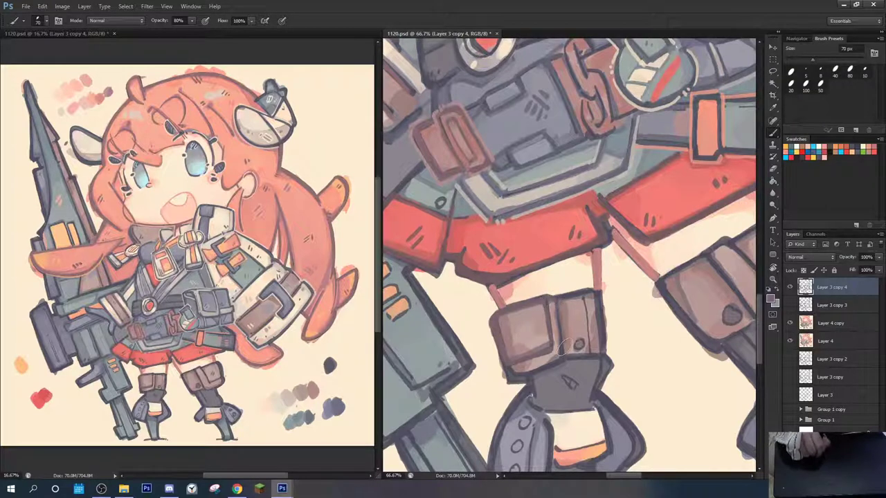
left_click_drag(511, 375, 564, 361)
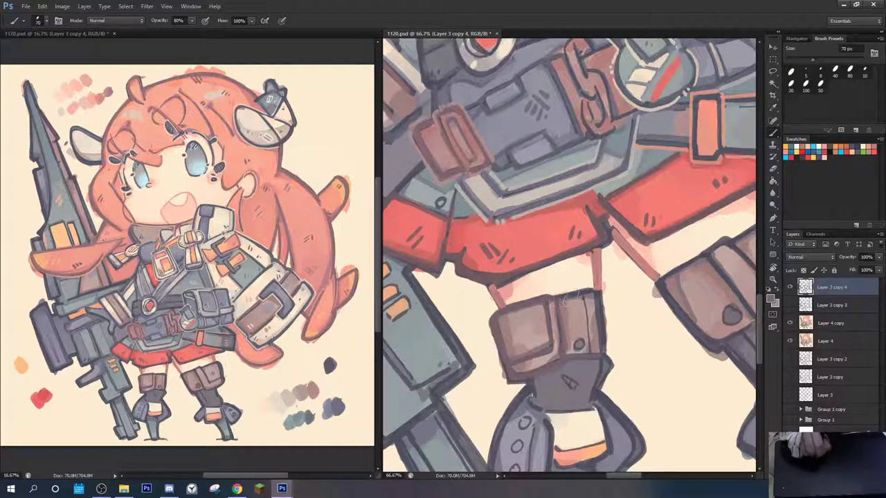
Recolour the outlines and button of the left leg's narrow pocket and add pale mauve accent lines along the pouch edges
mouse_move(565, 301)
left_mouse_down()
mouse_move(594, 294)
mouse_move(600, 331)
left_mouse_up()
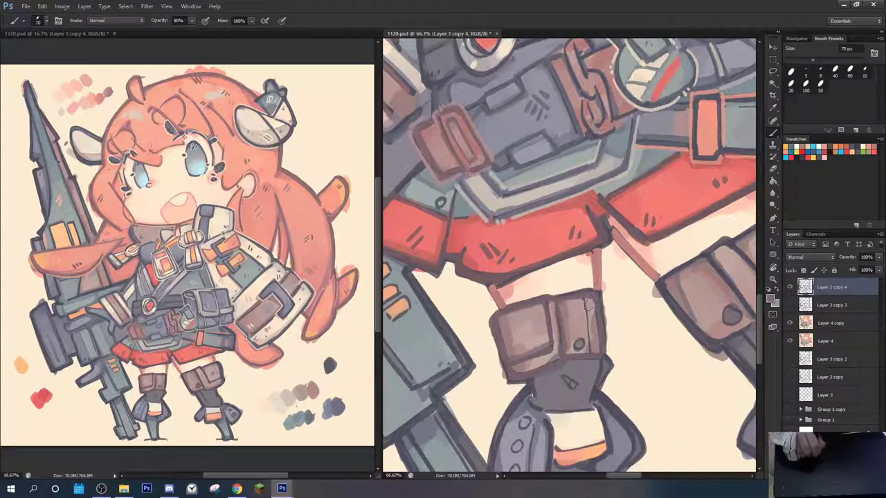
left_click_drag(584, 297, 583, 346)
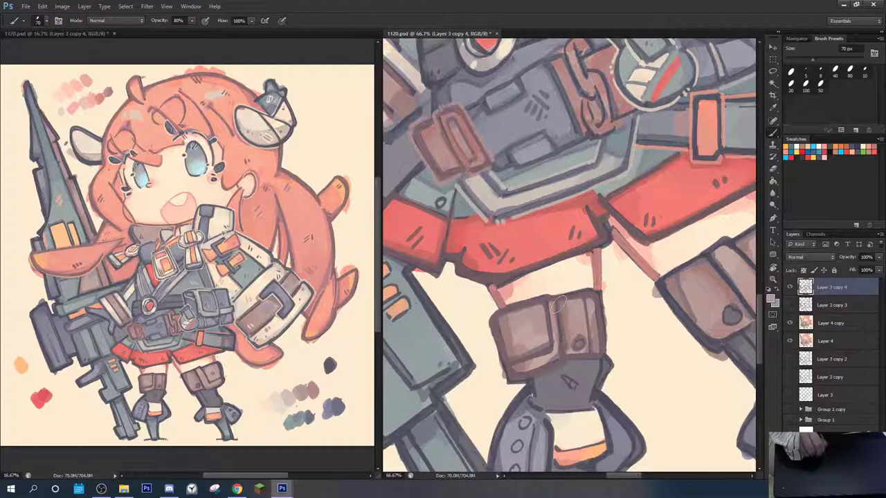
left_click_drag(560, 302, 568, 349)
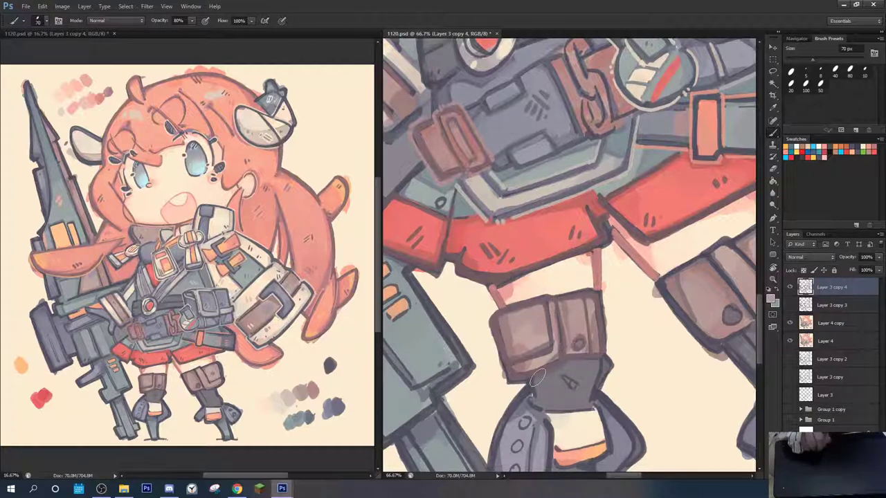
mouse_move(538, 377)
left_mouse_down()
mouse_move(569, 346)
mouse_move(537, 377)
mouse_move(595, 358)
left_mouse_up()
Repaint the dark outlines and round button of the right leg's brown pouch in muted mauve-brown
left_click_drag(635, 325, 532, 275)
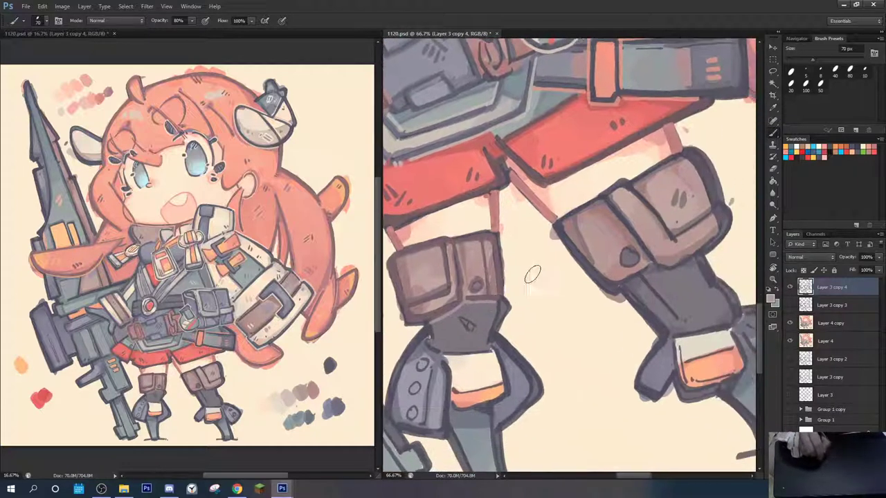
key("r")
left_click_drag(502, 210, 511, 198)
key("b")
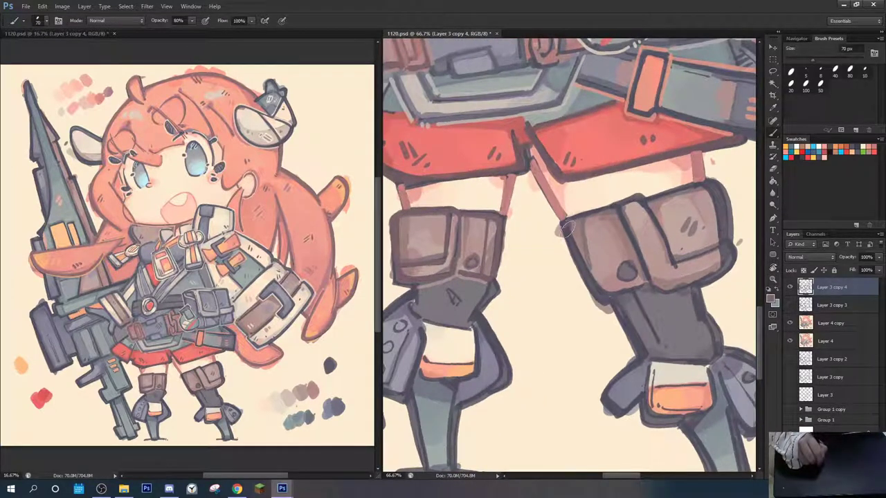
mouse_move(573, 242)
left_mouse_down()
mouse_move(600, 294)
mouse_move(633, 287)
left_mouse_up()
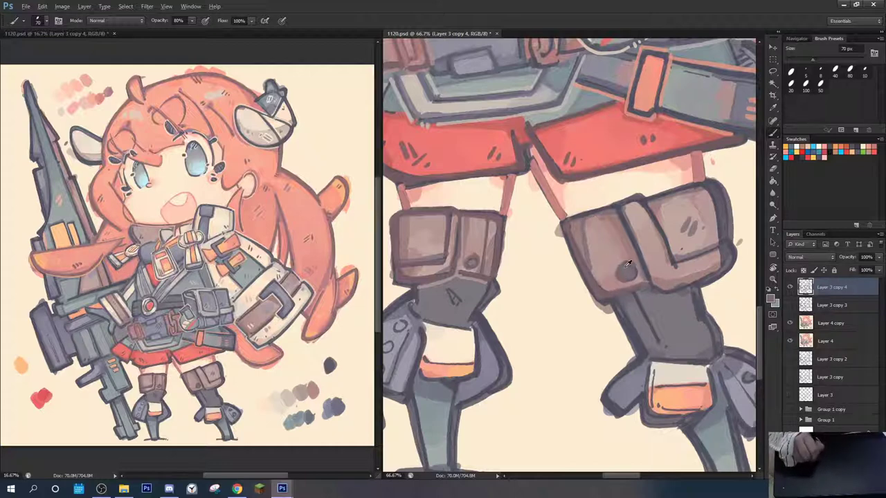
left_click_drag(623, 274, 635, 273)
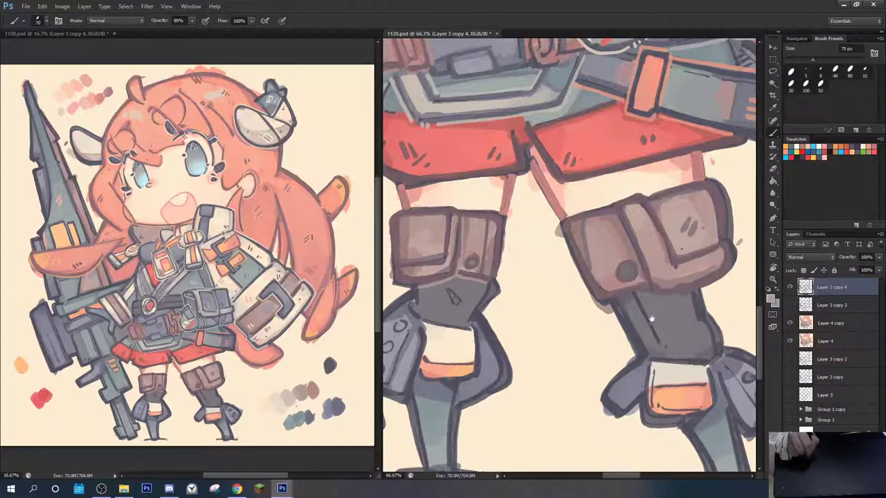
Detail the right pouch's button with a pale ring and add pale mauve accents along the pouch's seams and lower edge
left_click_drag(652, 319, 614, 306)
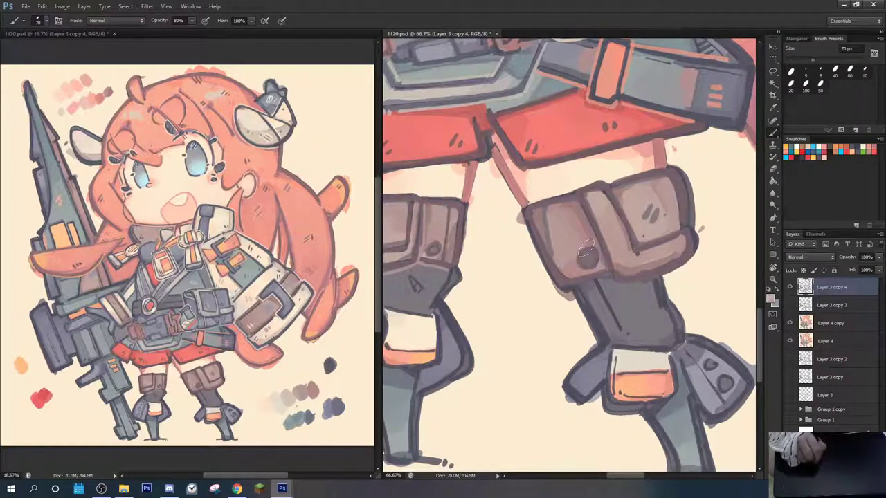
mouse_move(586, 248)
left_mouse_down()
mouse_move(577, 257)
mouse_move(583, 270)
mouse_move(600, 266)
mouse_move(590, 246)
mouse_move(585, 254)
mouse_move(604, 246)
mouse_move(588, 256)
left_mouse_up()
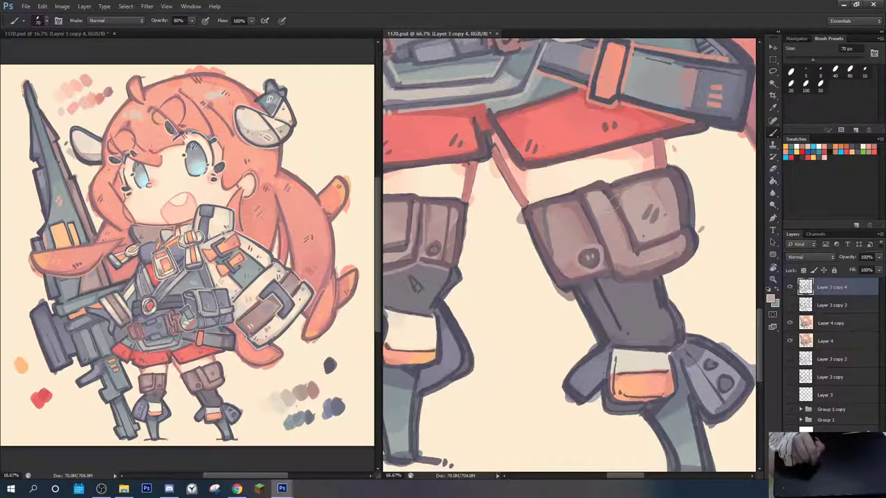
left_click_drag(628, 276, 593, 241)
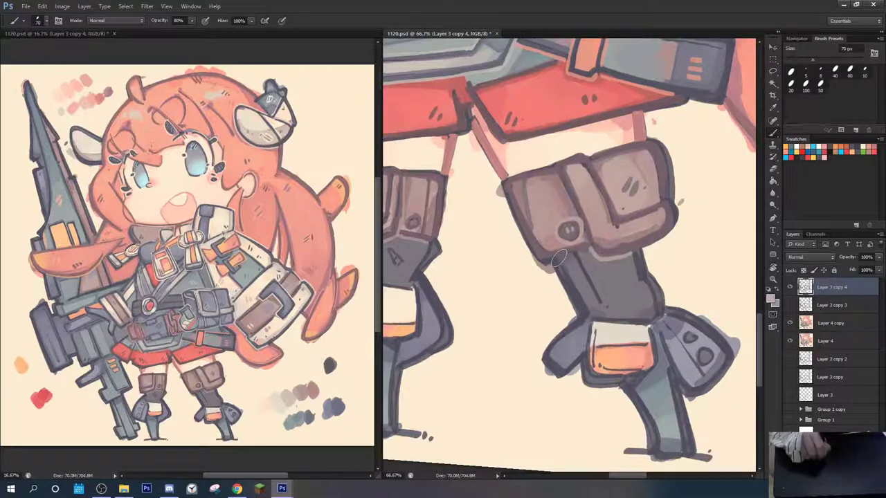
Set the foreground colour to grey-blue 5b5f68 and repaint the outlines of the left leg's boot and dark stocking
key("r")
mouse_move(587, 235)
left_mouse_down()
mouse_move(550, 209)
mouse_move(529, 324)
left_mouse_up()
key("b")
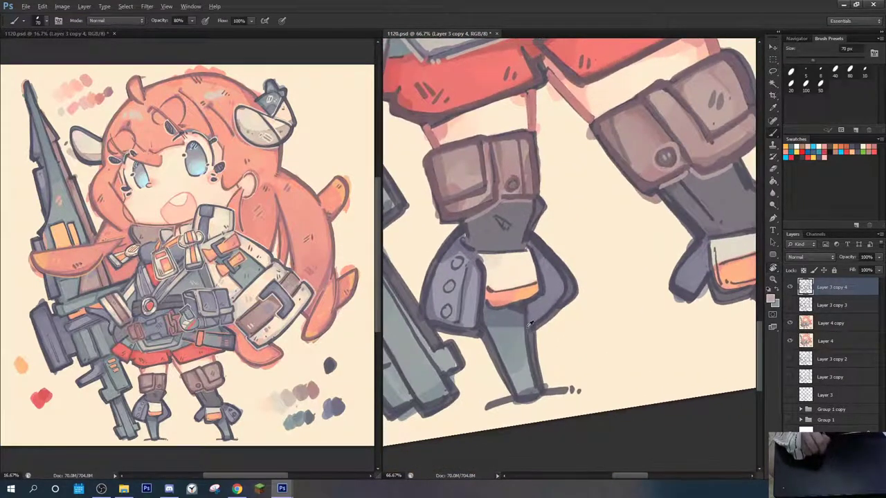
left_click(771, 299)
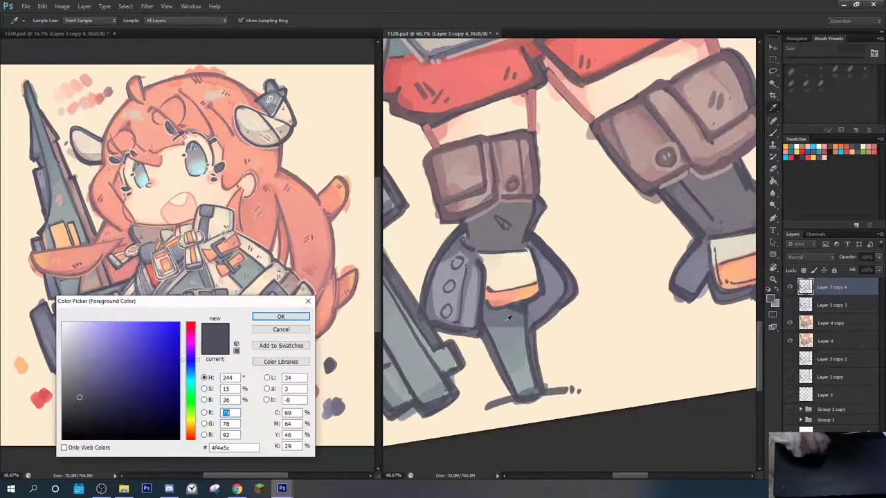
left_click(76, 391)
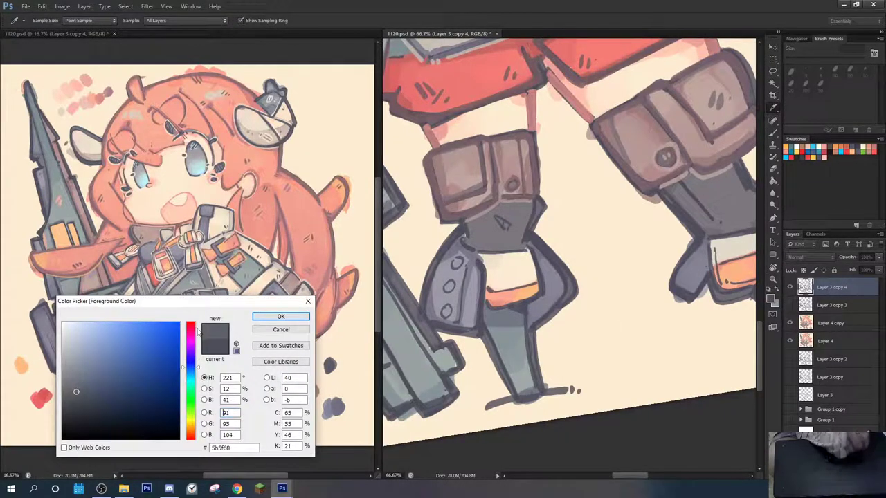
left_click(281, 316)
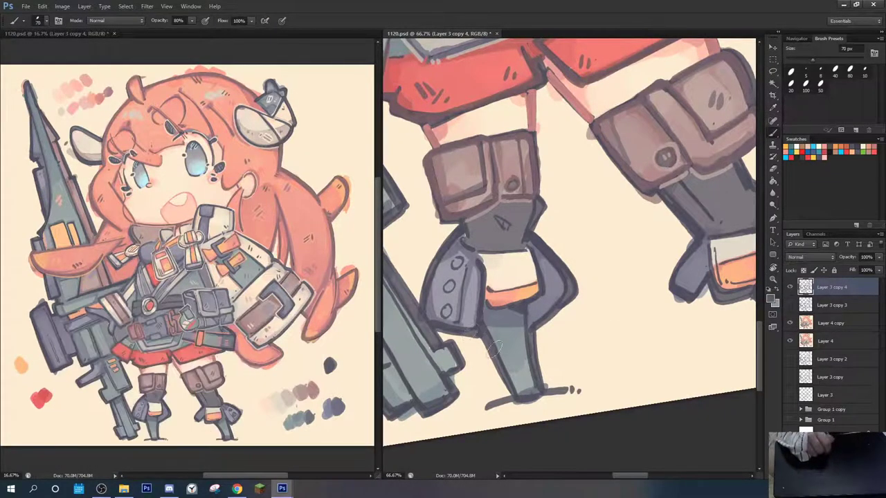
left_click_drag(496, 350, 516, 391)
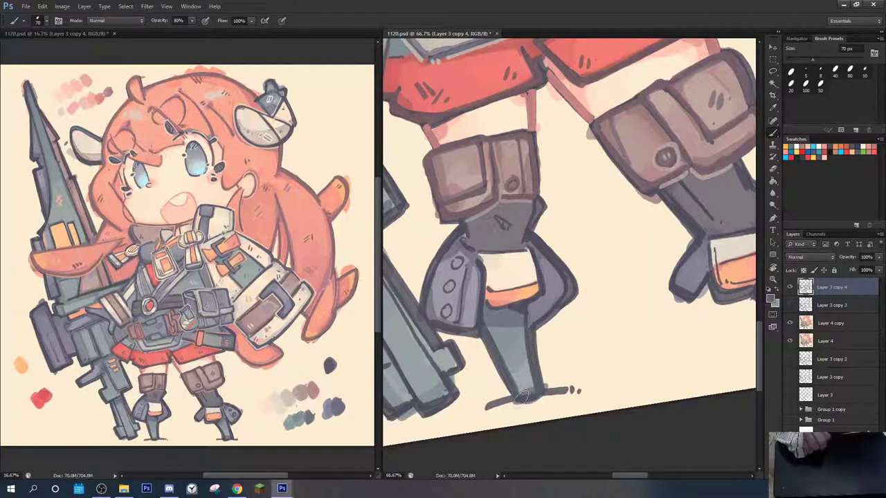
left_click_drag(466, 222, 471, 243)
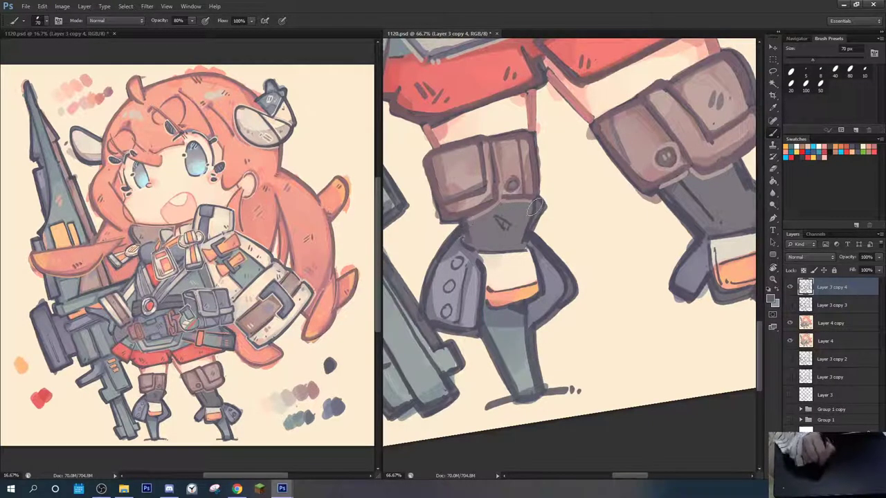
left_click_drag(538, 206, 530, 226)
Set the foreground colour to grey-purple 656274 and fill the three round studs on the left boot's side guard
mouse_move(595, 241)
left_mouse_down()
mouse_move(445, 256)
mouse_move(535, 250)
left_mouse_up()
left_click_drag(441, 234, 453, 233)
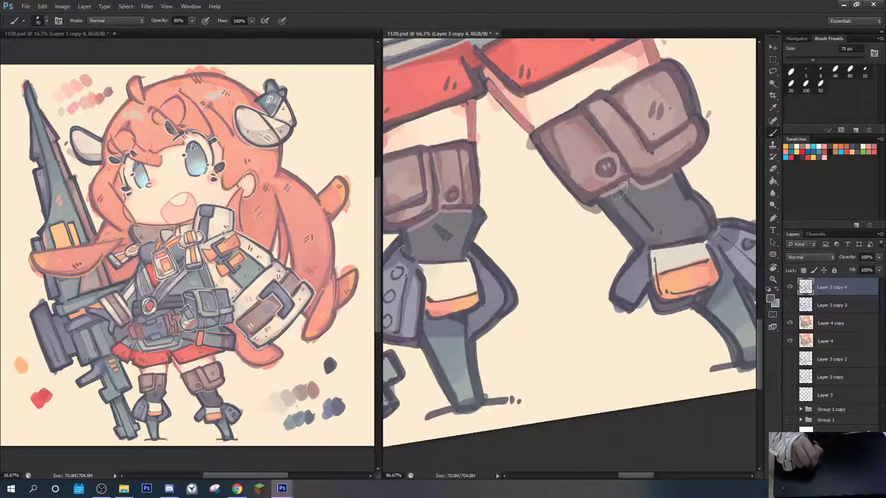
left_click_drag(673, 215, 544, 227)
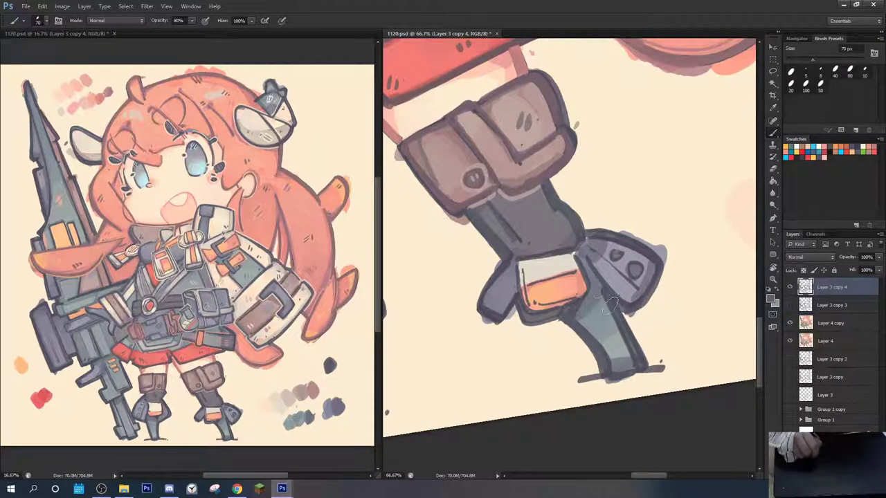
left_click_drag(530, 330, 731, 281)
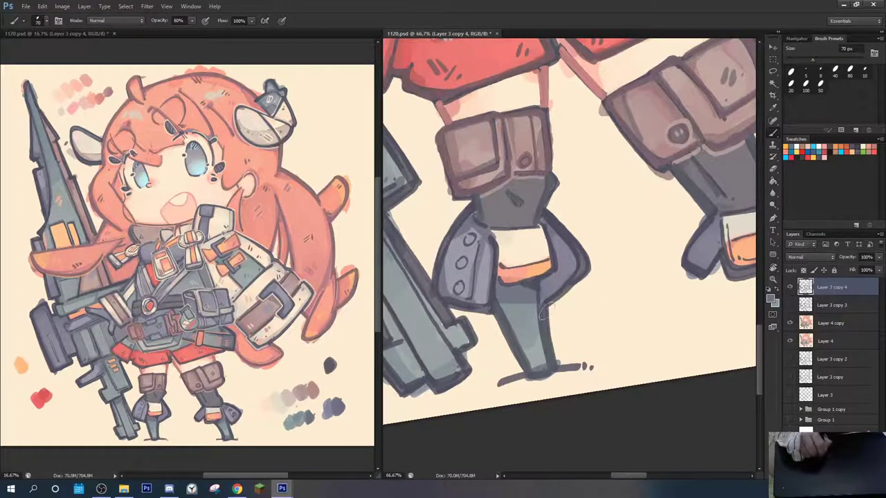
left_click(770, 299)
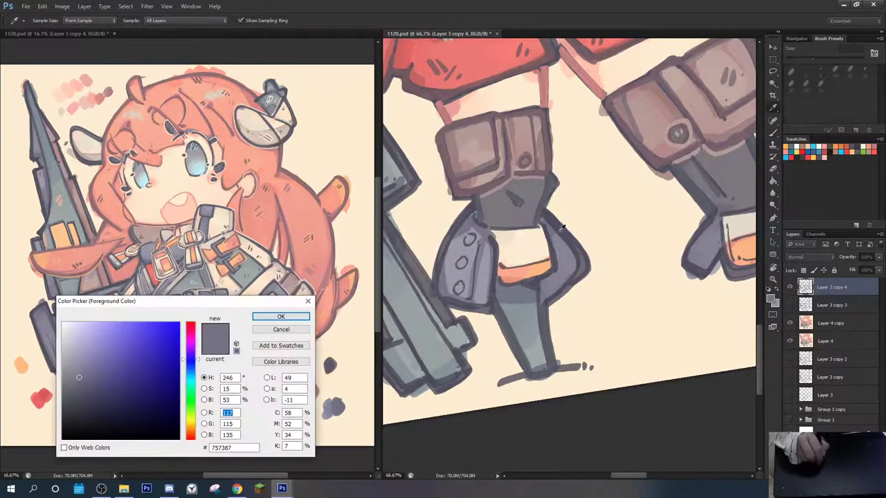
left_click(471, 222)
left_click(80, 386)
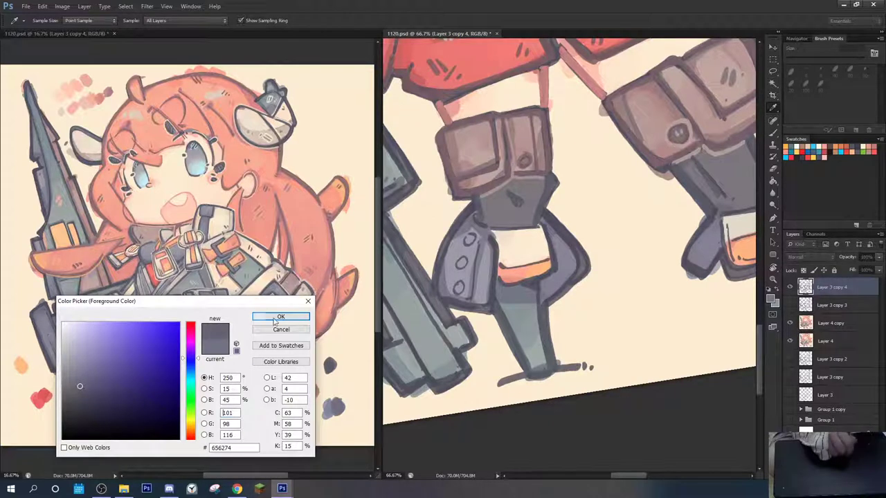
left_click(276, 319)
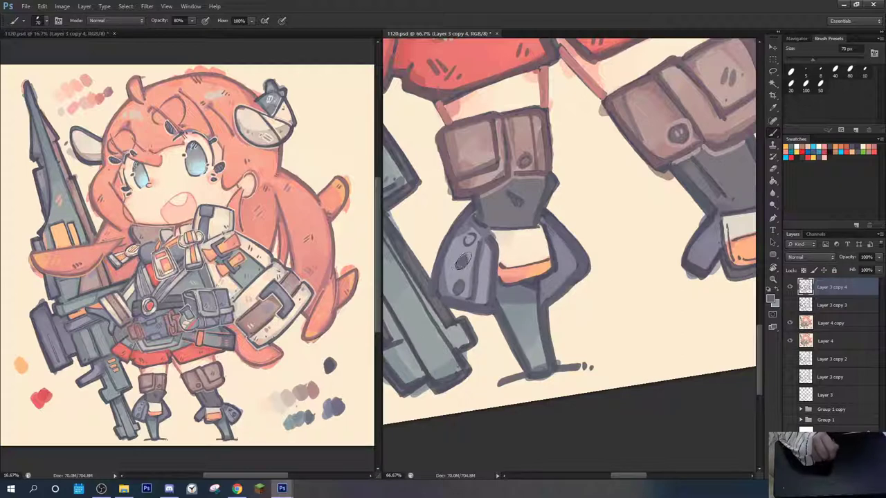
left_click(469, 238)
Repaint the outlines and inner edge of the right boot's studded side guard in grey-purple
mouse_move(644, 277)
left_mouse_down()
mouse_move(517, 288)
mouse_move(570, 285)
mouse_move(585, 265)
mouse_move(564, 248)
mouse_move(581, 227)
left_mouse_up()
key("r")
left_click_drag(669, 186, 684, 205)
left_click_drag(690, 207, 599, 226)
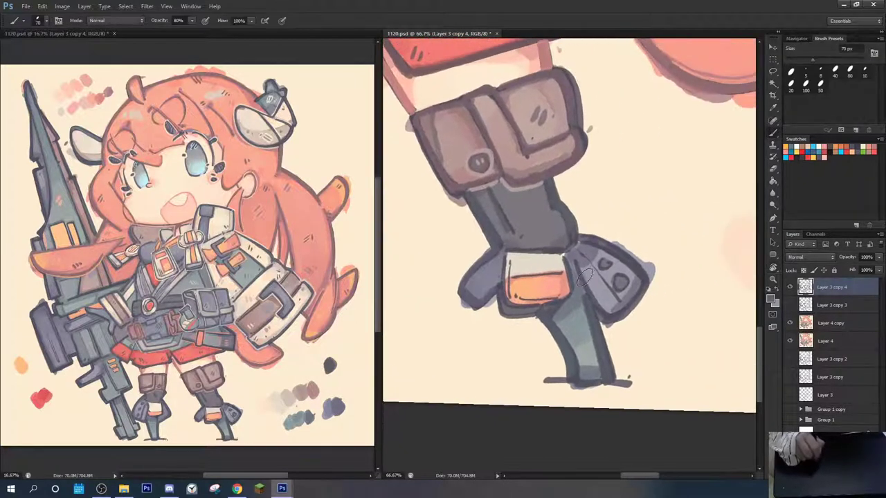
mouse_move(575, 262)
left_mouse_down()
mouse_move(587, 293)
mouse_move(609, 313)
mouse_move(624, 311)
left_mouse_up()
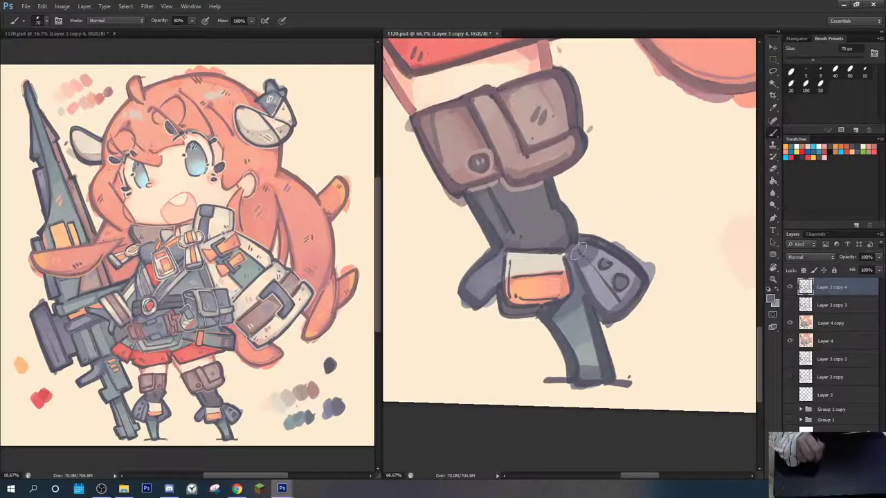
left_click_drag(580, 250, 621, 310)
Repaint the dark outlines around the right boot's white and orange cuff in muted grey-purple
mouse_move(618, 278)
left_mouse_down()
mouse_move(586, 242)
mouse_move(643, 284)
mouse_move(586, 250)
mouse_move(618, 294)
mouse_move(607, 279)
mouse_move(735, 256)
left_mouse_up()
key("r")
left_click_drag(613, 217, 602, 218)
key("b")
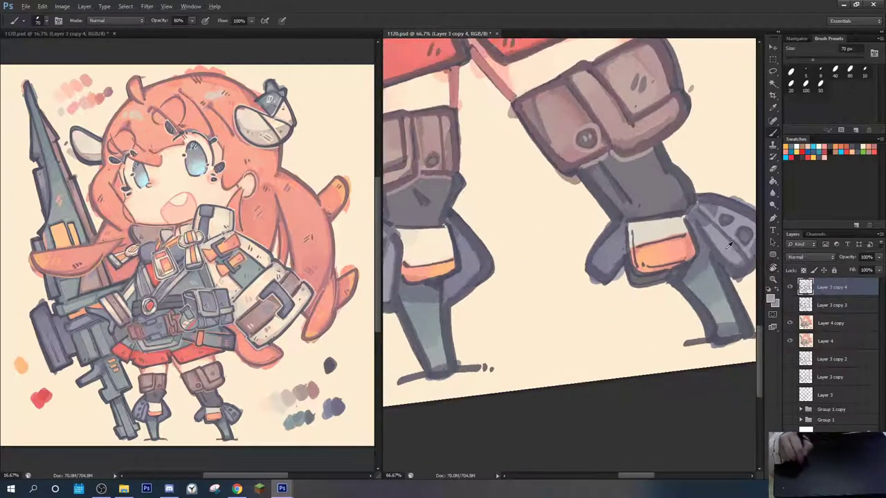
left_click_drag(627, 263, 641, 281)
left_click_drag(634, 247, 686, 237)
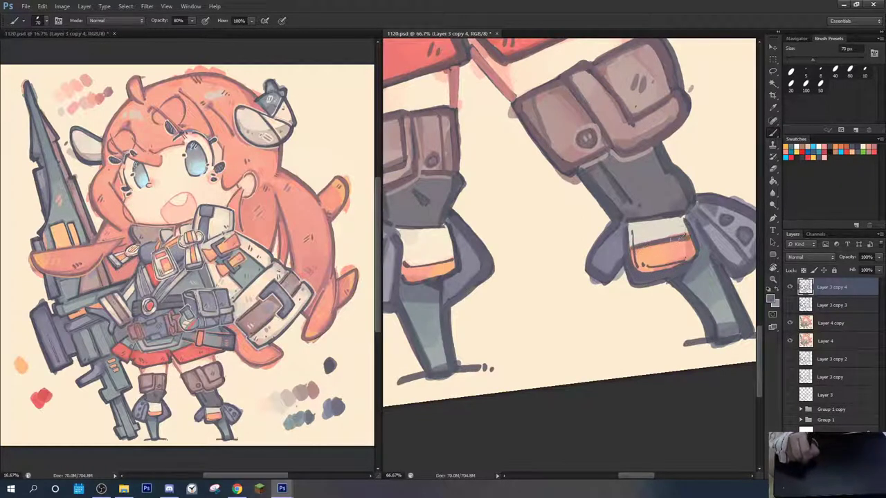
left_click_drag(637, 222, 628, 226)
left_click_drag(685, 217, 695, 255)
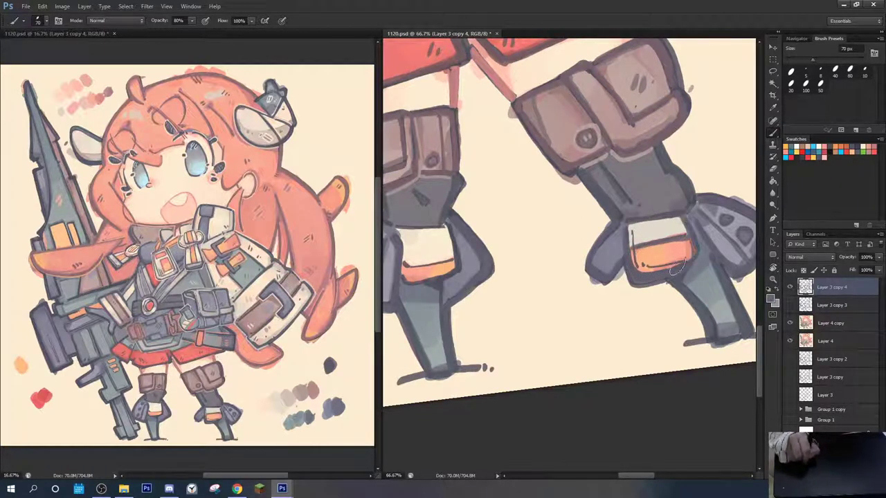
Cover the stray dark lines in the right cuff's orange band with sampled orange and edge the white band in pale grey
left_click(633, 255, "alt")
mouse_move(635, 253)
left_mouse_down()
mouse_move(661, 269)
mouse_move(649, 266)
mouse_move(674, 262)
mouse_move(645, 268)
mouse_move(679, 260)
mouse_move(638, 268)
mouse_move(678, 262)
mouse_move(652, 271)
mouse_move(690, 256)
mouse_move(636, 254)
mouse_move(638, 262)
mouse_move(680, 251)
left_mouse_up()
left_click(649, 258, "alt")
left_click(631, 237, "alt")
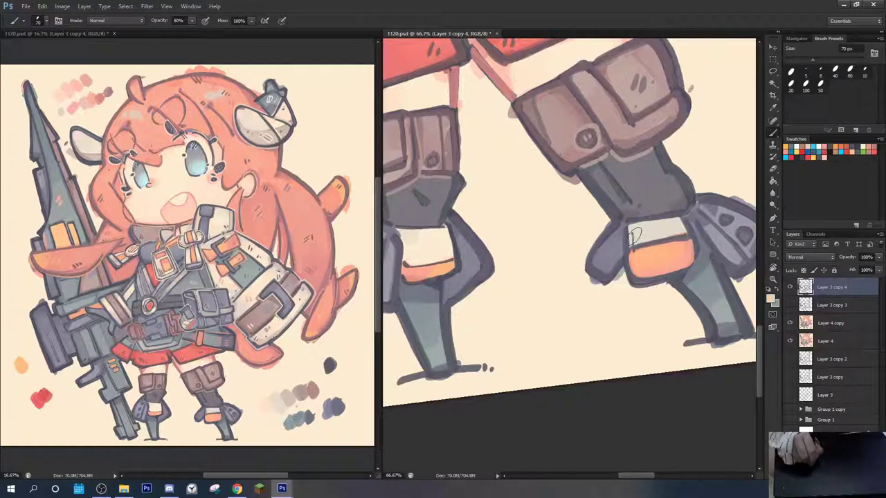
mouse_move(621, 233)
left_mouse_down()
mouse_move(626, 215)
mouse_move(666, 206)
mouse_move(689, 208)
mouse_move(696, 232)
left_mouse_up()
Recolour the left boot cuff's outlines with a pale edge line, and add an orange accent beside the right cuff's orange band
left_click_drag(547, 245, 637, 221)
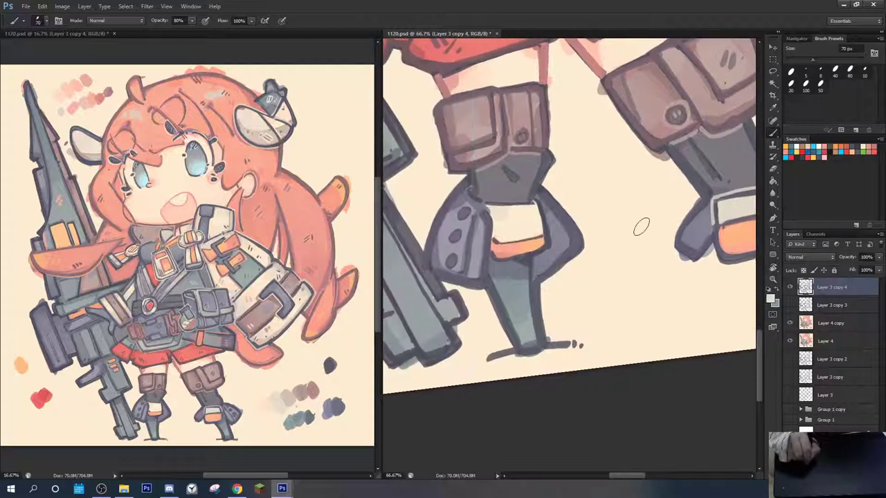
left_click(497, 230, "alt")
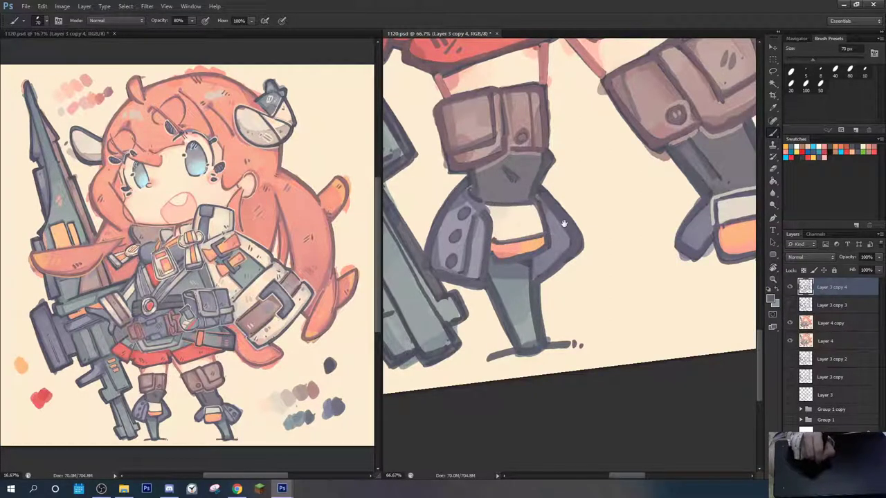
left_click_drag(564, 223, 486, 230)
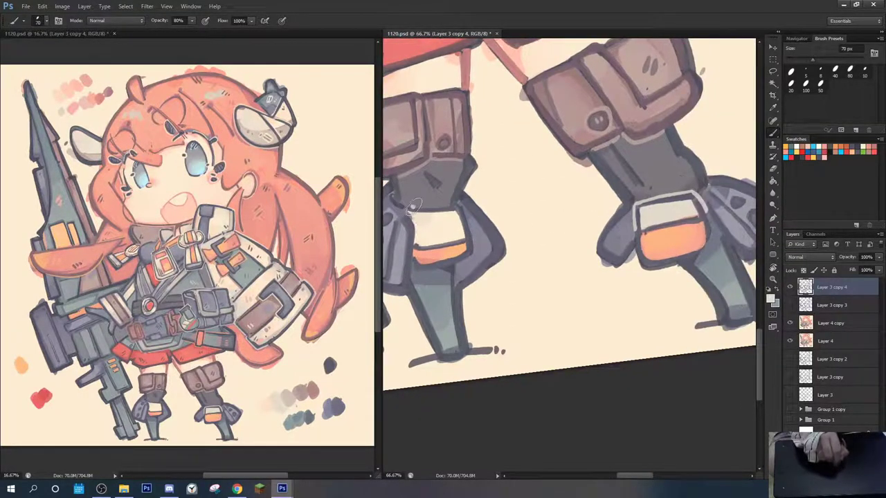
mouse_move(413, 205)
left_mouse_down()
mouse_move(462, 203)
mouse_move(473, 235)
left_mouse_up()
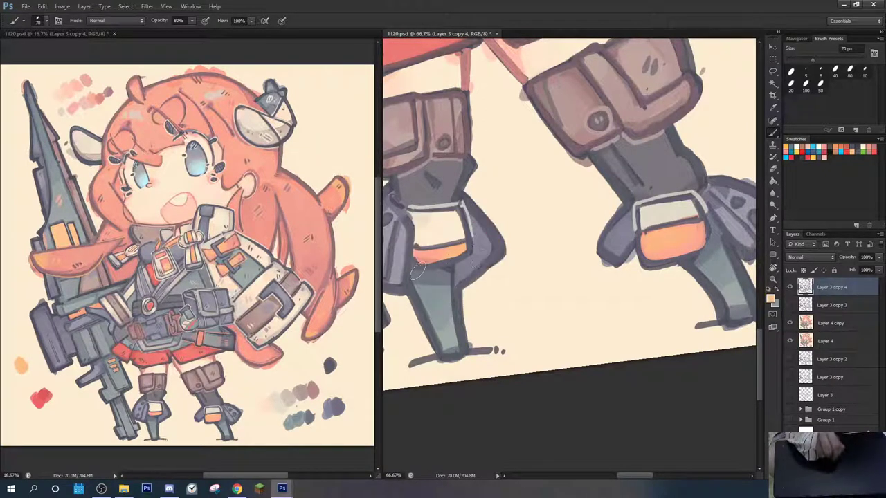
scroll(526, 237, "right", 3)
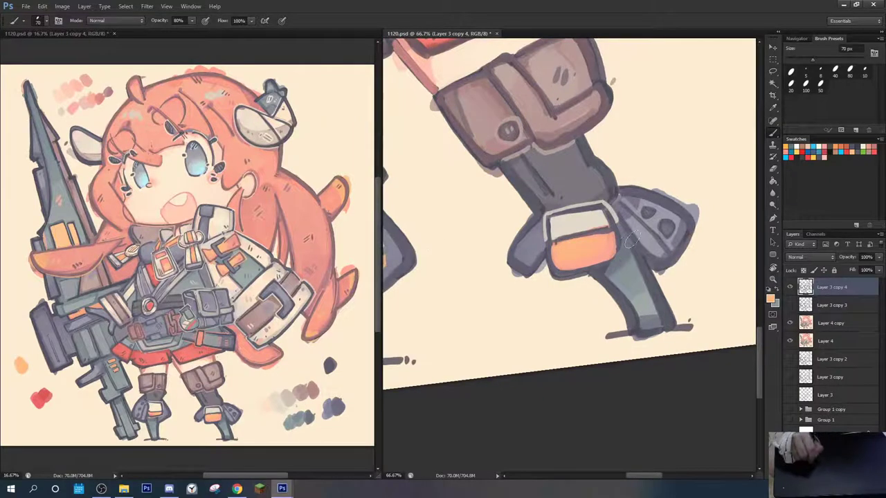
mouse_move(615, 222)
left_mouse_down()
mouse_move(625, 243)
mouse_move(601, 267)
left_mouse_up()
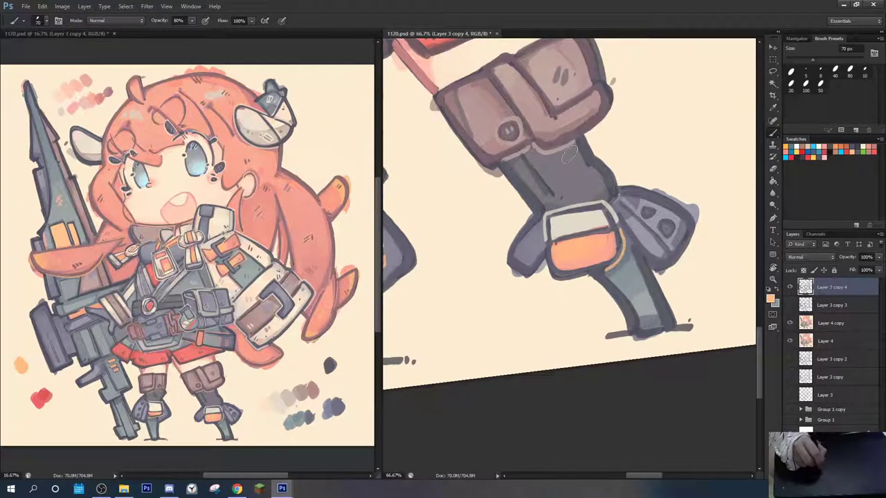
Save the document
left_click_drag(588, 207, 685, 211)
key("r")
left_click_drag(563, 159, 608, 257)
left_click_drag(614, 211, 609, 208)
left_click_drag(564, 225, 687, 199)
left_click_drag(588, 196, 627, 307)
left_click_drag(519, 280, 657, 232)
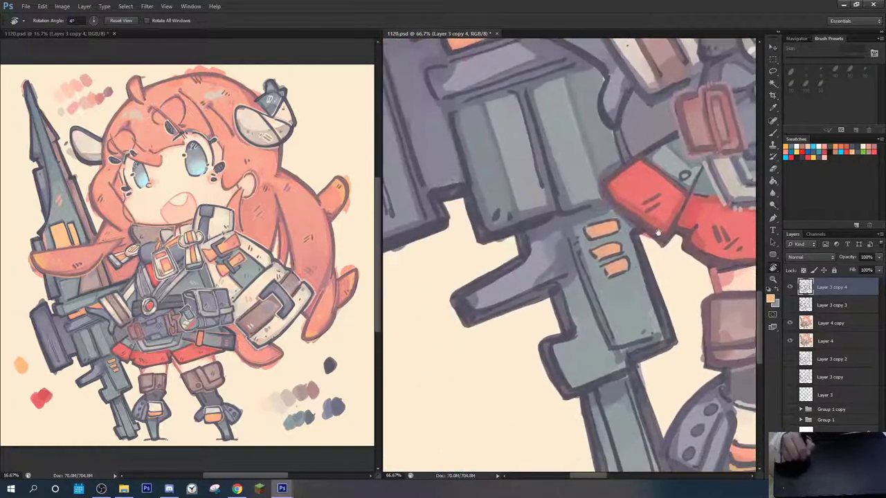
left_click_drag(602, 173, 654, 348)
left_click_drag(536, 76, 585, 306)
key("ctrl+s")
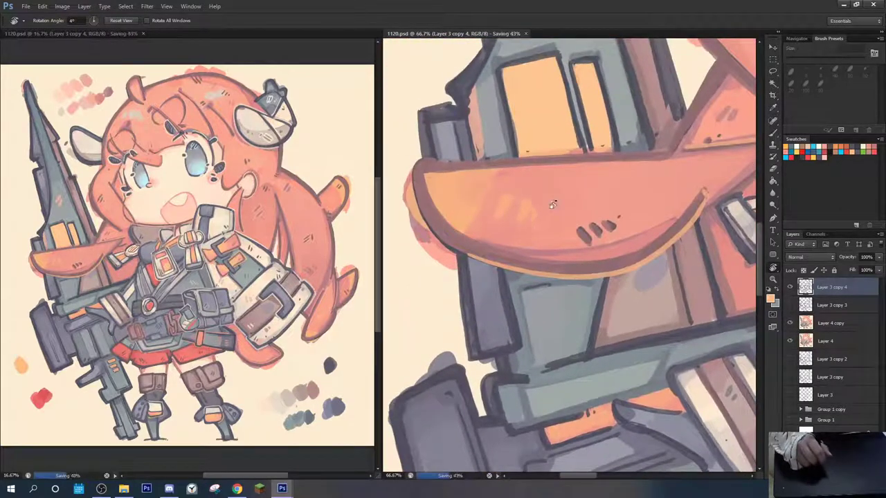
Repaint the outlines of the purple glove beside the striped wrist cuff in dark grey and hatch the cuff's brown stripe
left_click_drag(530, 233, 631, 209)
left_click_drag(576, 166, 554, 188)
mouse_move(625, 364)
left_mouse_down()
mouse_move(408, 295)
mouse_move(553, 340)
mouse_move(431, 294)
left_mouse_up()
key("b")
left_click(458, 223, "alt")
key("r")
mouse_move(458, 222)
left_mouse_down()
mouse_move(445, 148)
mouse_move(507, 104)
left_mouse_up()
key("b")
left_click_drag(458, 128, 505, 184)
mouse_move(453, 144)
left_mouse_down()
mouse_move(480, 212)
mouse_move(480, 240)
mouse_move(449, 262)
mouse_move(456, 277)
mouse_move(492, 266)
left_mouse_up()
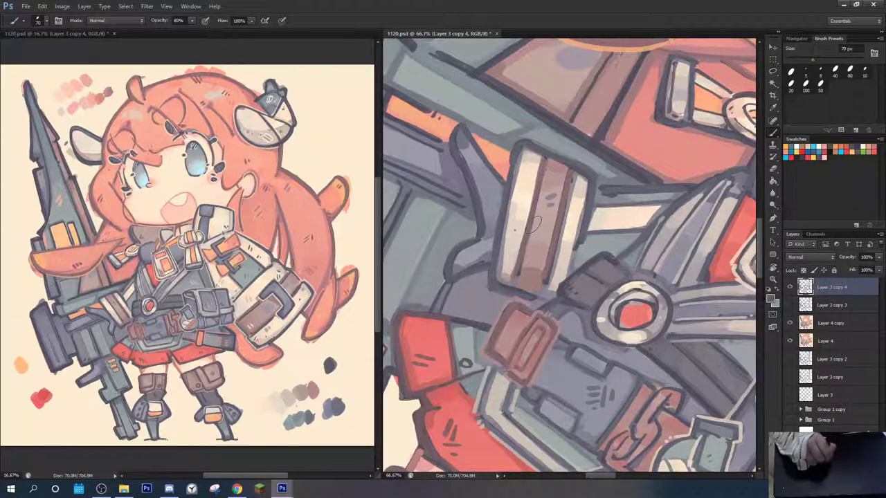
Sample a pale tone and add thin accent lines along the outer edges of the purple glove
left_click(509, 259, "alt")
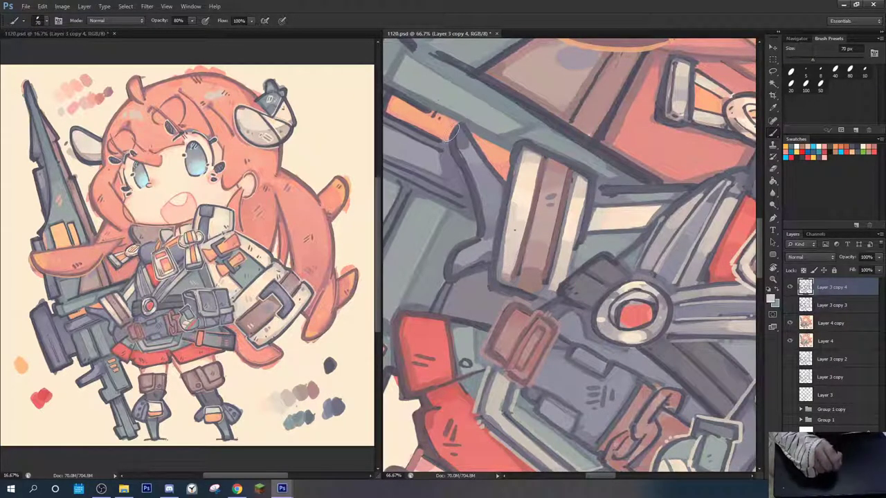
mouse_move(448, 141)
left_mouse_down()
mouse_move(474, 231)
mouse_move(446, 257)
mouse_move(444, 285)
mouse_move(478, 277)
left_mouse_up()
left_click(457, 244)
left_click(463, 242)
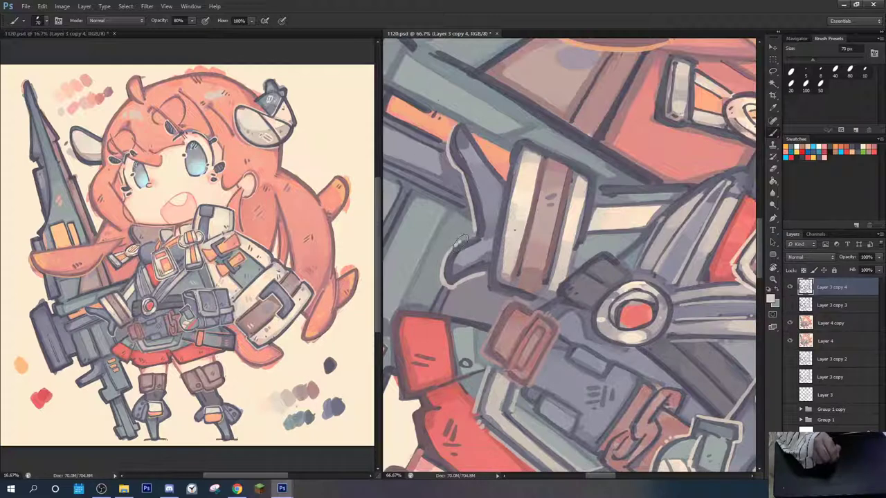
left_click(470, 240)
left_click_drag(456, 124, 507, 179)
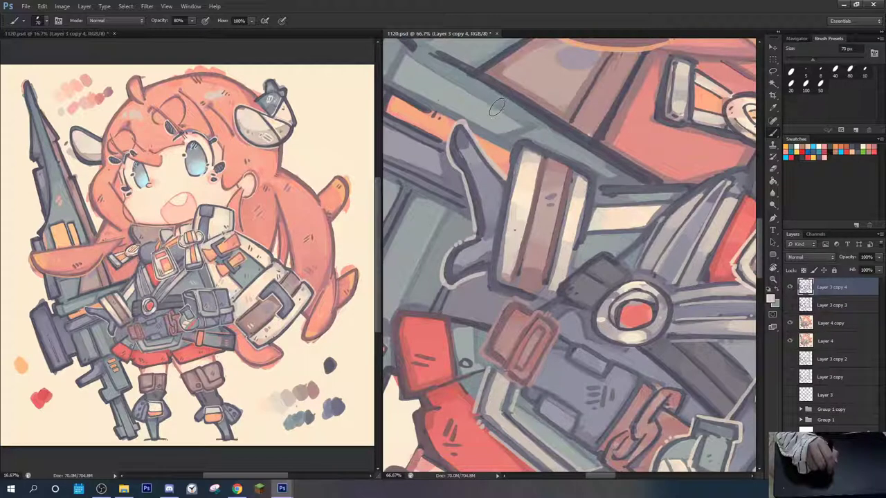
Clean up the oval buckle below the collar, detailing its orange inset and pale ring with sampled colours
key("r")
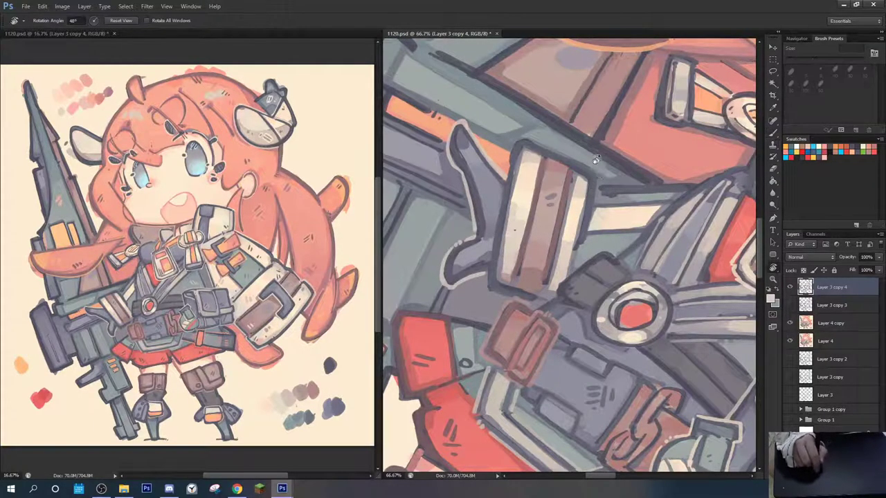
left_click_drag(595, 160, 611, 136)
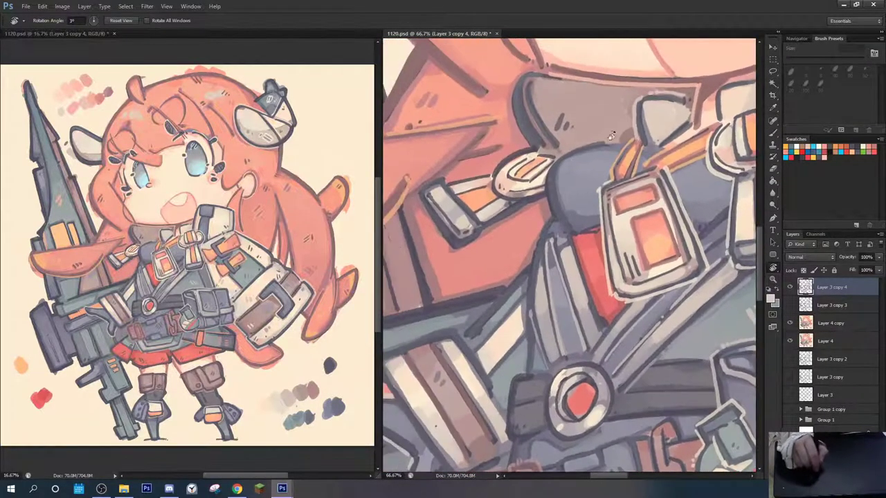
key("b")
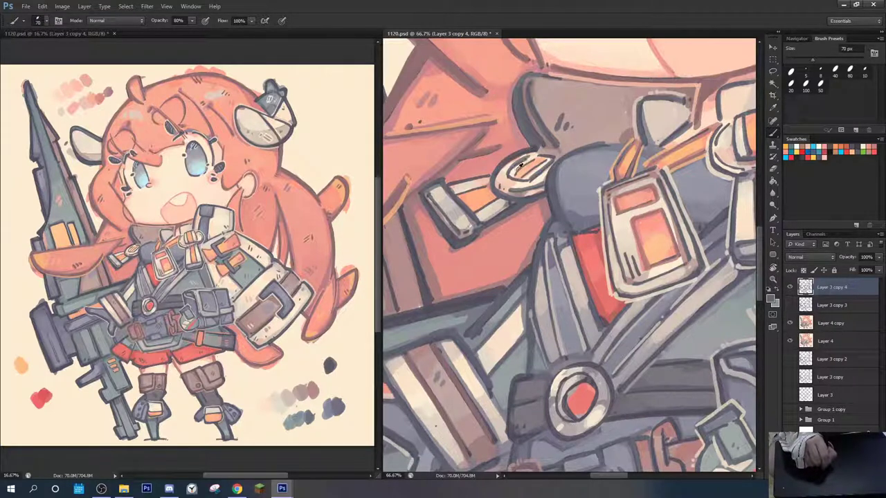
left_click(515, 171, "alt")
left_click(538, 162, "alt")
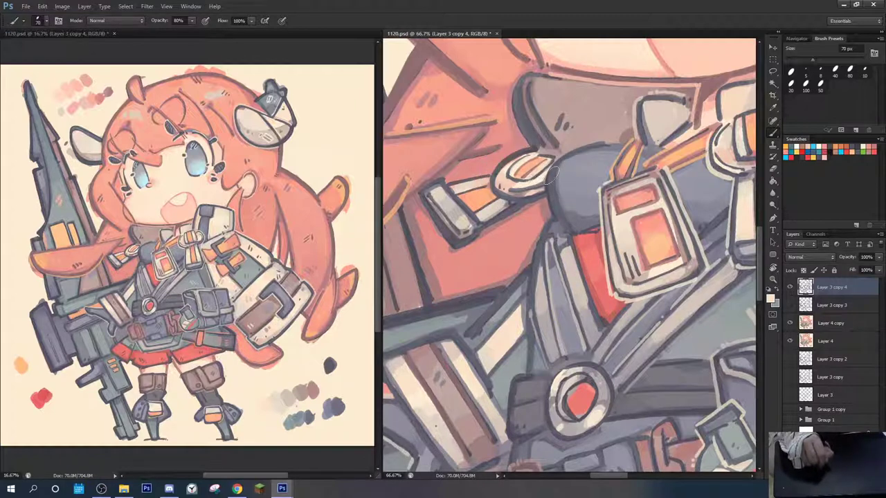
Repaint the outlines of the orange and white strap between the oval buckle and the rectangular clip in grey and mauve
left_click(524, 182, "alt")
left_click(479, 224, "alt")
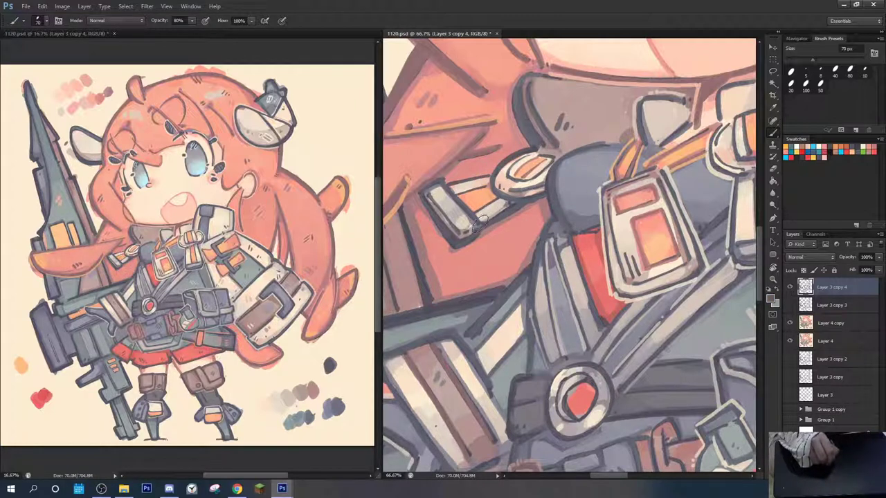
left_click_drag(472, 216, 494, 200)
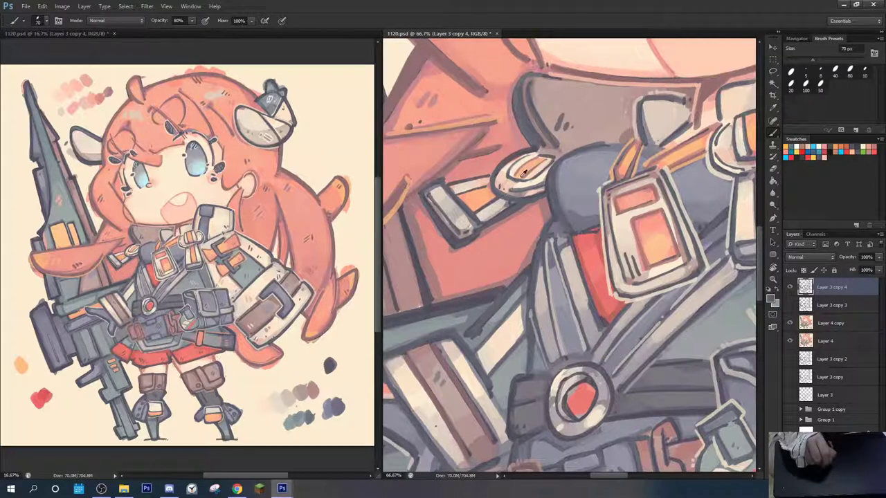
left_click(654, 185, "alt")
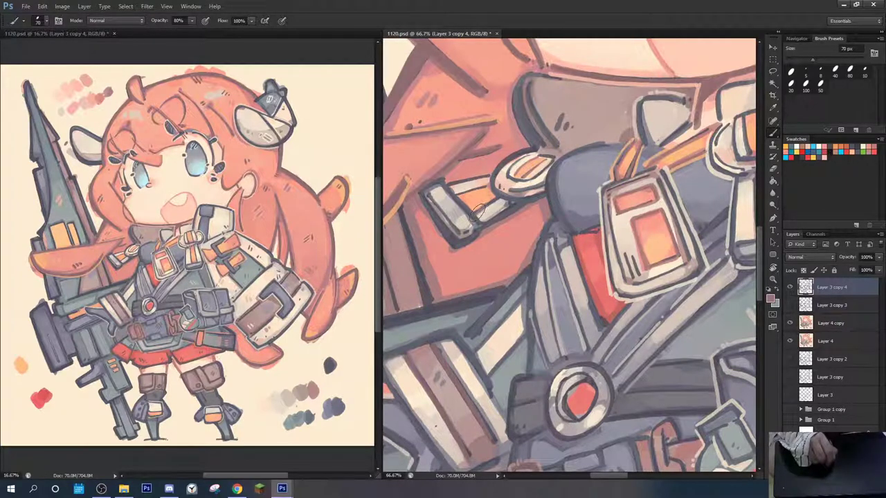
mouse_move(478, 212)
left_mouse_down()
mouse_move(499, 198)
mouse_move(455, 196)
mouse_move(492, 185)
mouse_move(451, 184)
mouse_move(490, 173)
mouse_move(456, 175)
left_mouse_up()
Add pale accent lines around the rectangular clip and strap and along the adjoining edges of the collar and chest
left_click(497, 171, "alt")
key("ctrl+z")
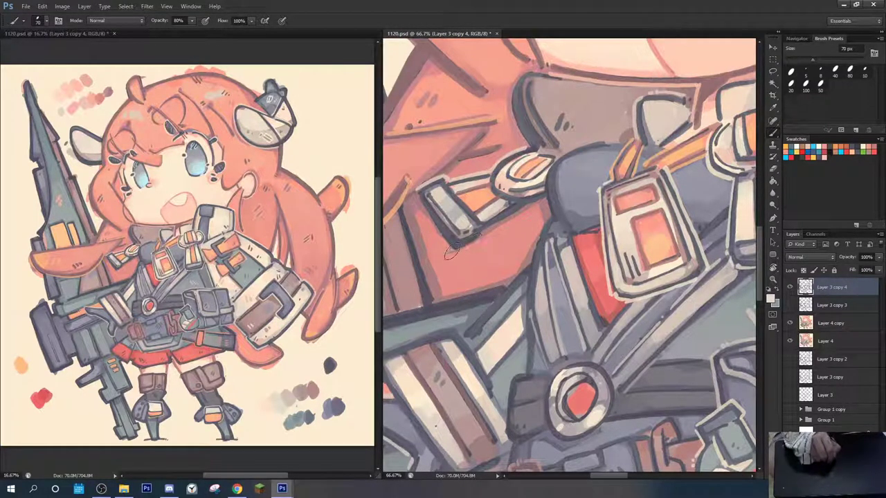
left_click_drag(454, 251, 544, 198)
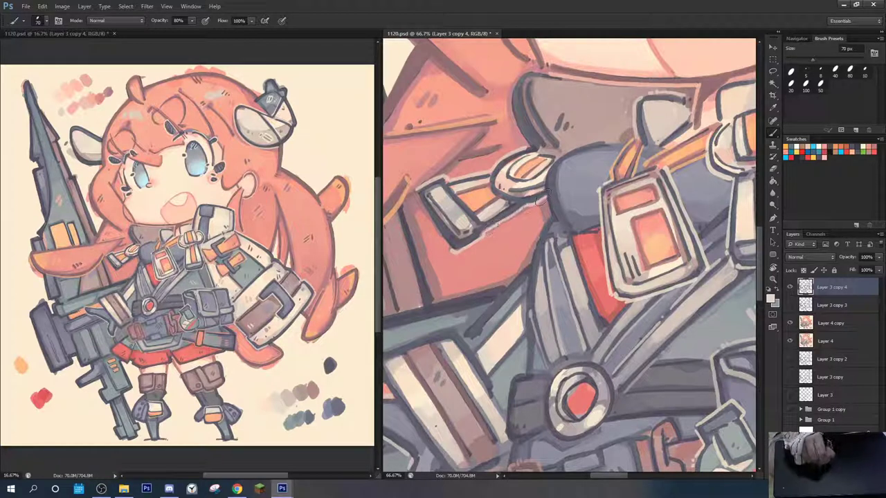
left_click_drag(415, 194, 447, 243)
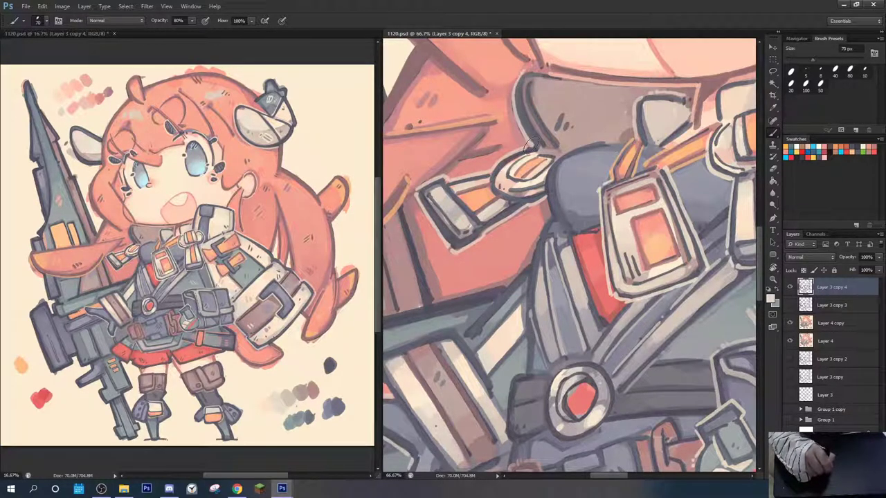
left_click_drag(546, 183, 551, 213)
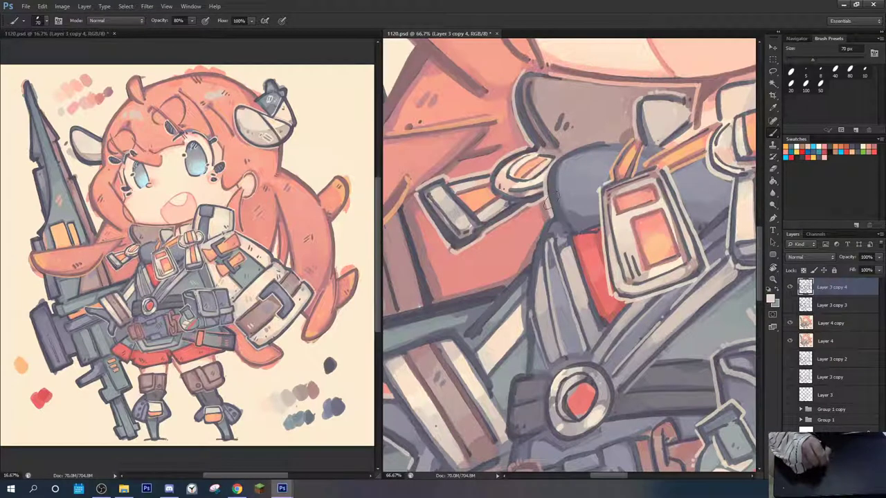
Add pale accent lines and small hatch marks to the dark blue chest area and the grey collar's edge below the chin
left_click_drag(563, 156, 623, 142)
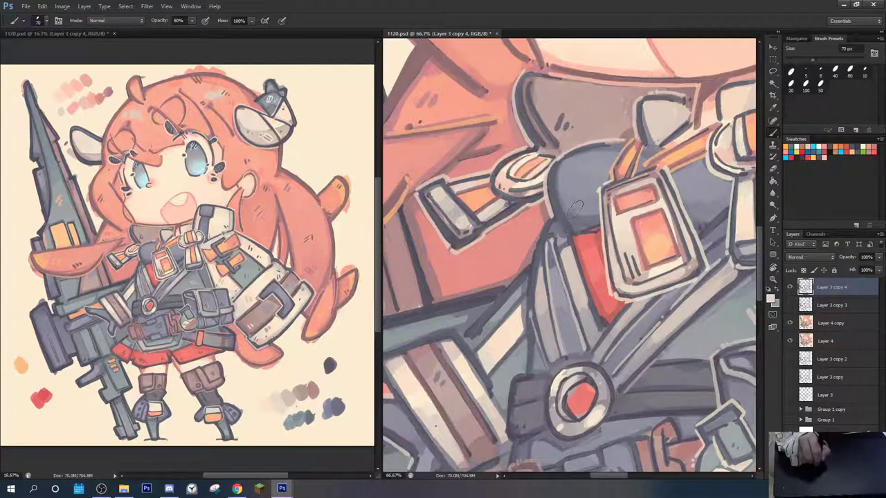
mouse_move(573, 202)
left_mouse_down()
mouse_move(574, 213)
mouse_move(592, 195)
mouse_move(582, 234)
left_mouse_up()
left_click_drag(523, 297, 587, 233)
left_click_drag(599, 61, 534, 177)
key("r")
left_click_drag(523, 140, 479, 169)
key("b")
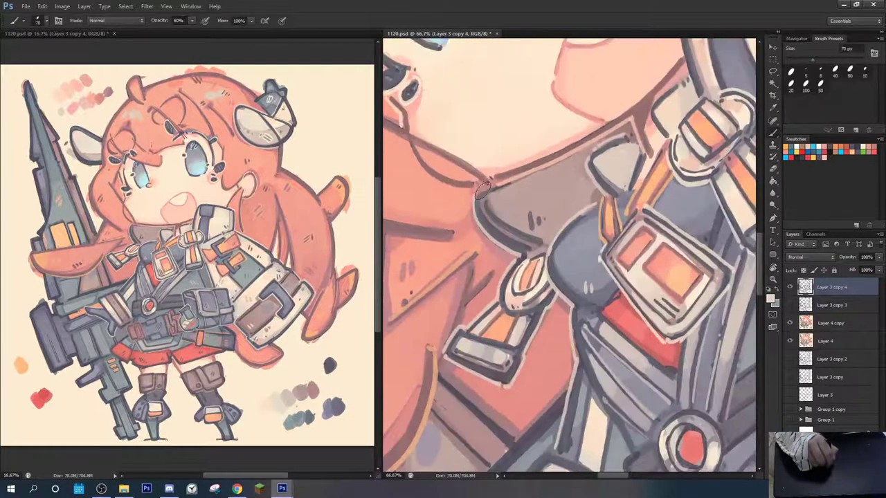
mouse_move(474, 200)
left_mouse_down()
mouse_move(488, 181)
mouse_move(471, 161)
mouse_move(507, 154)
mouse_move(504, 169)
mouse_move(515, 156)
left_mouse_up()
Sample the pink of the mouth outline and recolour the small dark oval below the eye with it
key("r")
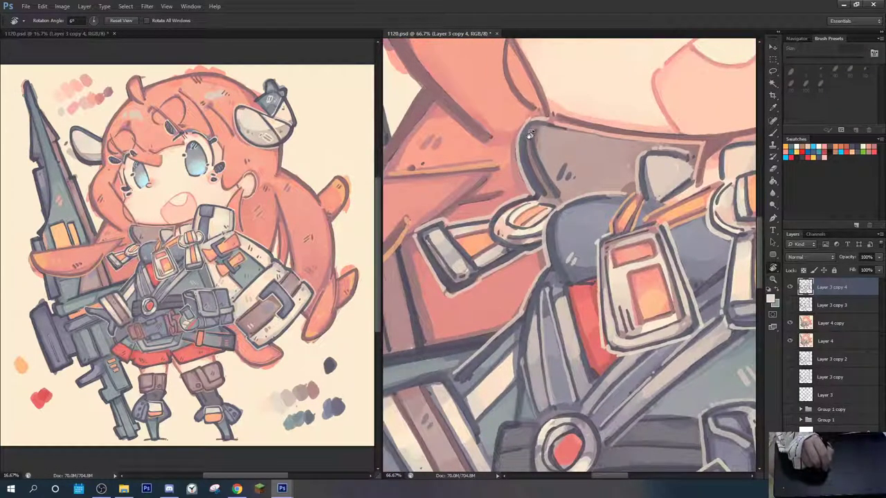
left_click_drag(609, 141, 435, 334)
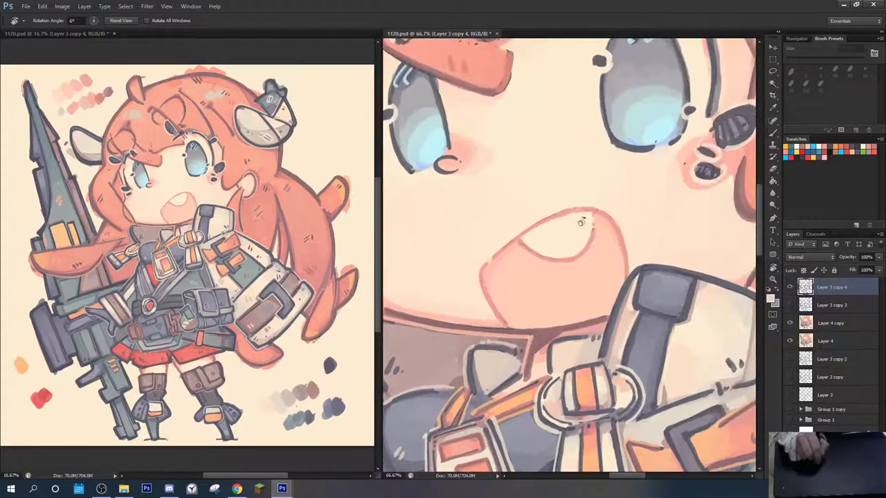
key("b")
left_click(604, 215, "alt")
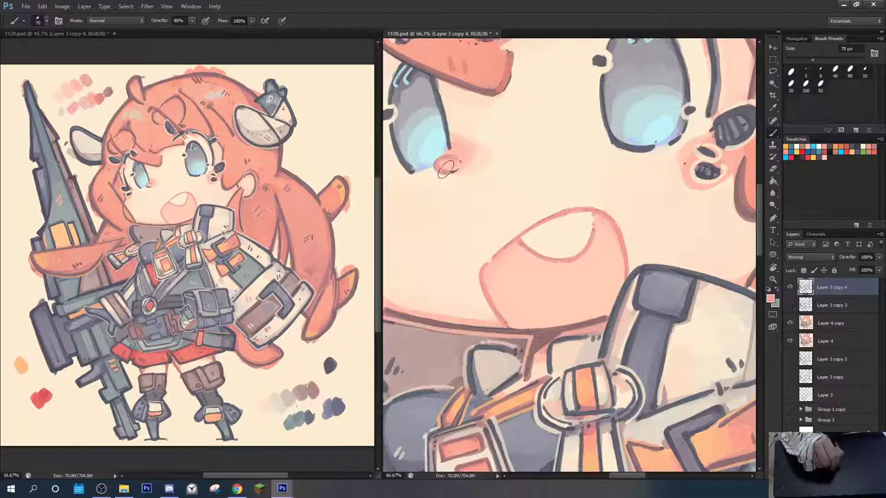
scroll(483, 133, "left", 3)
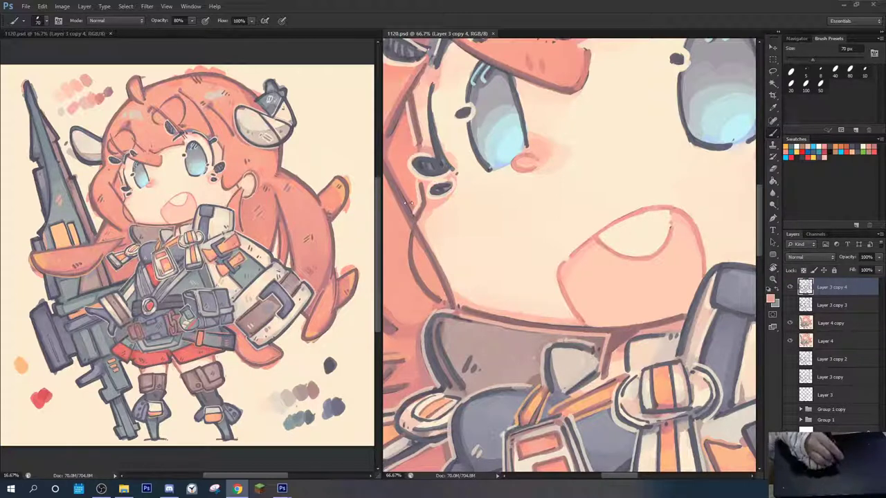
left_click(448, 302)
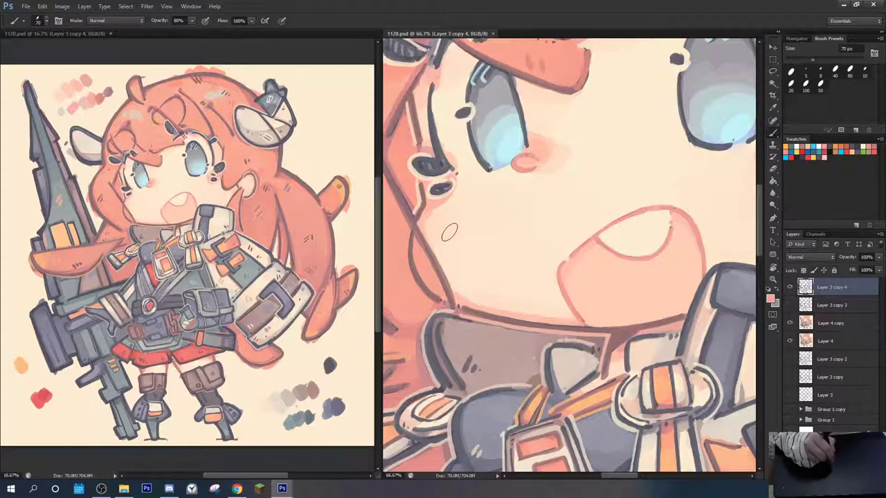
Sample a grey from the tip of the rifle and choose a slightly darker shade of it as the foreground colour
left_click_drag(470, 304, 559, 138)
mouse_move(511, 185)
left_mouse_down()
mouse_move(554, 303)
mouse_move(620, 330)
mouse_move(569, 304)
mouse_move(598, 386)
left_mouse_up()
left_click_drag(579, 326, 581, 359)
left_click_drag(570, 284, 642, 263)
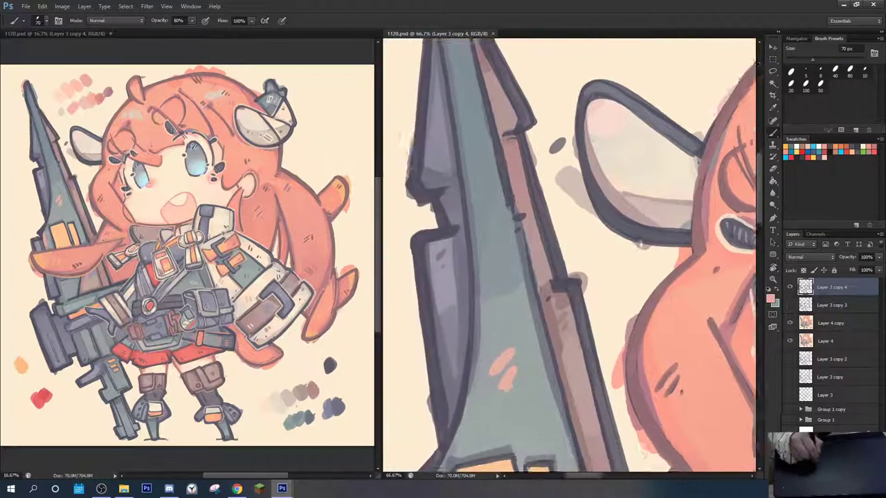
left_click_drag(592, 236, 648, 310)
left_click_drag(635, 255, 632, 335)
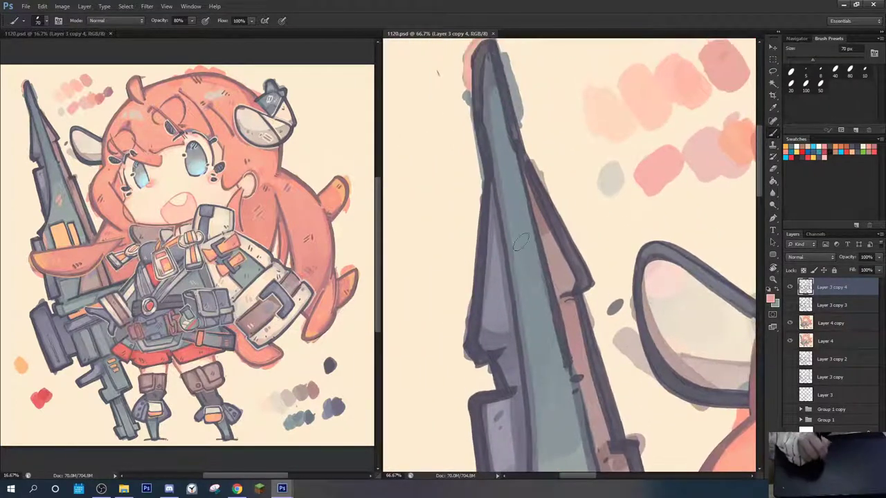
left_click(494, 79, "alt")
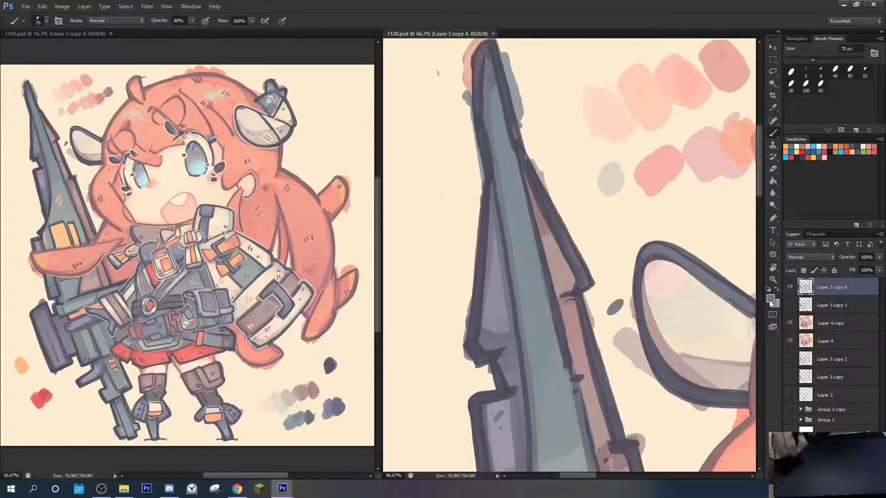
left_click(770, 300)
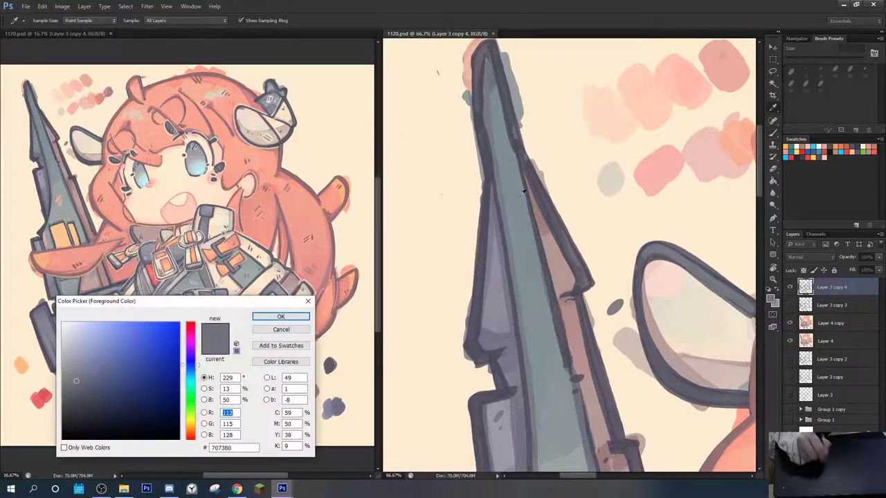
left_click(80, 391)
left_click(270, 319)
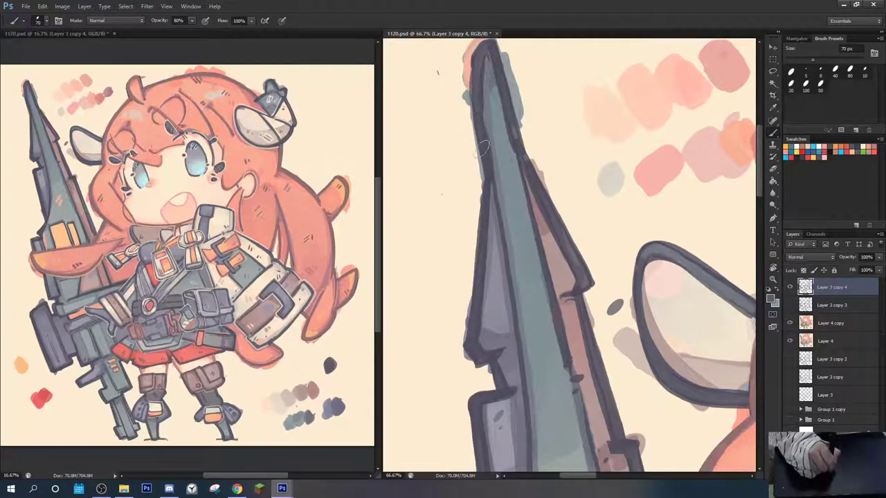
Repaint the line between the rifle's teal blade and its mauve strip in dark grey, down to the yellow panels
scroll(488, 90, "up", 2)
left_click_drag(496, 103, 530, 248)
left_click_drag(533, 252, 495, 112)
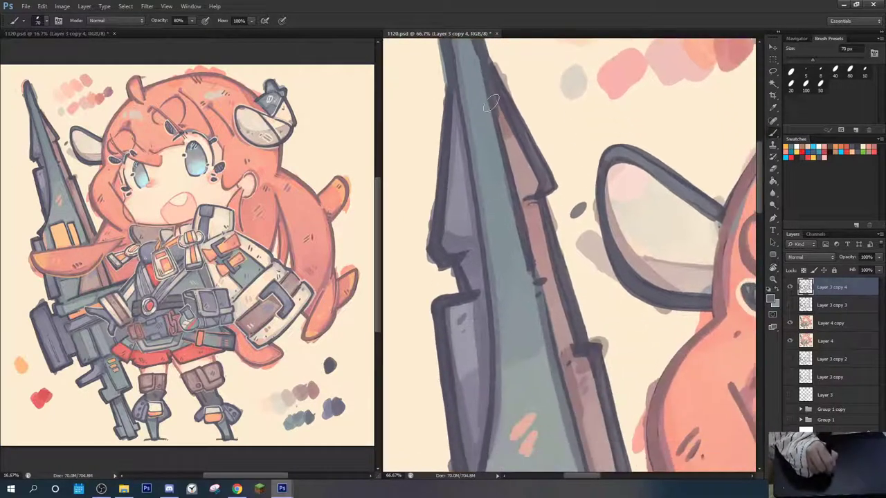
left_click_drag(503, 164, 526, 246)
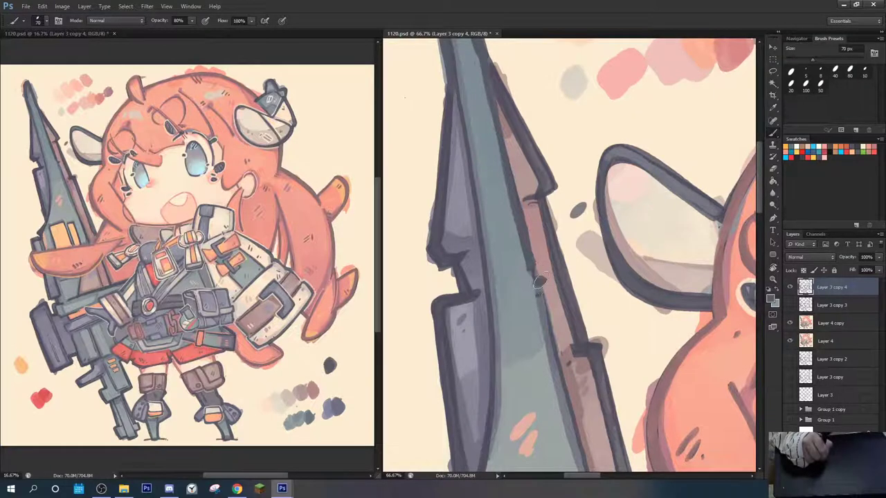
left_click_drag(537, 277, 534, 136)
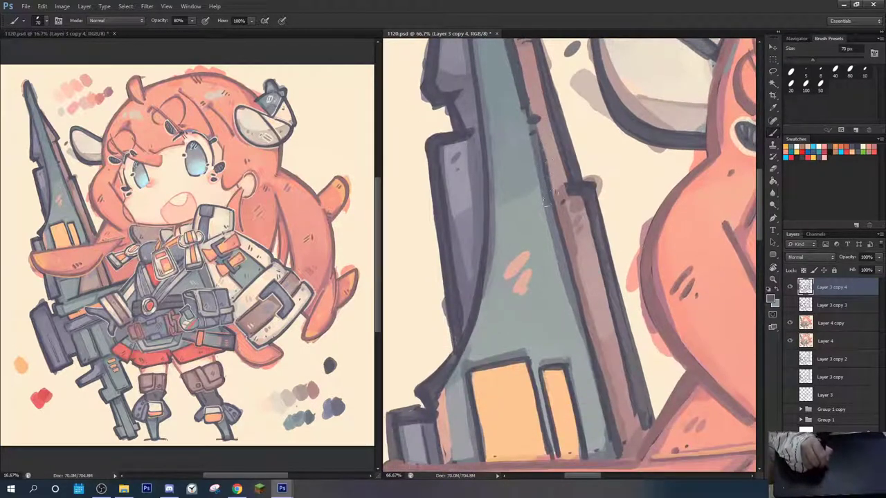
left_click_drag(544, 201, 615, 451)
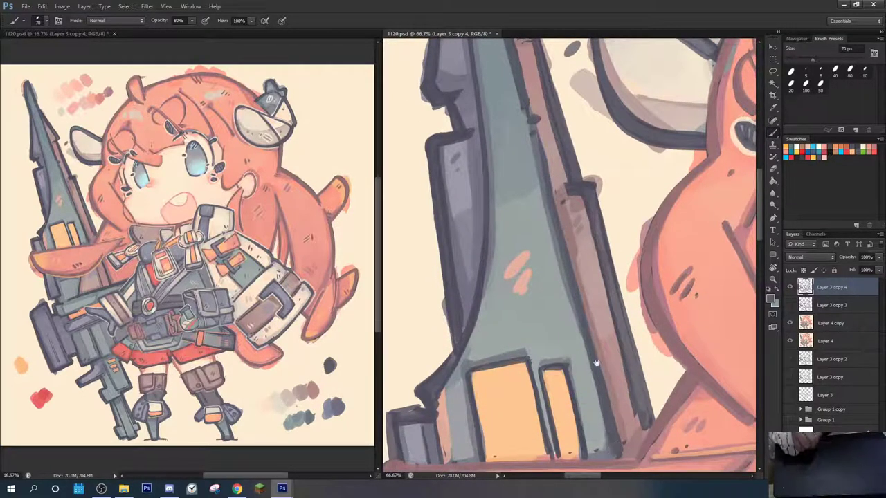
Repaint the line between the rifle's teal blade and its purple panels in dark grey
left_click_drag(557, 217, 582, 418)
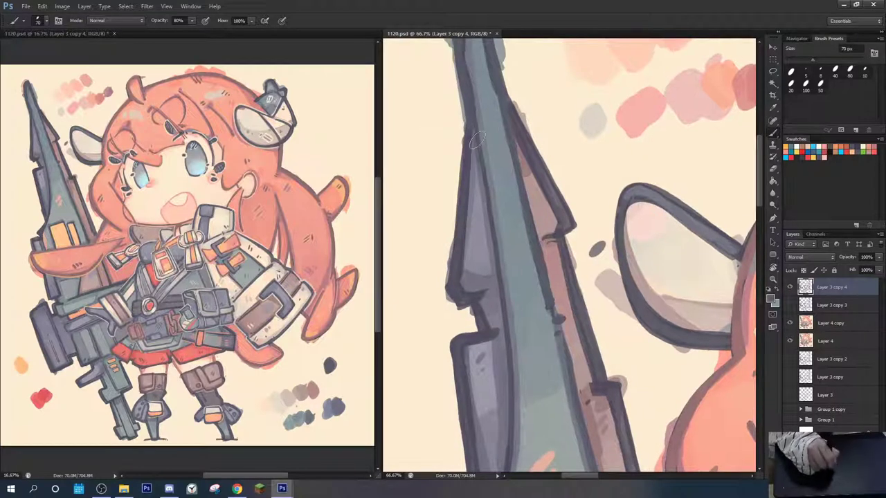
mouse_move(477, 139)
left_mouse_down()
mouse_move(509, 349)
mouse_move(523, 157)
mouse_move(521, 307)
mouse_move(497, 395)
left_mouse_up()
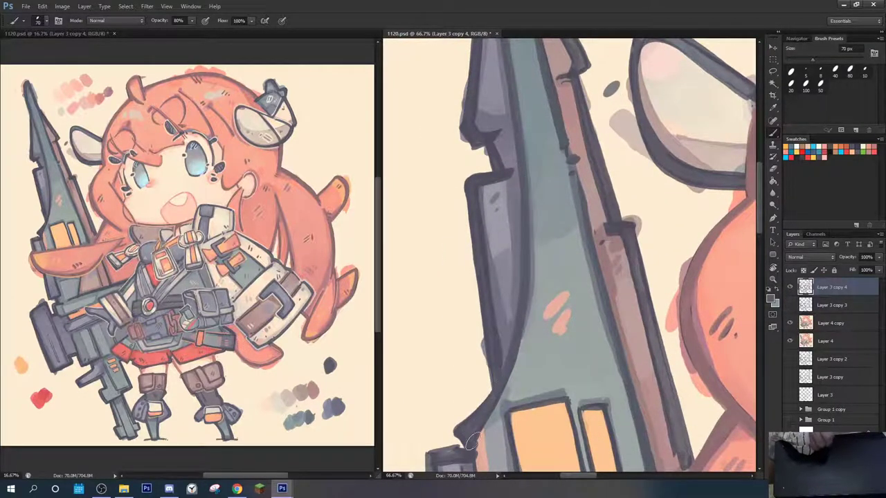
mouse_move(470, 440)
left_mouse_down()
mouse_move(517, 280)
mouse_move(530, 338)
left_mouse_up()
left_click_drag(623, 114, 567, 317)
left_click_drag(603, 173, 574, 348)
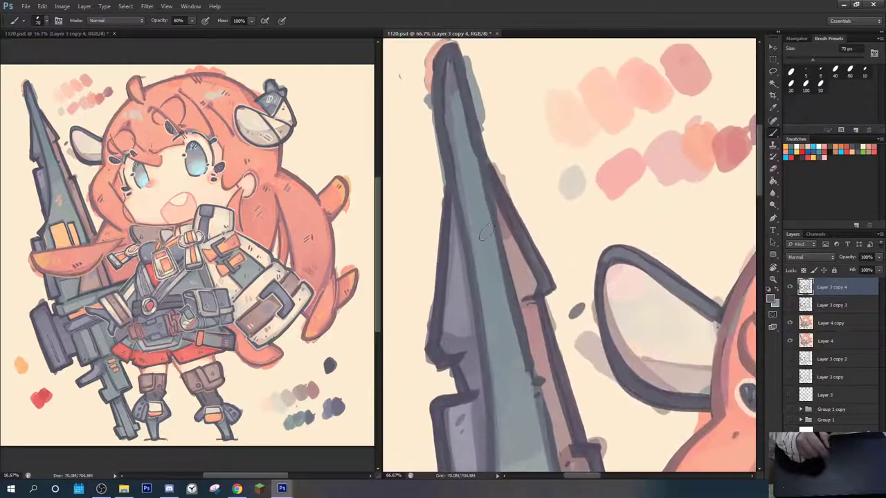
Touch up the outline of the rifle's lower purple panel and the notch above it in dark grey
mouse_move(448, 199)
left_mouse_down()
mouse_move(440, 360)
mouse_move(562, 211)
mouse_move(571, 247)
left_mouse_up()
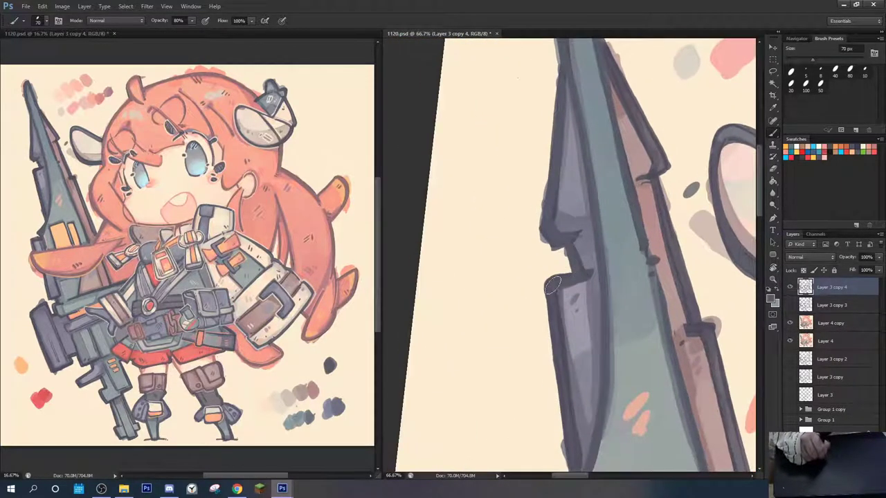
left_click_drag(554, 284, 552, 200)
left_click_drag(560, 280, 571, 393)
mouse_move(583, 281)
left_mouse_down()
mouse_move(571, 393)
mouse_move(553, 430)
left_mouse_up()
Sample a lighter grey and add thin highlight lines along the edges of the rifle's purple panels
left_click(543, 211, "alt")
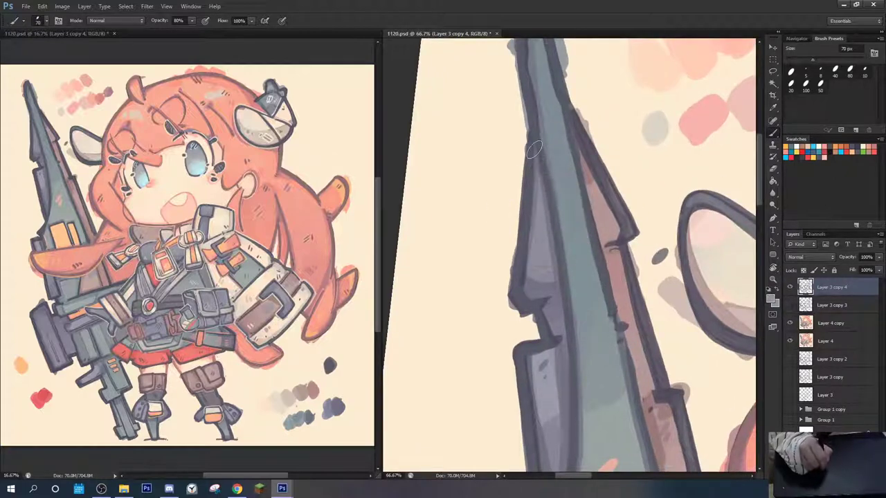
left_click_drag(532, 145, 556, 281)
mouse_move(533, 142)
left_mouse_down()
mouse_move(519, 291)
mouse_move(541, 301)
mouse_move(550, 335)
mouse_move(525, 167)
mouse_move(518, 187)
mouse_move(511, 179)
mouse_move(538, 331)
left_mouse_up()
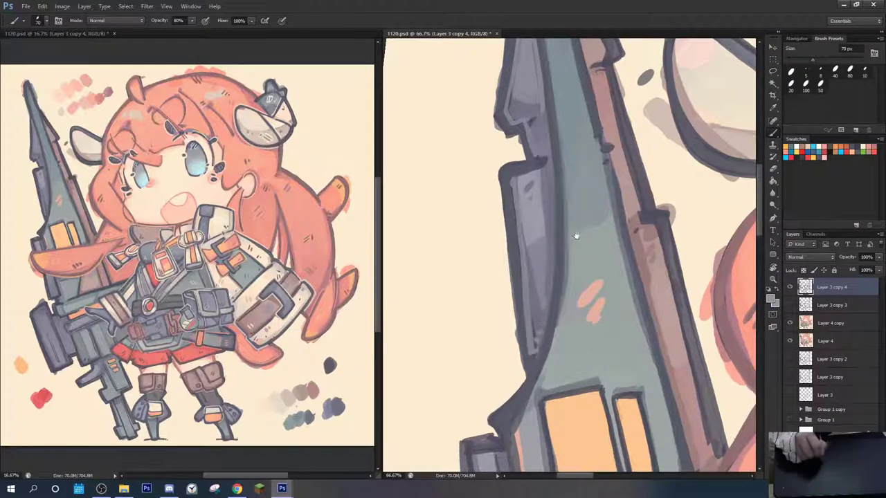
left_click_drag(576, 236, 528, 398)
left_click_drag(516, 136, 512, 187)
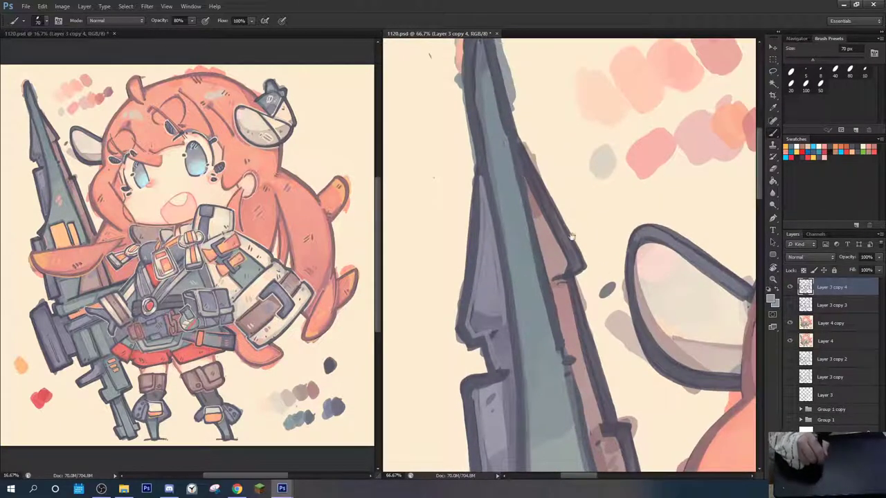
Recolour the outer outline of the rifle's upper mauve strip from the blade tip down to the step in dark mauve
left_click_drag(571, 236, 465, 211)
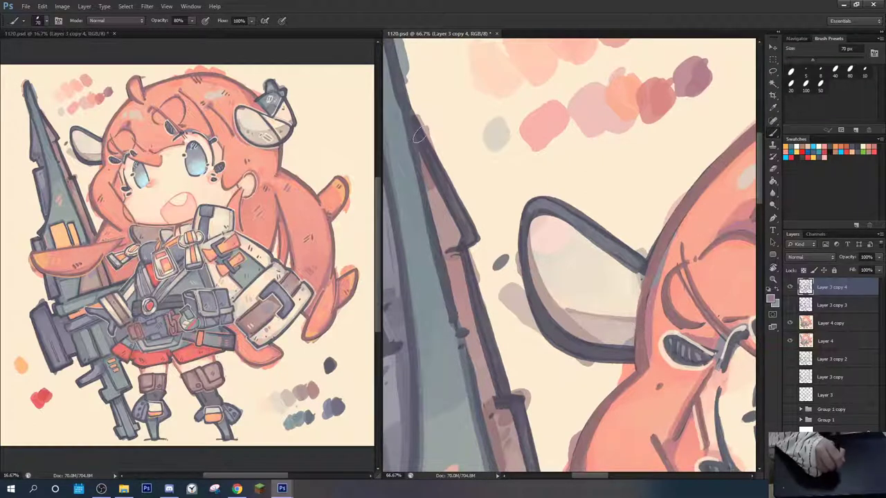
mouse_move(419, 135)
left_mouse_down()
mouse_move(468, 230)
mouse_move(463, 263)
mouse_move(502, 402)
left_mouse_up()
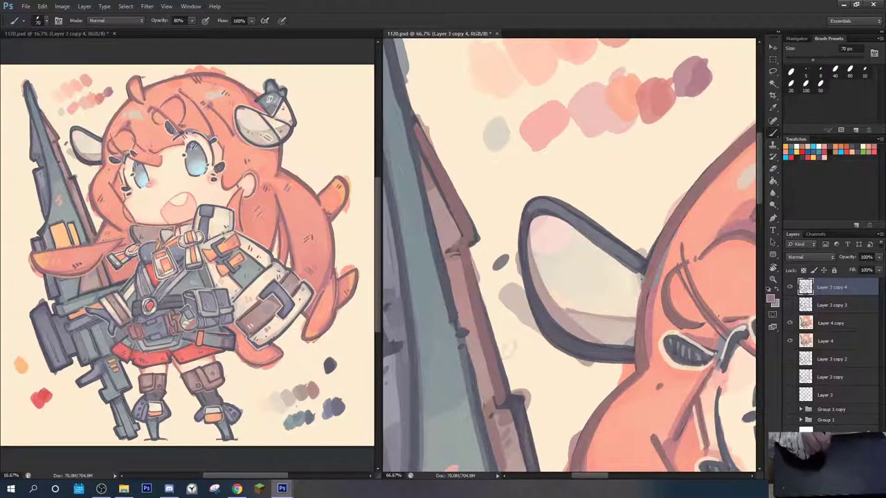
key("ctrl+z")
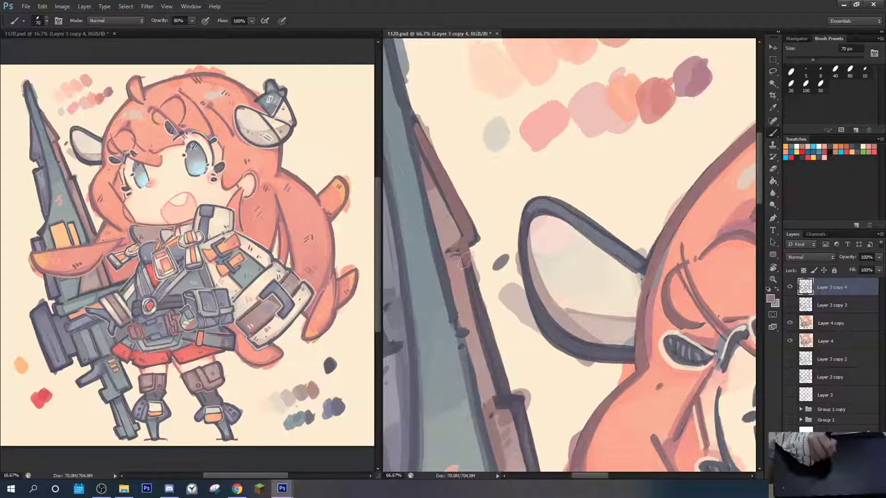
left_click_drag(465, 251, 503, 395)
left_click_drag(503, 359, 575, 191)
Undo the last strokes and recolour the outer outline of the rifle's lower mauve strip in dark mauve
mouse_move(565, 242)
left_mouse_down()
mouse_move(587, 263)
mouse_move(559, 151)
mouse_move(595, 302)
left_mouse_up()
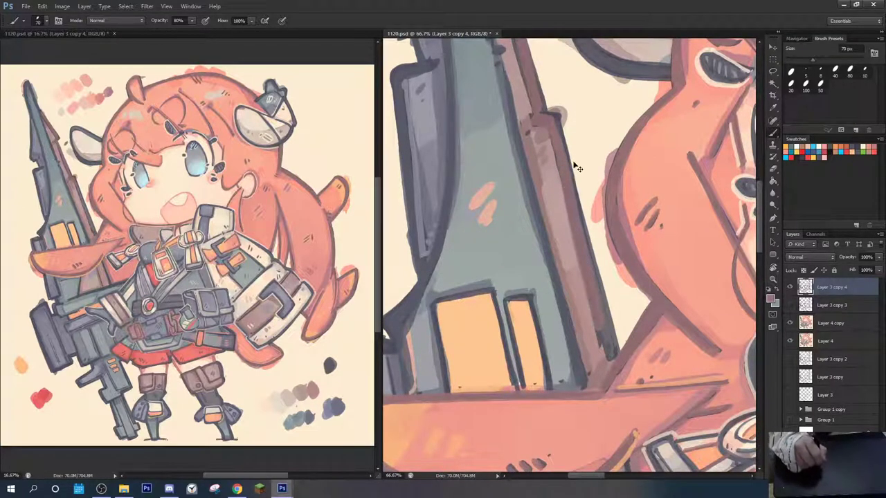
key("ctrl+z")
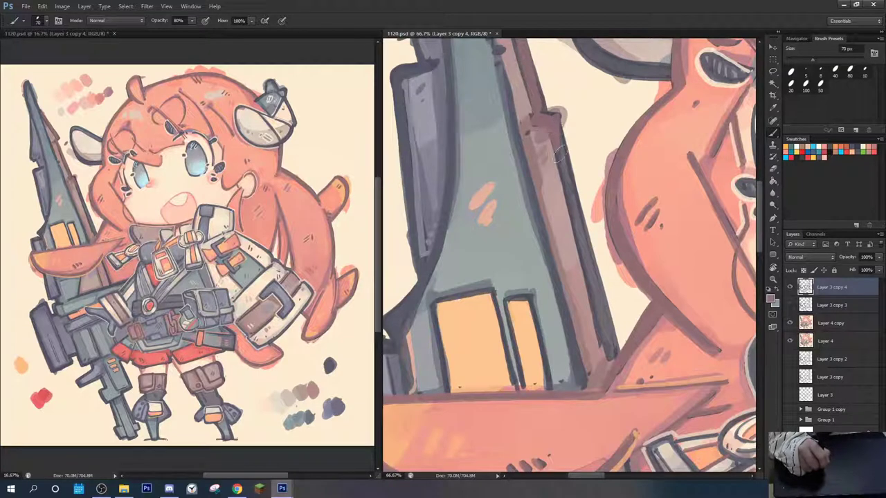
key("ctrl+z")
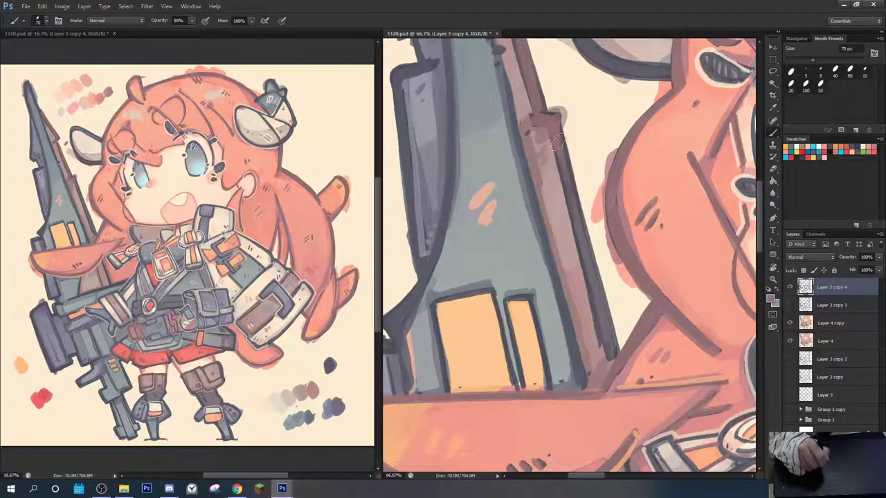
left_click_drag(560, 144, 596, 294)
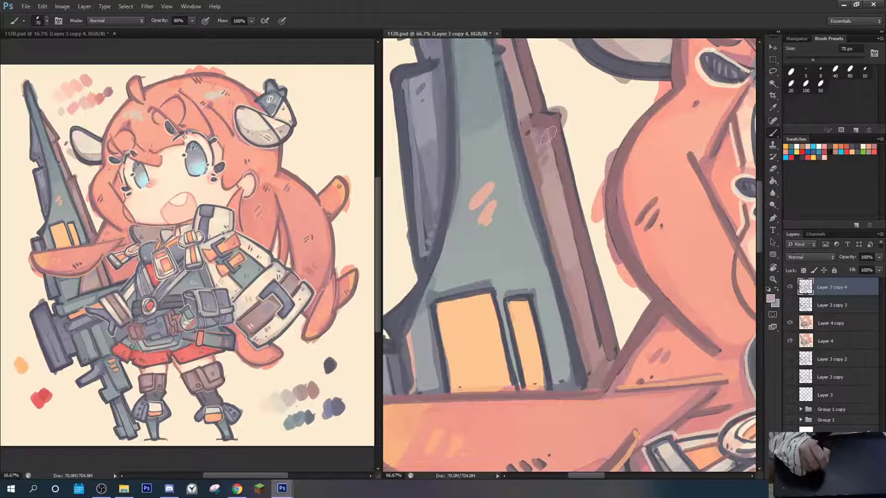
Add thin pale pink accent lines along the rifle's mauve strip, redoing strokes that miss the edge
left_click_drag(548, 132, 606, 367)
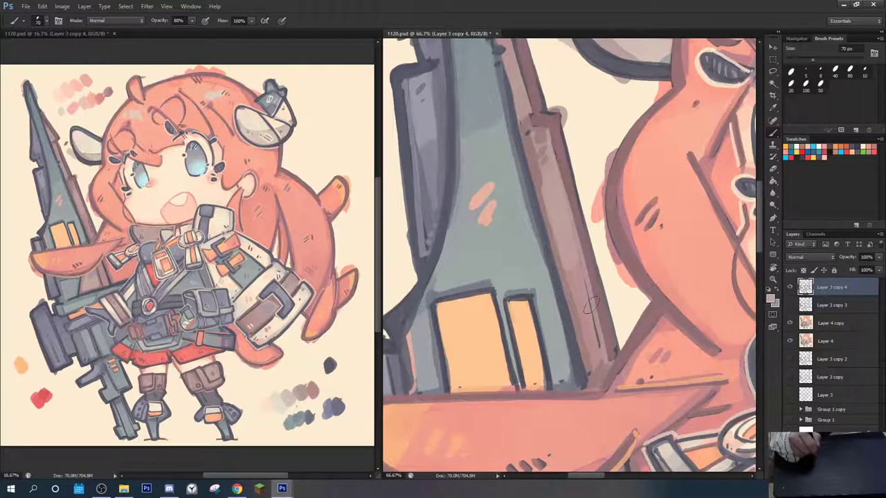
key("ctrl+z")
left_click_drag(548, 132, 602, 348)
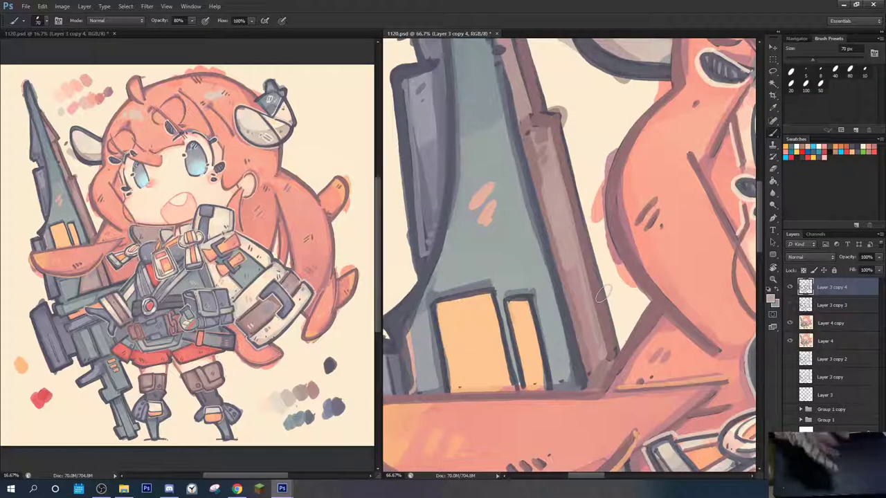
left_click_drag(496, 111, 493, 190)
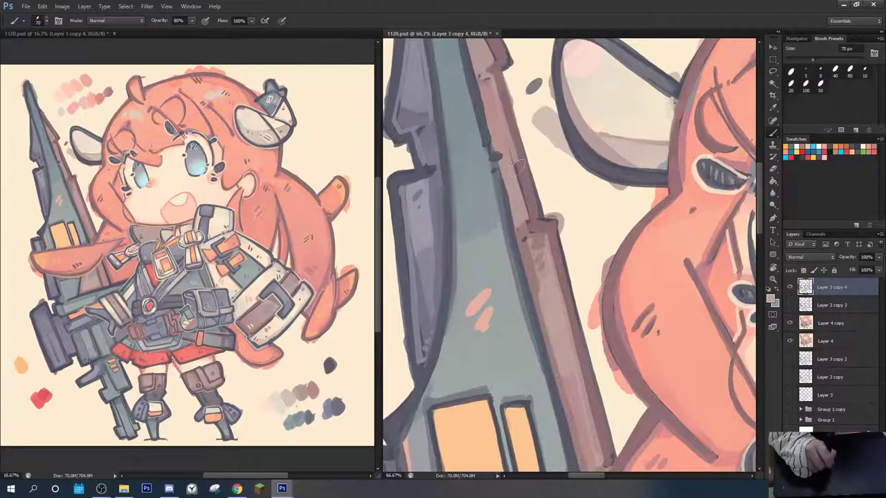
key("ctrl+z")
left_click_drag(490, 76, 567, 381)
key("ctrl+z")
left_click_drag(535, 166, 560, 298)
Sample a coral pink from the hair and recolour the dark outlines of the rifle's two yellow panels with it
left_click_drag(528, 379, 587, 187)
key("r")
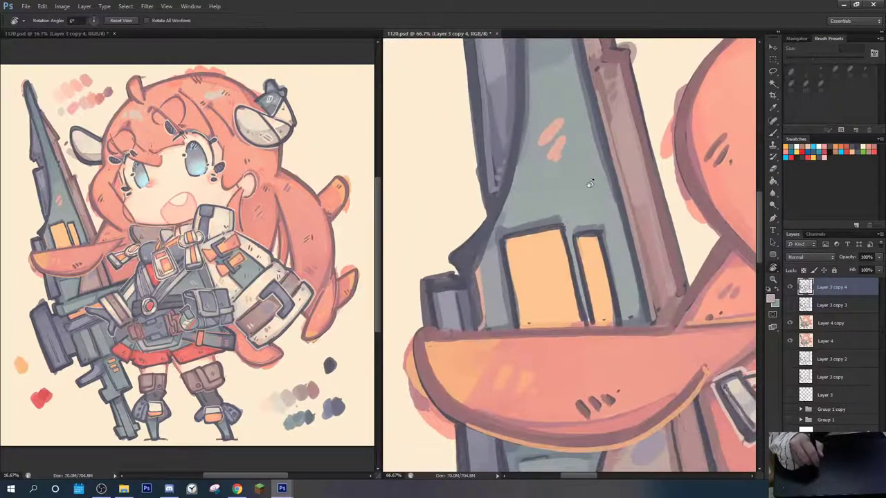
left_click_drag(534, 228, 508, 256)
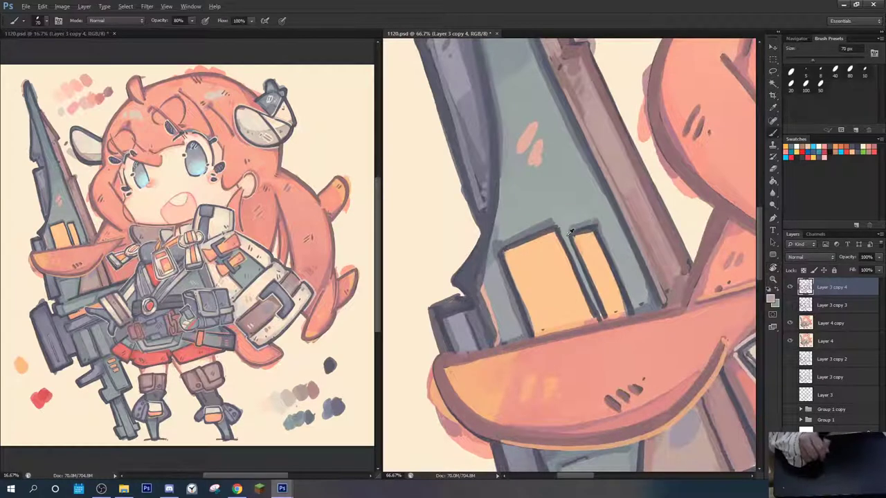
left_click(718, 178, "alt")
left_click_drag(503, 253, 528, 332)
mouse_move(504, 248)
left_mouse_down()
mouse_move(566, 230)
mouse_move(556, 236)
mouse_move(590, 317)
left_mouse_up()
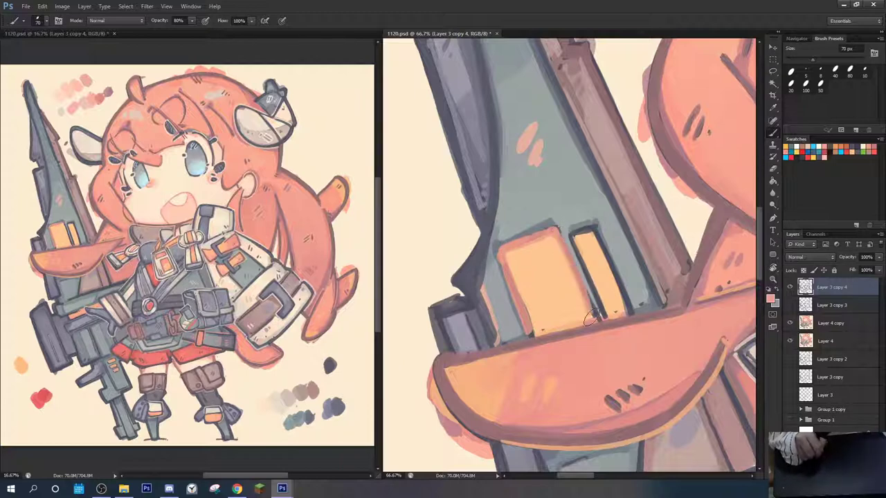
mouse_move(568, 235)
left_mouse_down()
mouse_move(602, 316)
mouse_move(571, 236)
mouse_move(595, 229)
mouse_move(604, 244)
mouse_move(597, 229)
mouse_move(628, 309)
left_mouse_up()
Sample nearby colours and paint over the dark line in the gap between the two yellow panels in muted grey
left_click(569, 246, "alt")
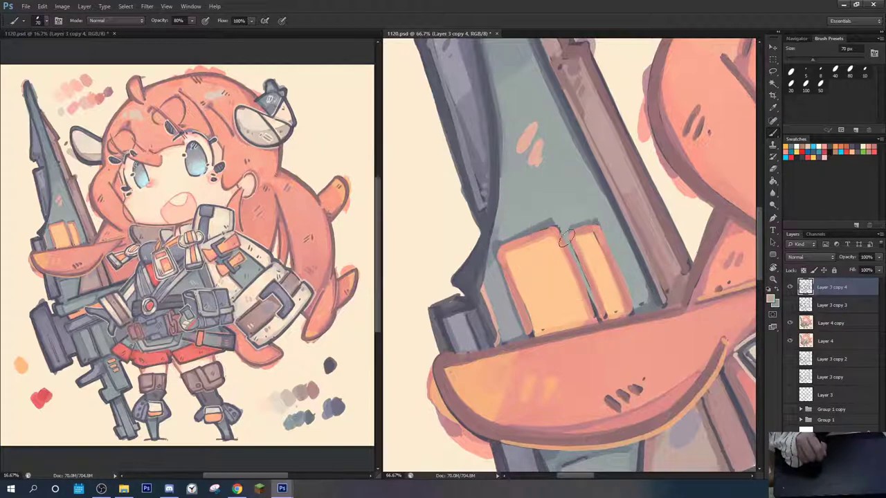
left_click_drag(568, 238, 602, 322)
left_click(570, 264, "alt")
left_click_drag(501, 152, 495, 177)
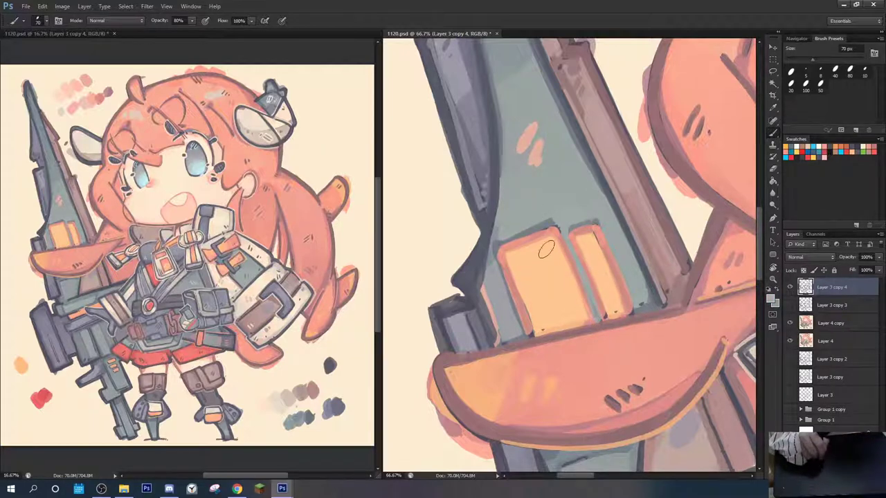
Sample the coral outline colour and add short accent marks near the top of the larger yellow panel, undoing misplaced strokes
left_click(596, 234, "alt")
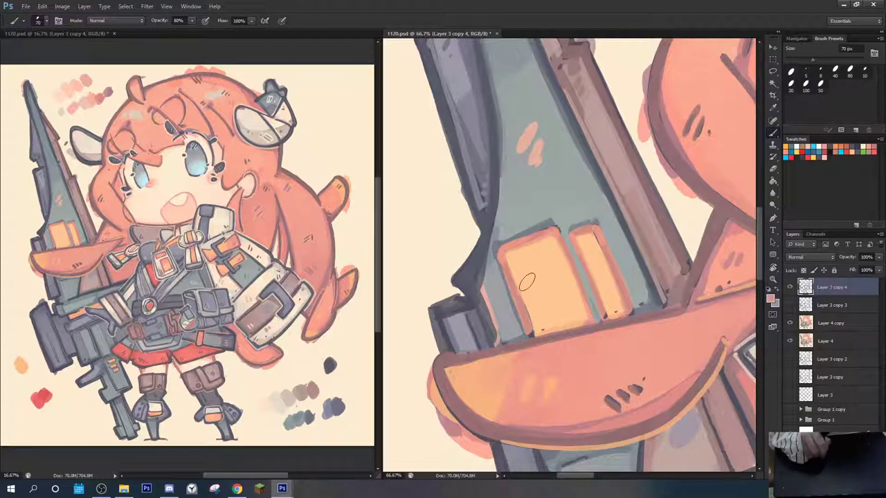
left_click_drag(530, 273, 528, 287)
mouse_move(536, 288)
left_mouse_down()
mouse_move(533, 302)
mouse_move(542, 284)
mouse_move(562, 295)
left_mouse_up()
key("ctrl+z")
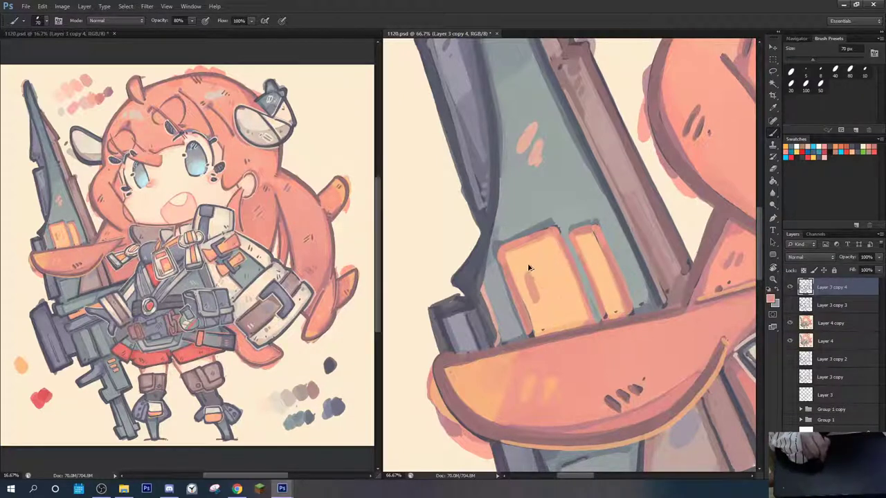
key("ctrl+z")
mouse_move(547, 256)
left_mouse_down()
mouse_move(548, 266)
mouse_move(561, 197)
mouse_move(542, 233)
left_mouse_up()
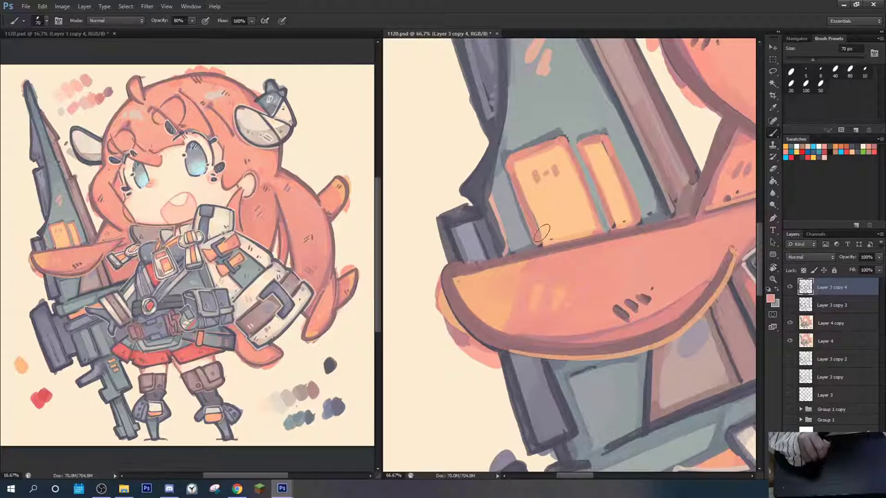
Sample a pale pink and add thin accent lines around the small purple block beside the yellow panels
mouse_move(485, 180)
left_mouse_down()
mouse_move(458, 292)
mouse_move(511, 250)
mouse_move(521, 300)
mouse_move(498, 273)
mouse_move(514, 308)
mouse_move(501, 271)
mouse_move(500, 283)
mouse_move(506, 264)
mouse_move(476, 296)
mouse_move(500, 257)
mouse_move(470, 276)
mouse_move(476, 304)
mouse_move(494, 272)
mouse_move(483, 310)
left_mouse_up()
left_click(516, 253, "alt")
left_click_drag(532, 230, 513, 314)
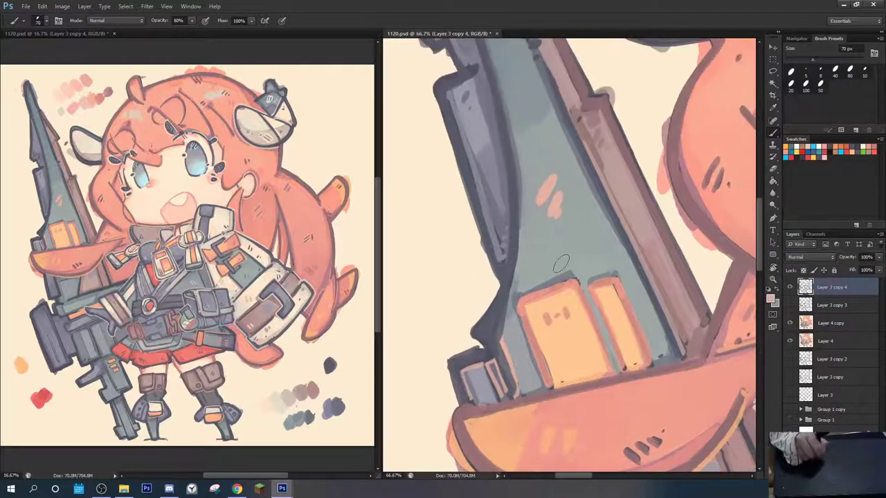
Rotate the canvas and paint a pale pink accent line with small dots along the inner edge of the rifle's long purple panel
key("r")
left_click_drag(488, 156, 597, 117)
left_click_drag(520, 206, 586, 169)
key("r")
mouse_move(596, 135)
left_mouse_down()
mouse_move(611, 138)
mouse_move(539, 207)
mouse_move(580, 179)
left_mouse_up()
left_click(525, 234)
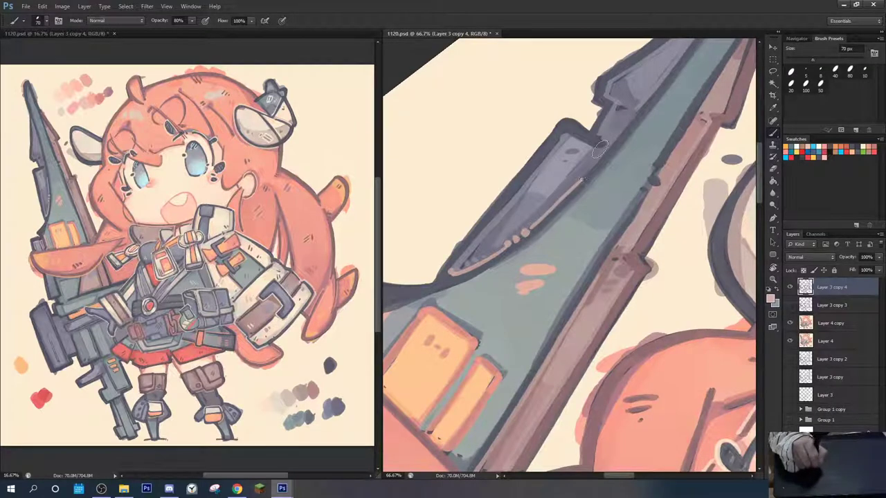
Restore the upright canvas view and touch up the outline of the purple block below the hair lock in dark grey
key("r")
left_click_drag(627, 123, 557, 142)
left_click_drag(541, 313, 642, 206)
left_click_drag(640, 204, 400, 156)
left_click_drag(518, 146, 644, 164)
left_click_drag(579, 305, 523, 132)
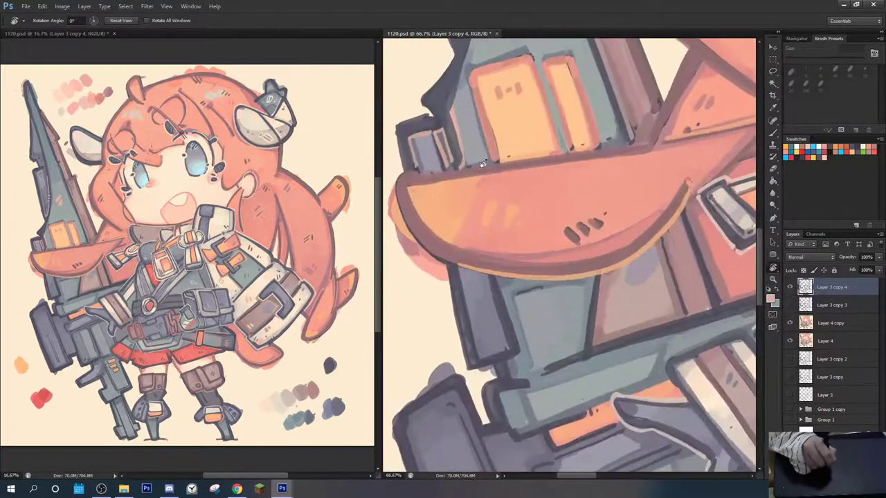
key("b")
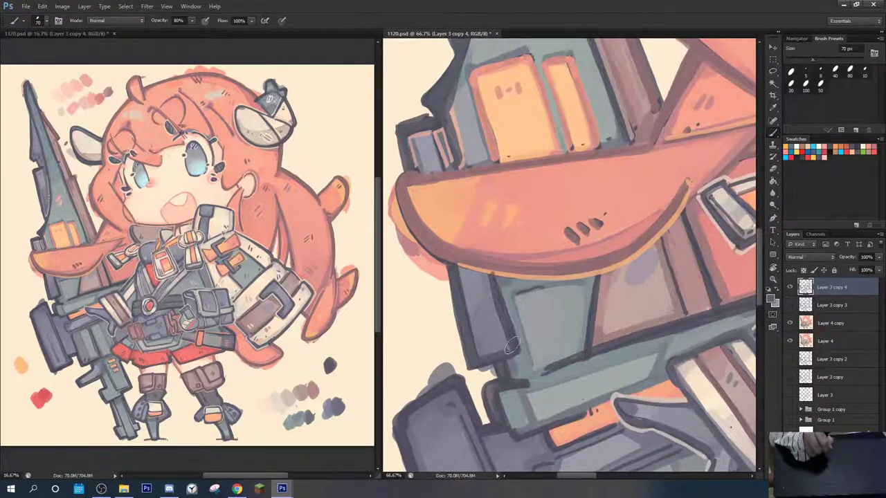
left_click_drag(505, 343, 475, 332)
left_click_drag(569, 268, 459, 383)
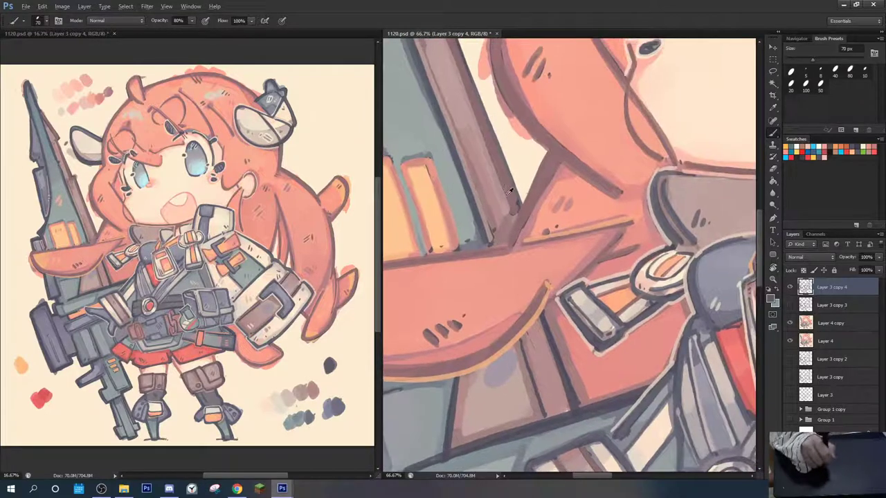
Sample a mauve from the rifle's strip and recolour the outlines of the mauve strip and panel below the hair lock
left_click(514, 193, "alt")
left_click_drag(503, 308, 522, 192)
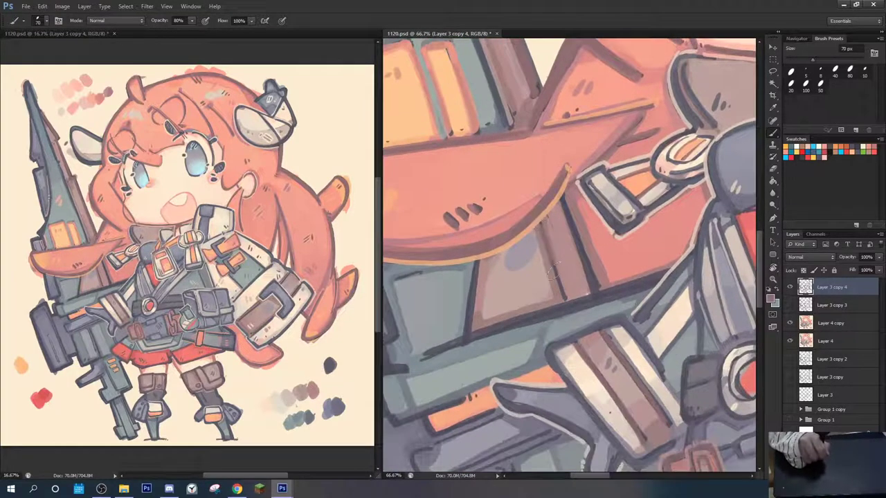
left_click_drag(554, 156, 558, 217)
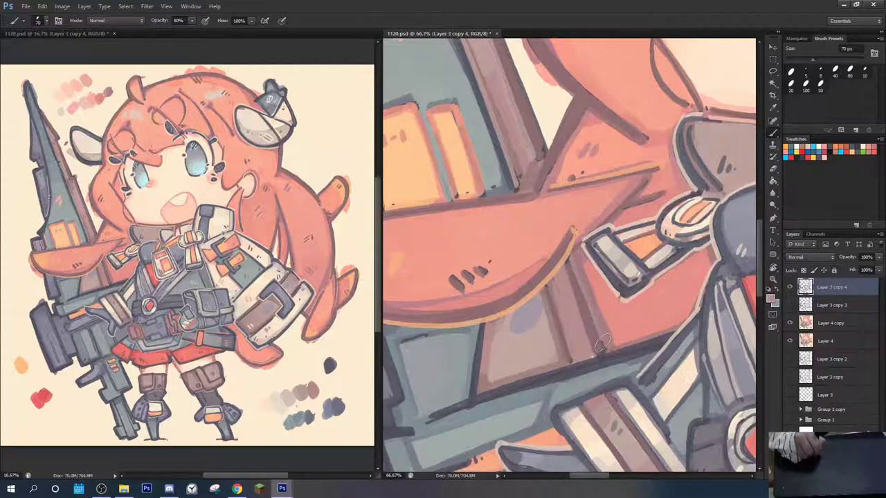
mouse_move(592, 305)
left_mouse_down()
mouse_move(647, 281)
mouse_move(685, 240)
left_mouse_up()
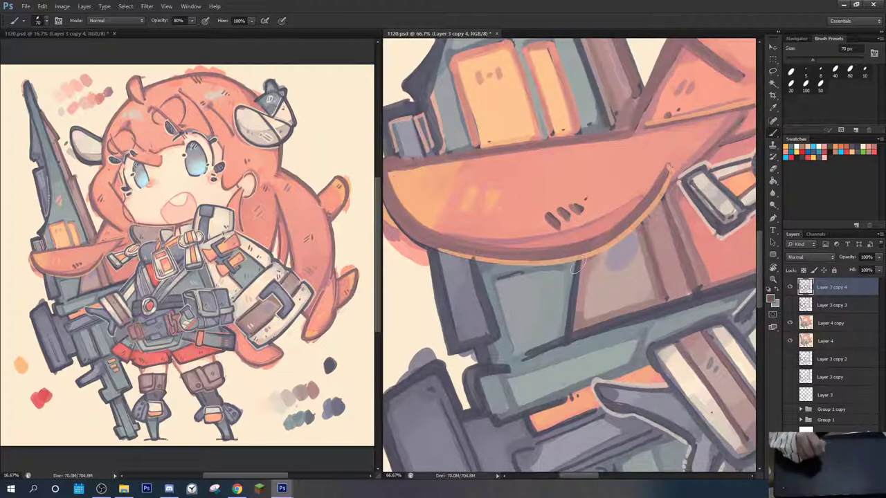
left_click_drag(575, 296, 568, 331)
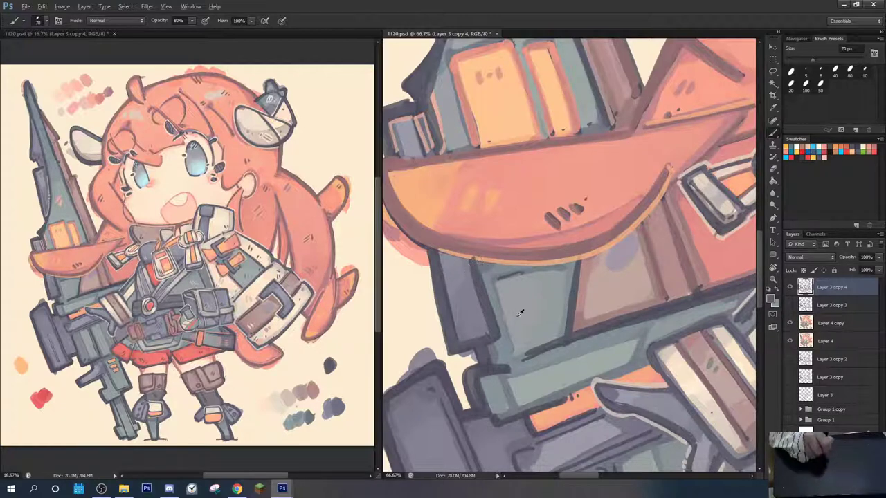
Touch up the outlines of the teal block and teal bar below the hair lock in grey tones
mouse_move(478, 271)
left_mouse_down()
mouse_move(500, 339)
mouse_move(495, 363)
mouse_move(502, 263)
left_mouse_up()
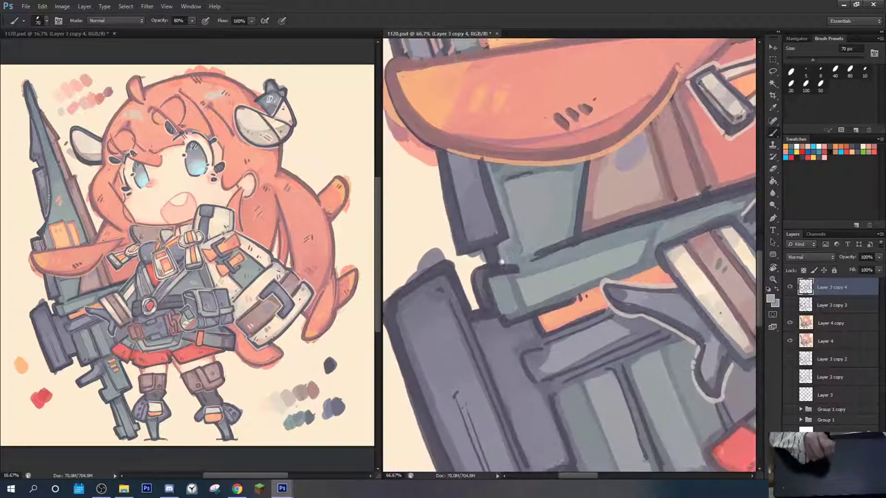
mouse_move(484, 298)
left_mouse_down()
mouse_move(489, 266)
mouse_move(511, 268)
left_mouse_up()
left_click_drag(531, 315, 565, 296)
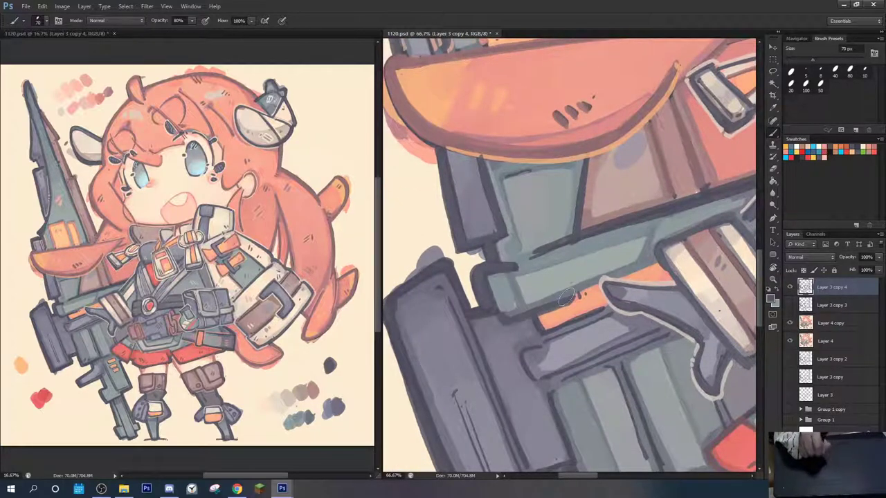
mouse_move(536, 255)
left_mouse_down()
mouse_move(573, 235)
mouse_move(515, 256)
left_mouse_up()
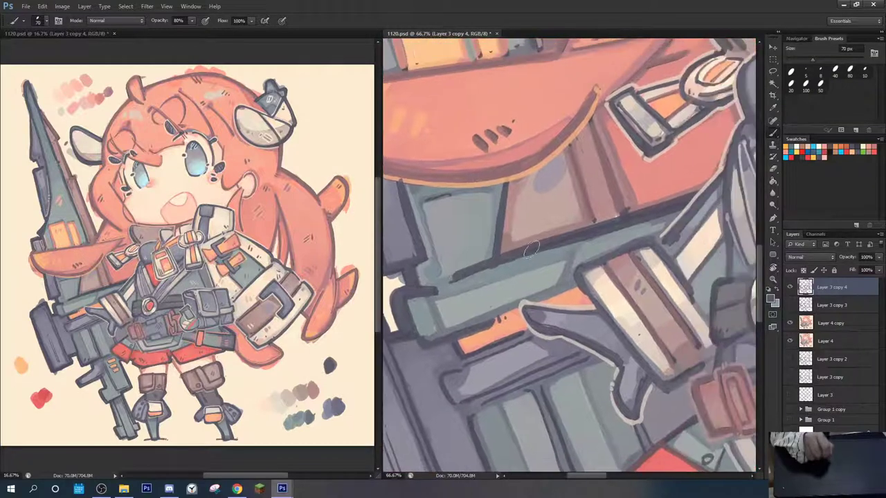
left_click_drag(566, 281, 525, 241)
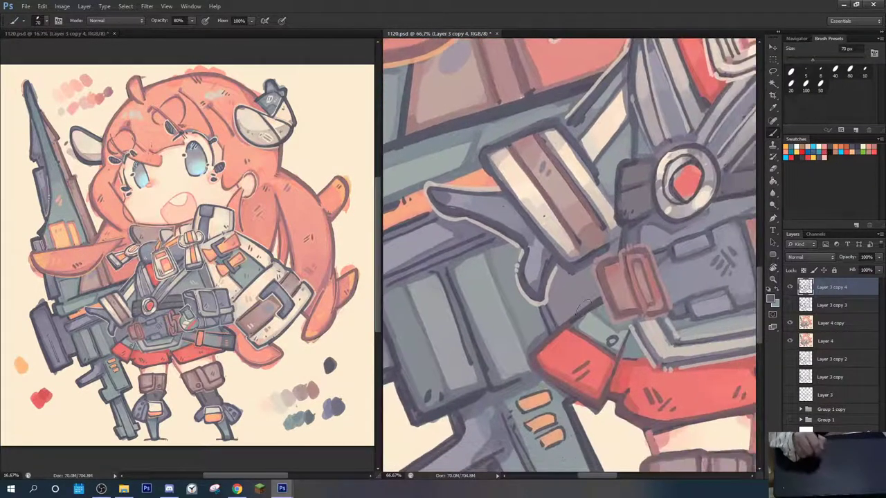
Add a light grey accent line around the end of the purple bar beneath the rifle's orange strip
left_click_drag(684, 390, 590, 386)
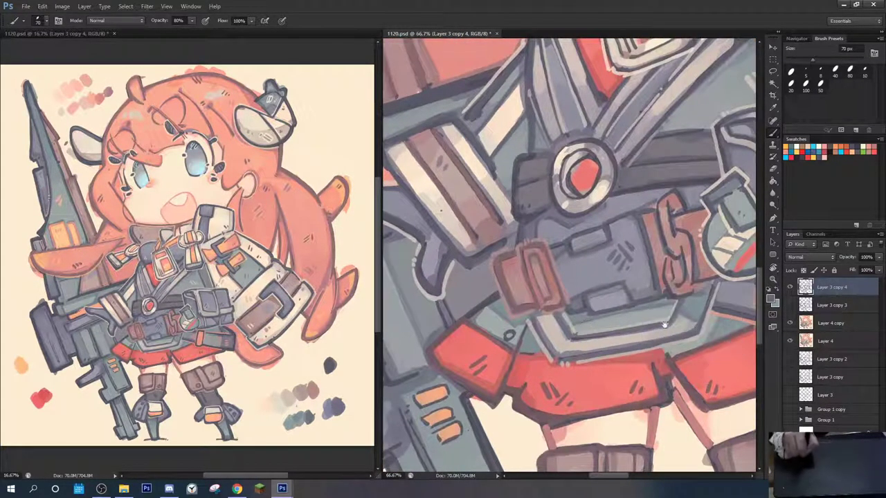
left_click_drag(664, 323, 800, 313)
left_click_drag(498, 278, 549, 249)
left_click_drag(439, 160, 451, 187)
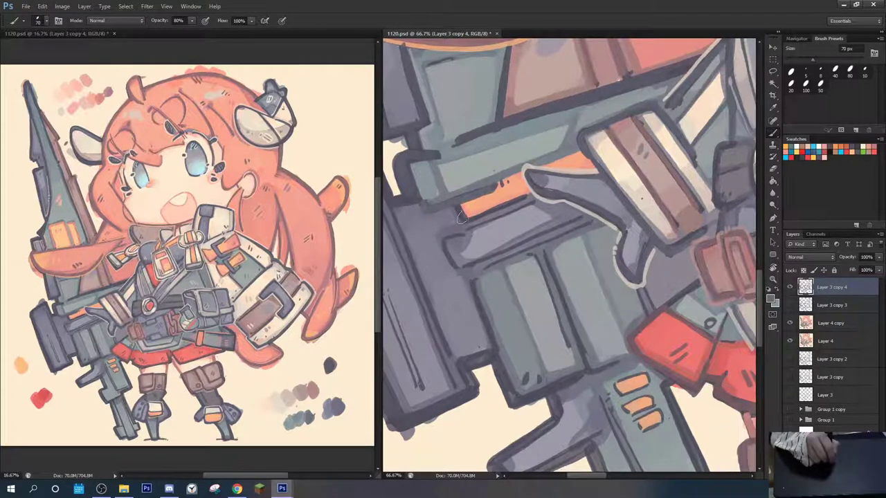
left_click_drag(461, 217, 491, 249)
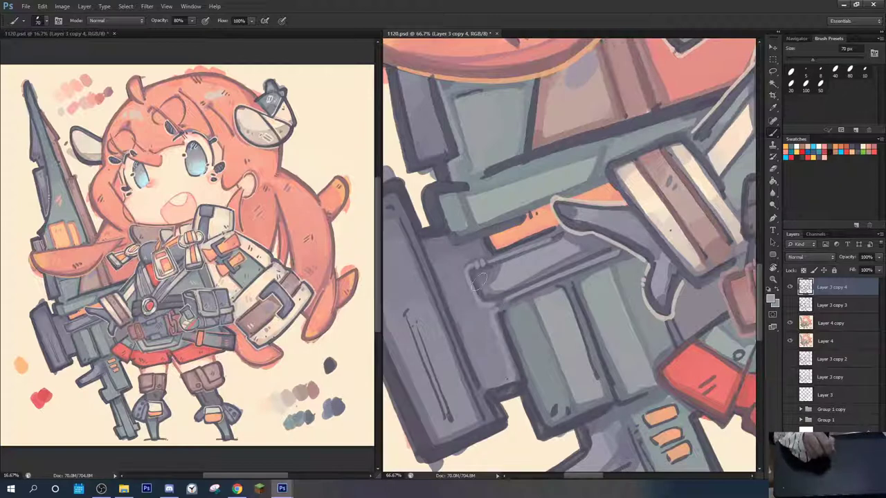
Recolour the dark outline and small marks of the rifle's orange strip in dusky pink, undoing the first attempt
scroll(483, 242, "up", 3)
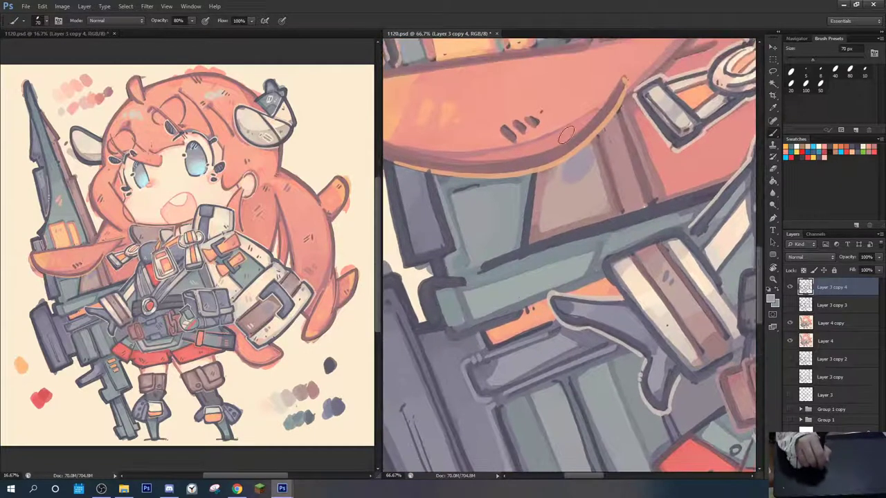
scroll(539, 253, "up", 1)
scroll(520, 209, "down", 2)
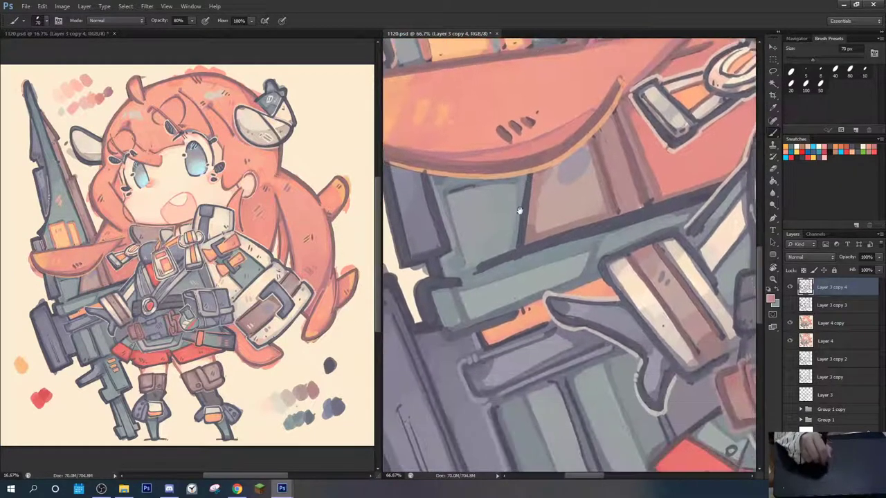
left_click_drag(479, 340, 543, 327)
left_click(489, 344, "alt")
key("ctrl+alt+z")
key("ctrl+alt+z")
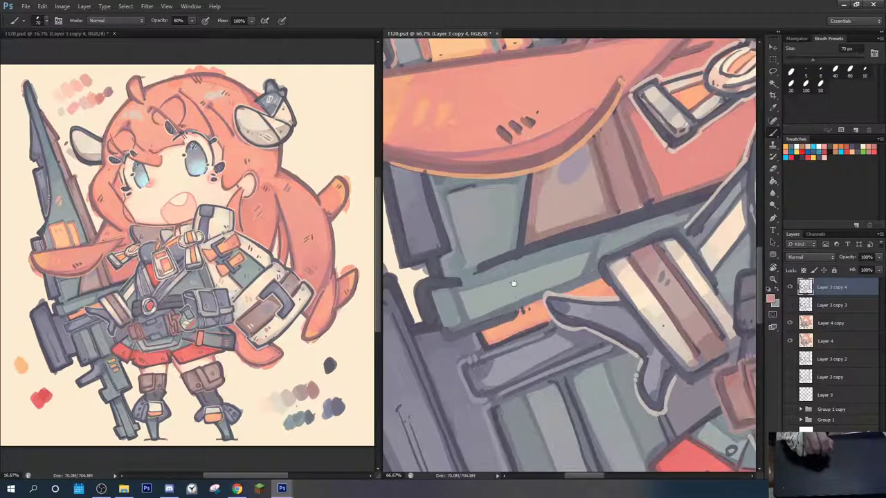
scroll(513, 283, "up", 1)
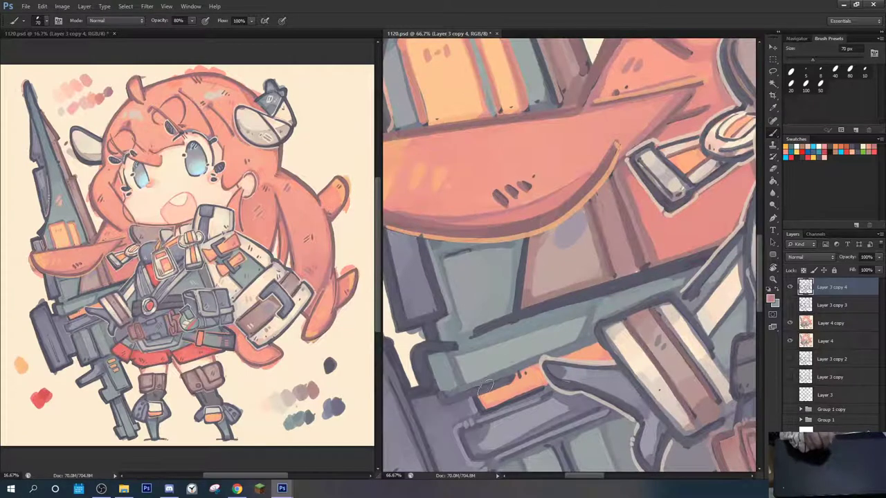
mouse_move(477, 397)
left_mouse_down()
mouse_move(487, 408)
mouse_move(527, 390)
mouse_move(484, 412)
mouse_move(537, 374)
left_mouse_up()
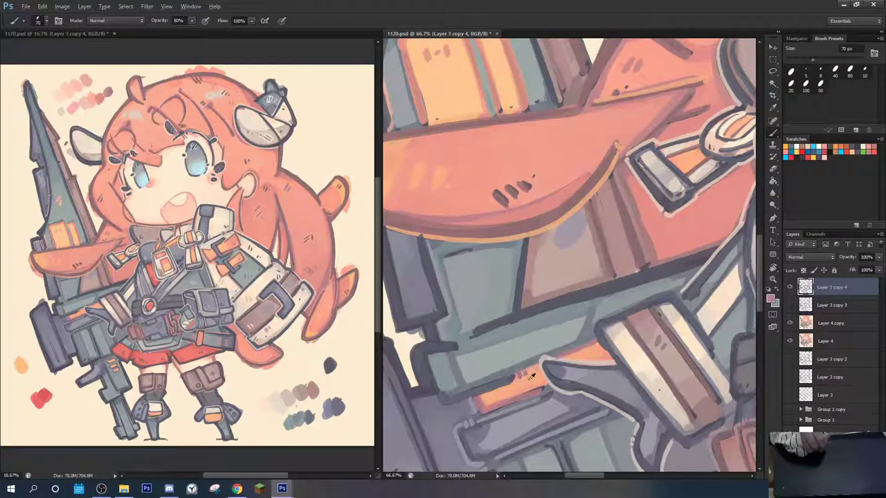
Sample orange and coral from the strip and repaint its small accent marks in coral pink, undoing stray strokes
left_click(532, 376, "alt")
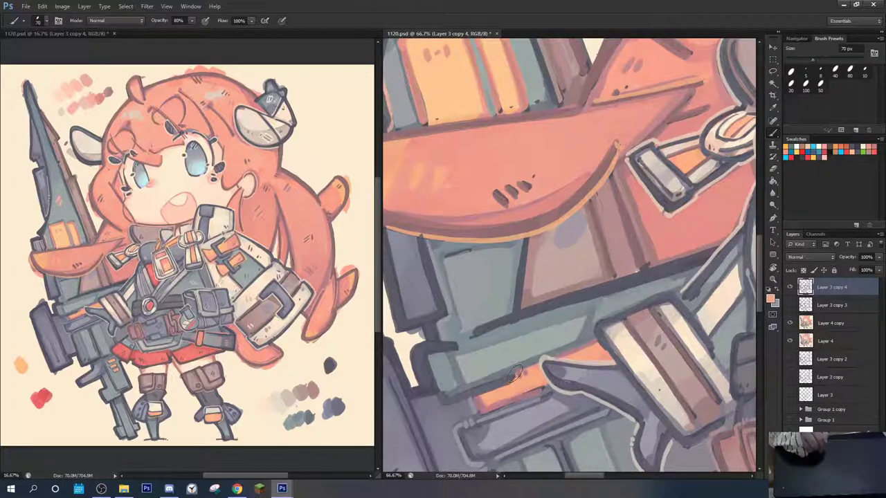
left_click(517, 373, "alt")
mouse_move(516, 374)
left_mouse_down()
mouse_move(589, 338)
mouse_move(537, 360)
left_mouse_up()
key("ctrl+z")
key("ctrl+z")
key("ctrl+z")
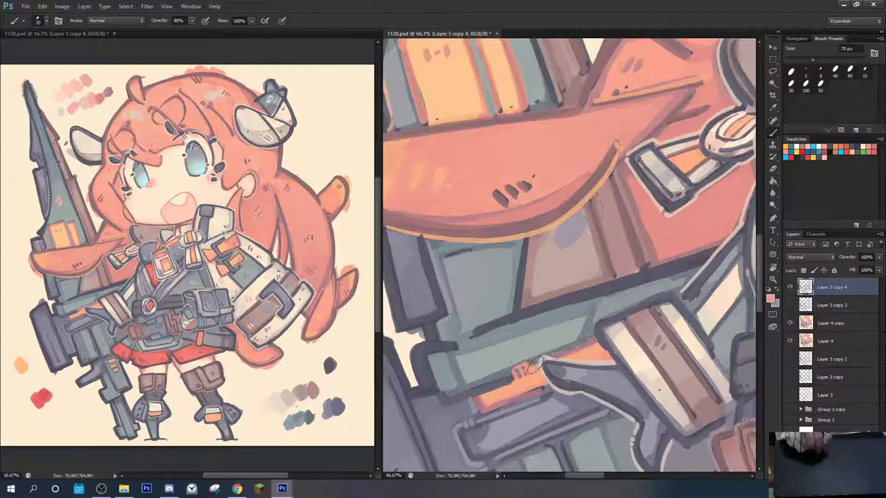
key("ctrl+z")
Recolour the upper edge of the orange section beside the thumb in coral and refine the orange strip's outline
left_click_drag(559, 355, 599, 336)
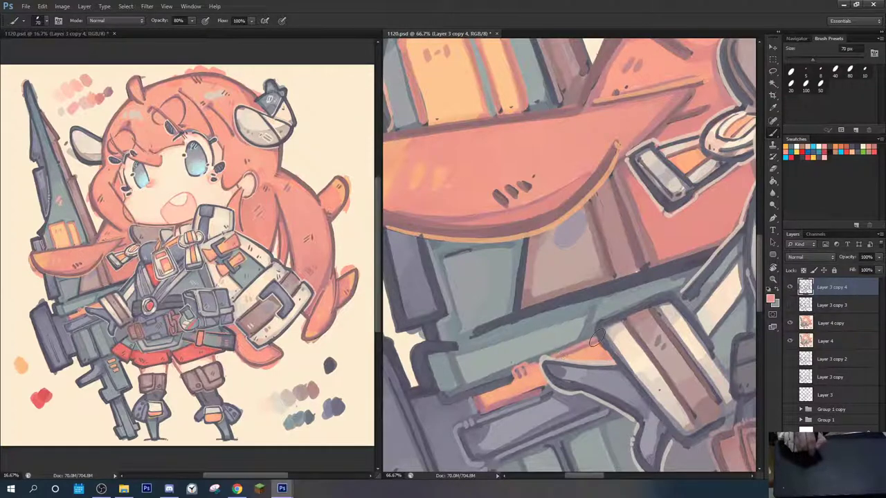
mouse_move(482, 390)
left_mouse_down()
mouse_move(472, 406)
mouse_move(483, 405)
mouse_move(474, 404)
mouse_move(490, 428)
mouse_move(492, 414)
mouse_move(537, 393)
mouse_move(485, 413)
mouse_move(543, 391)
mouse_move(507, 403)
mouse_move(543, 382)
left_mouse_up()
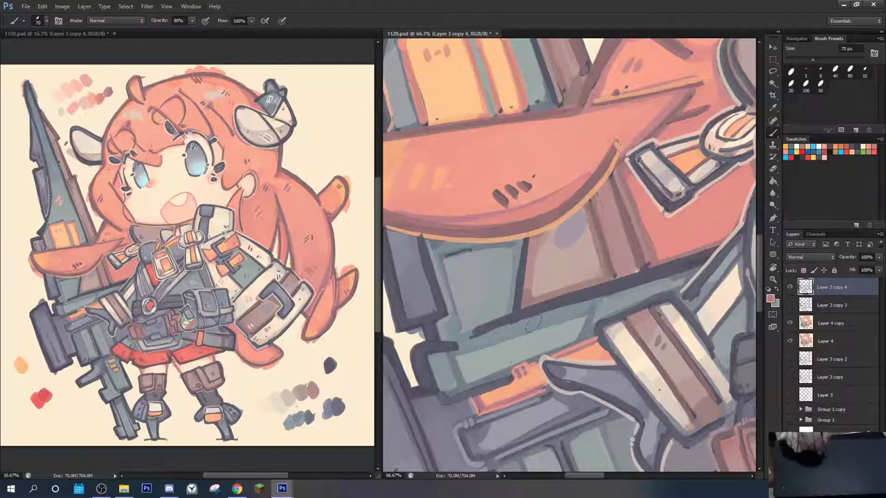
left_click(504, 389, "alt")
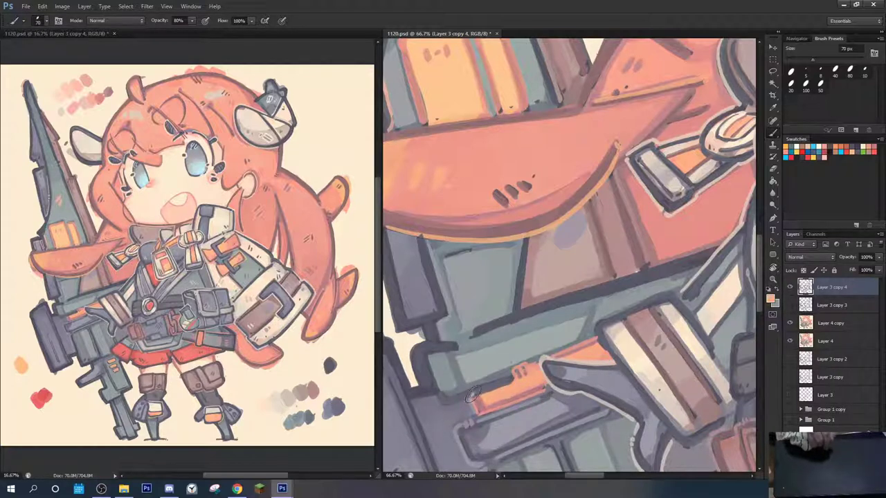
scroll(519, 381, "down", 3)
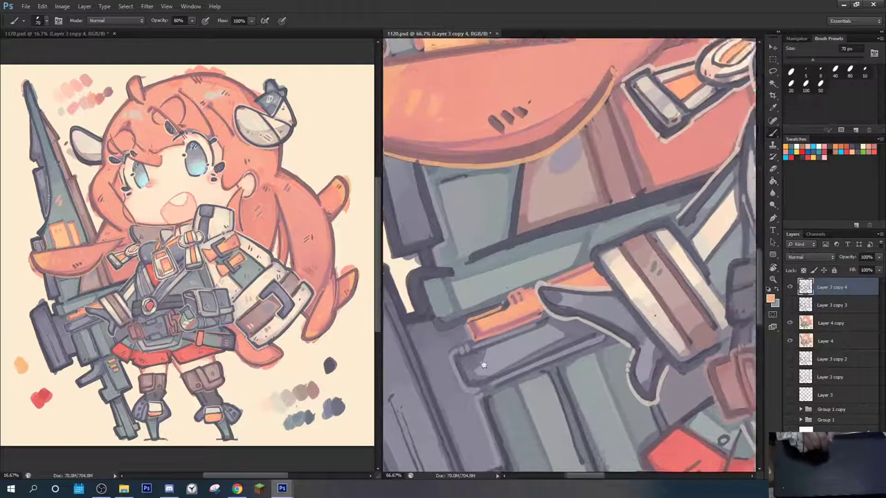
Sample nearby colours and retouch the outline corner where the rifle's teal block meets the purple body beside the orange strip
scroll(484, 364, "down", 4)
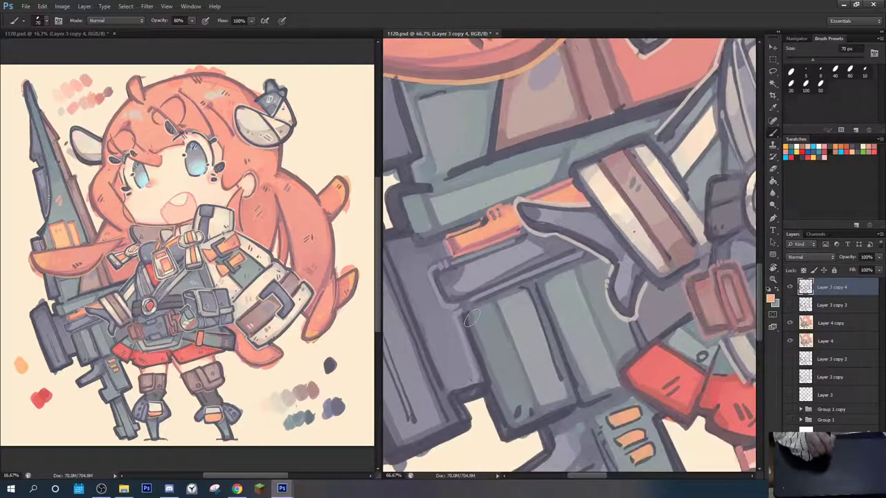
left_click_drag(470, 304, 518, 349)
left_click(460, 274, "alt")
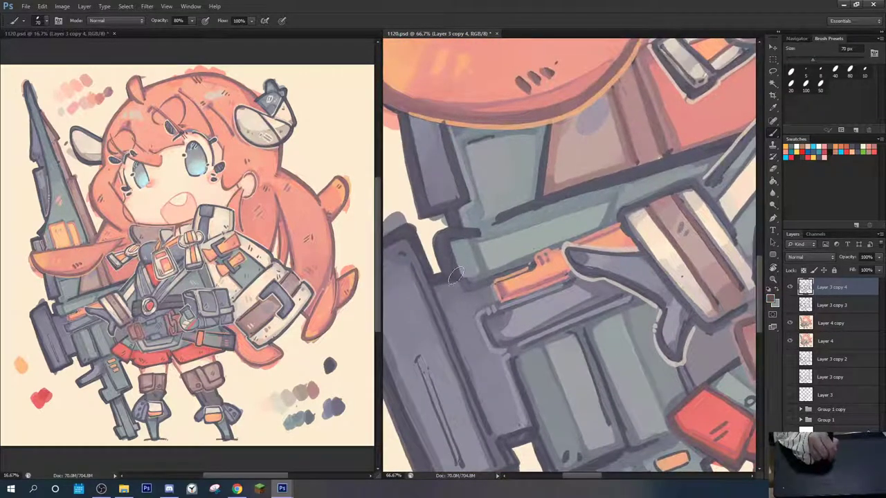
left_click(479, 260, "alt")
mouse_move(462, 280)
left_mouse_down()
mouse_move(453, 287)
mouse_move(459, 293)
left_mouse_up()
Sample dark grey and refine the lines between the rifle's teal and grey panels and along the lower teal section's bottom edge
left_click_drag(496, 358, 458, 275)
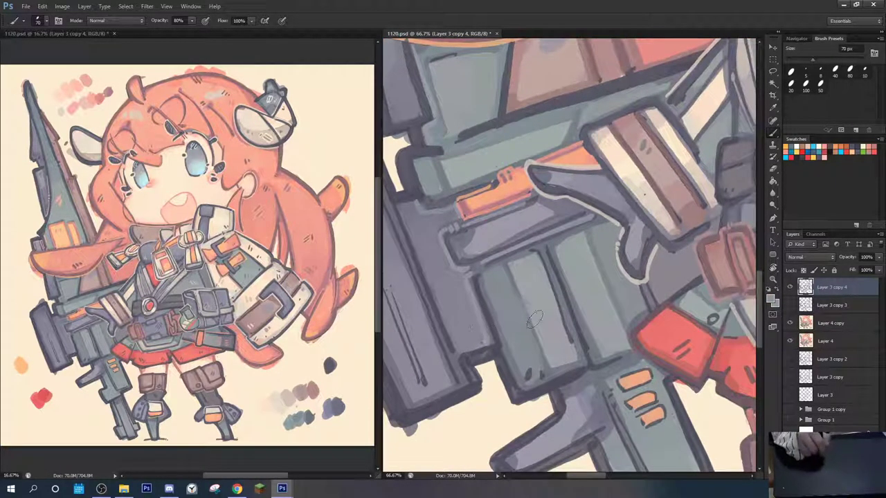
left_click_drag(568, 335, 537, 295)
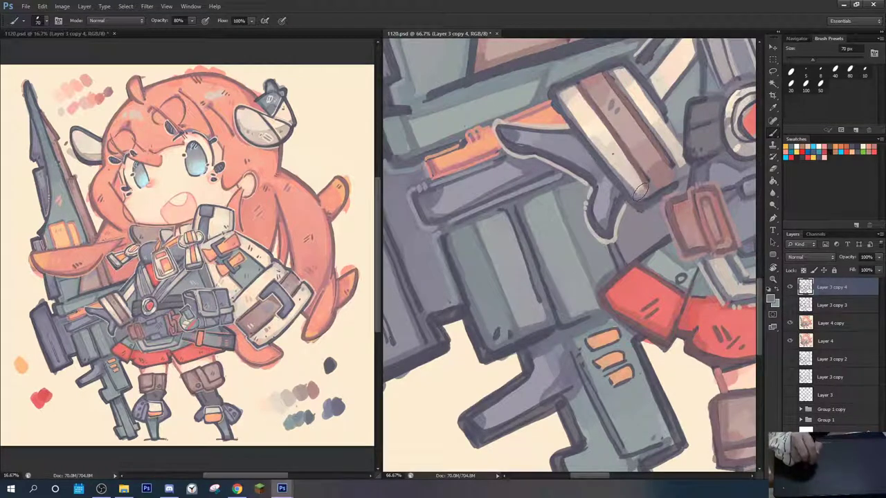
left_click(531, 181, "alt")
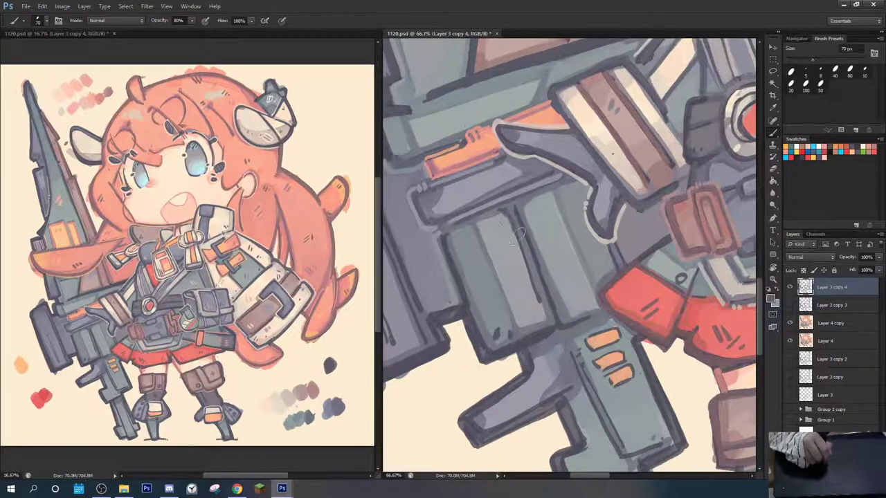
left_click_drag(523, 254, 542, 296)
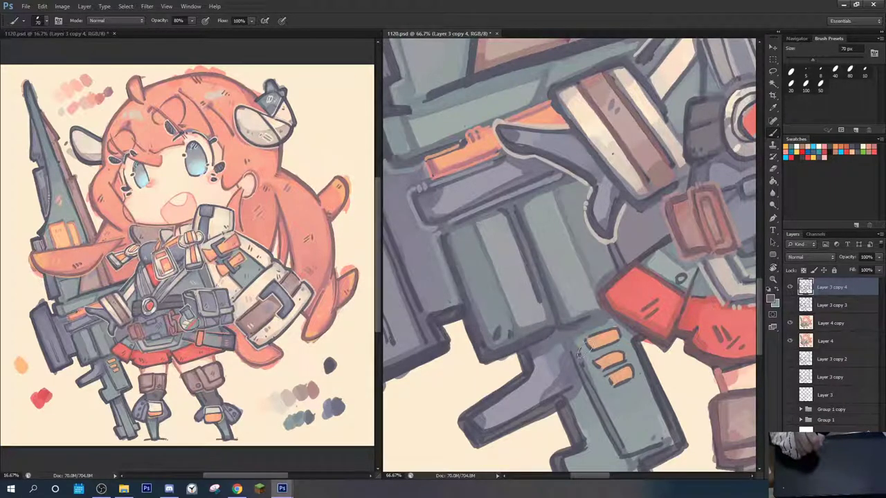
left_click_drag(512, 373, 529, 281)
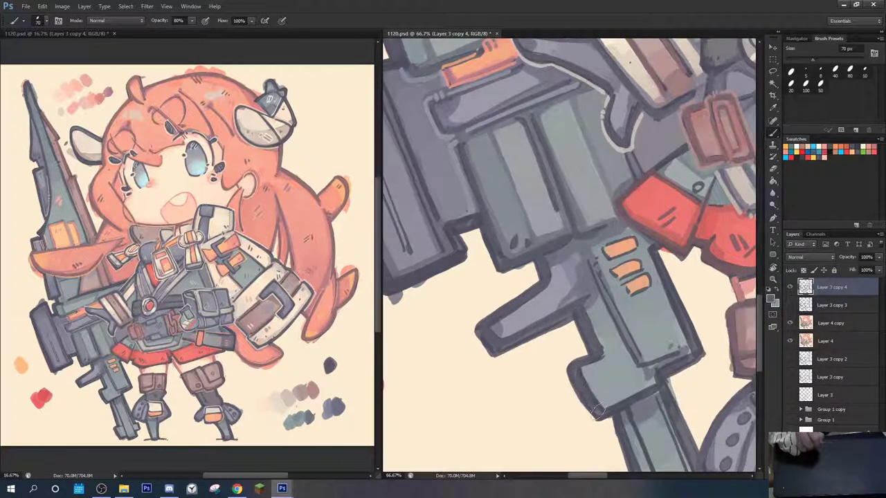
left_click_drag(597, 410, 636, 396)
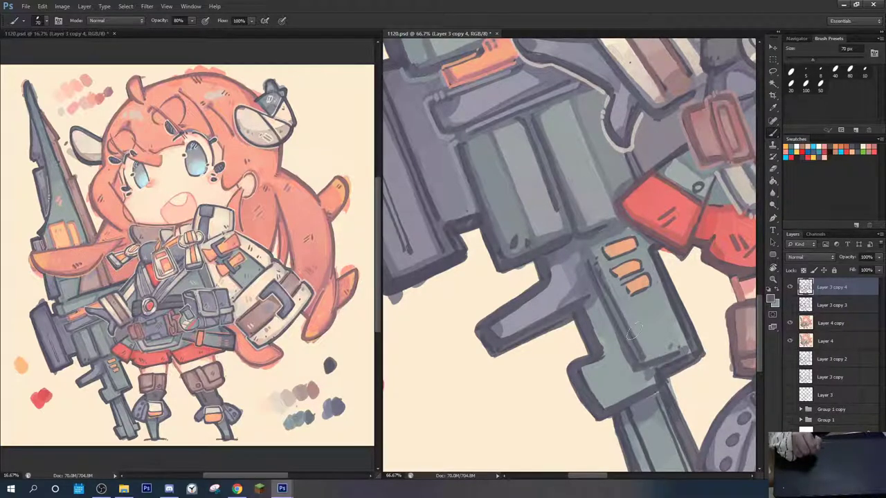
Recolour the outlines of the three orange bars on the rifle's lower teal section in dusky pink, repainting the lowest bar's orange fill
left_click_drag(467, 98, 487, 157)
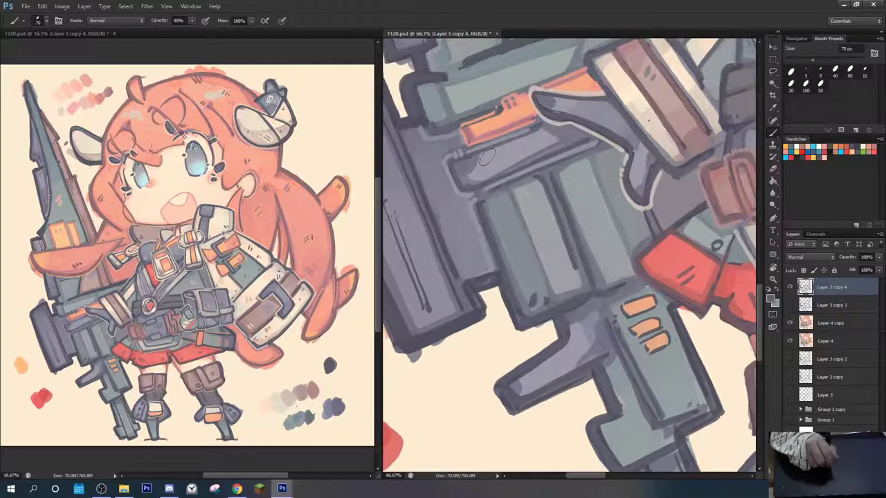
left_click(580, 69, "alt")
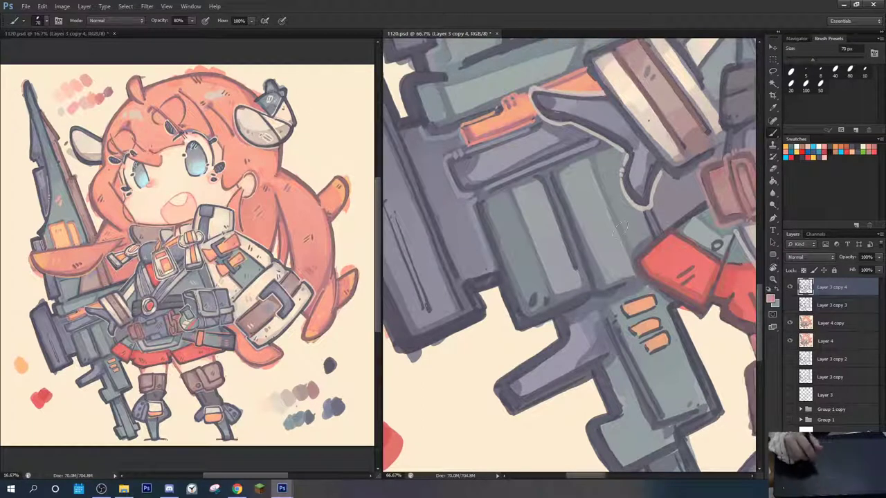
mouse_move(647, 355)
left_mouse_down()
mouse_move(646, 344)
mouse_move(665, 337)
mouse_move(668, 345)
mouse_move(661, 341)
left_mouse_up()
left_click(654, 347, "alt")
left_click_drag(651, 351, 659, 342)
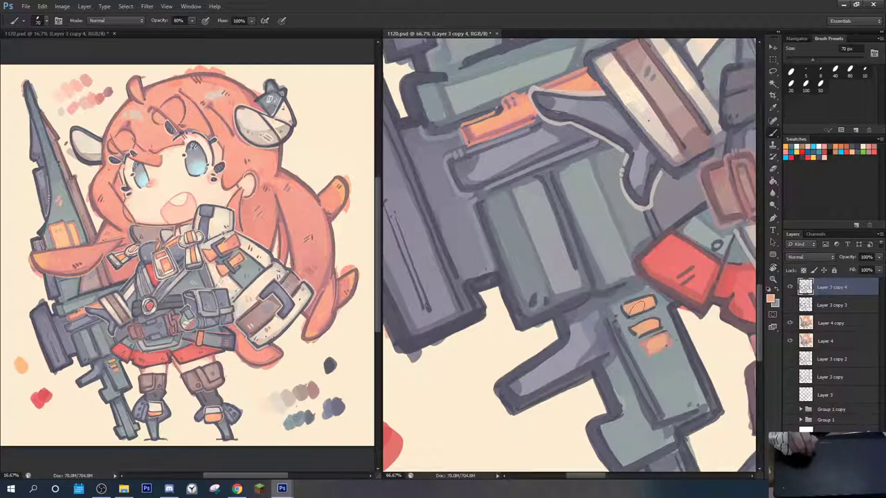
left_click(470, 137, "alt")
left_click_drag(642, 344, 656, 338)
key("ctrl+z")
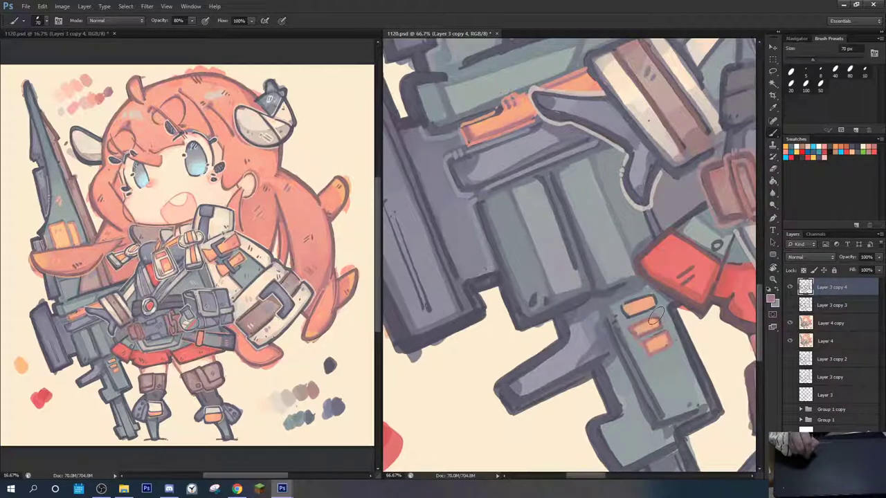
mouse_move(628, 318)
left_mouse_down()
mouse_move(656, 308)
mouse_move(622, 308)
mouse_move(649, 298)
mouse_move(655, 305)
left_mouse_up()
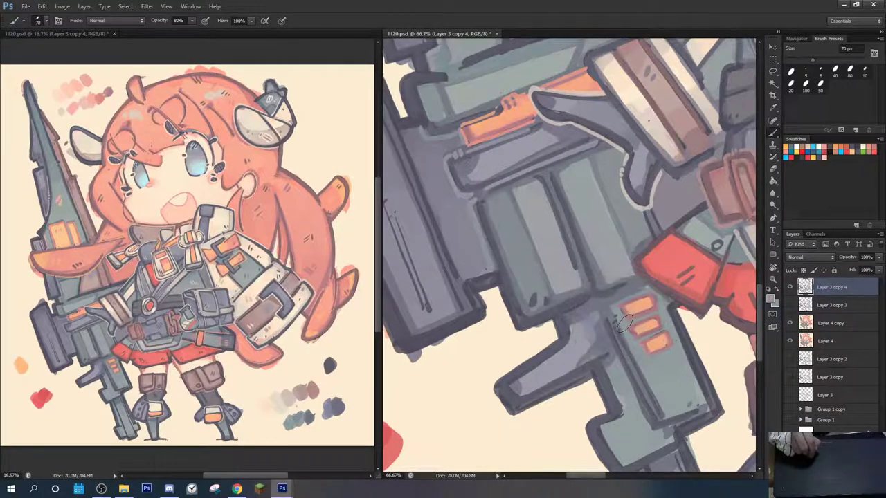
Sample orange, frame the three bars with an orange border, add small orange marks beneath them, and save the file
left_click(631, 305, "alt")
mouse_move(616, 307)
left_mouse_down()
mouse_move(644, 309)
mouse_move(617, 307)
mouse_move(654, 290)
mouse_move(661, 301)
mouse_move(630, 331)
mouse_move(632, 342)
mouse_move(667, 325)
mouse_move(662, 315)
mouse_move(653, 337)
mouse_move(638, 342)
mouse_move(643, 358)
mouse_move(671, 337)
mouse_move(674, 366)
left_mouse_up()
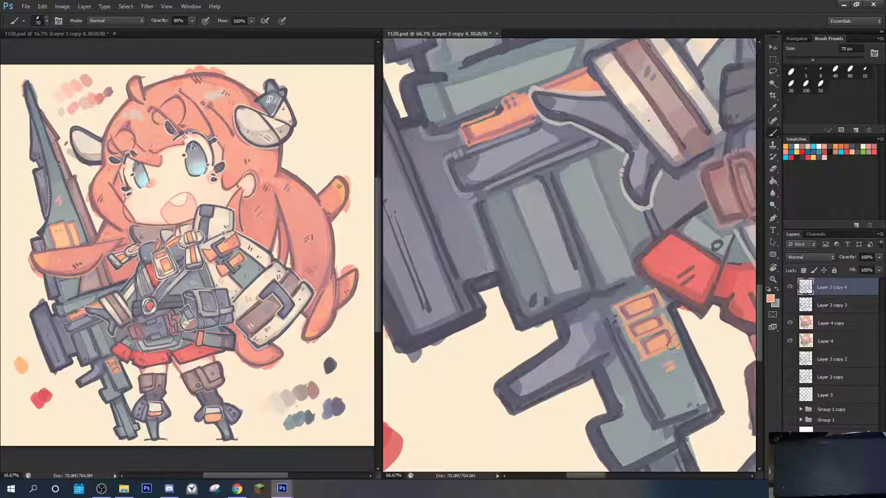
key("ctrl+s")
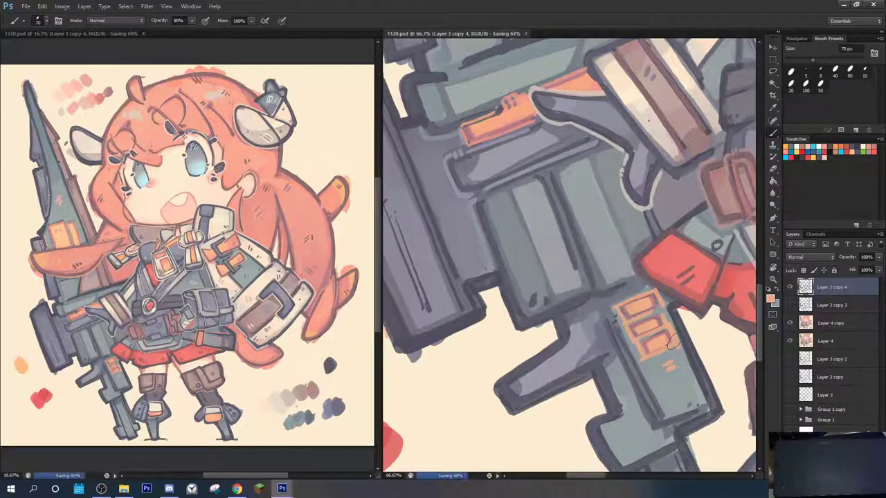
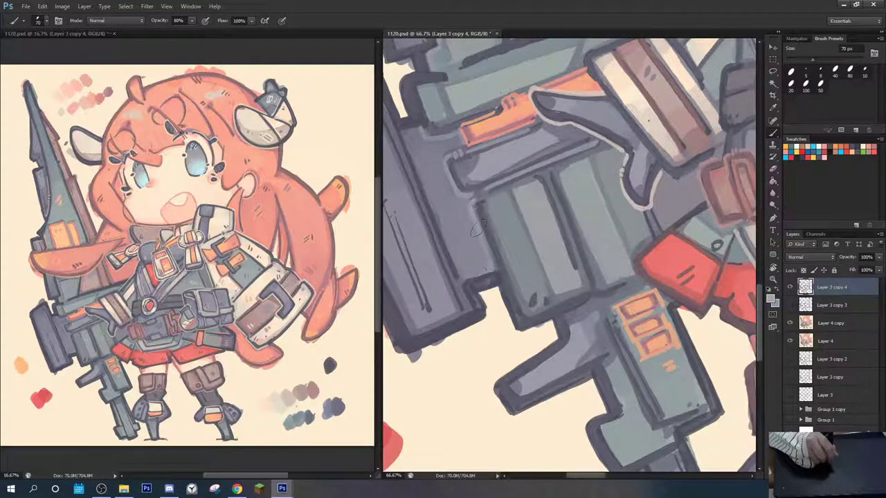
Refine the contour and inner edge lines along both sides of the rifle's narrow end section beside the boot
left_click_drag(598, 339, 561, 277)
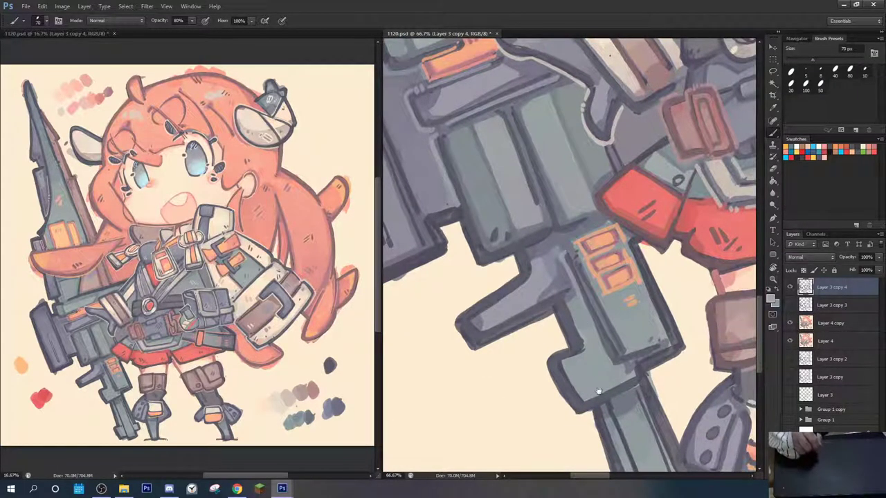
left_click_drag(598, 391, 537, 266)
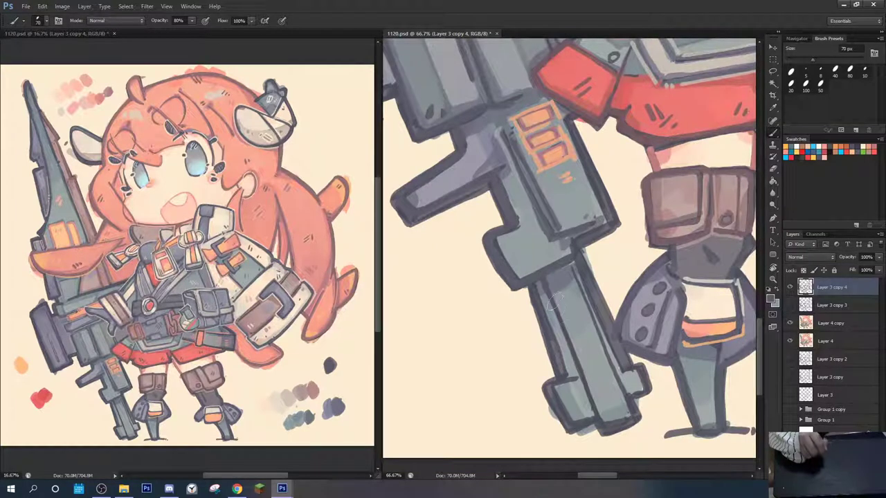
mouse_move(553, 299)
left_mouse_down()
mouse_move(595, 419)
mouse_move(622, 413)
left_mouse_up()
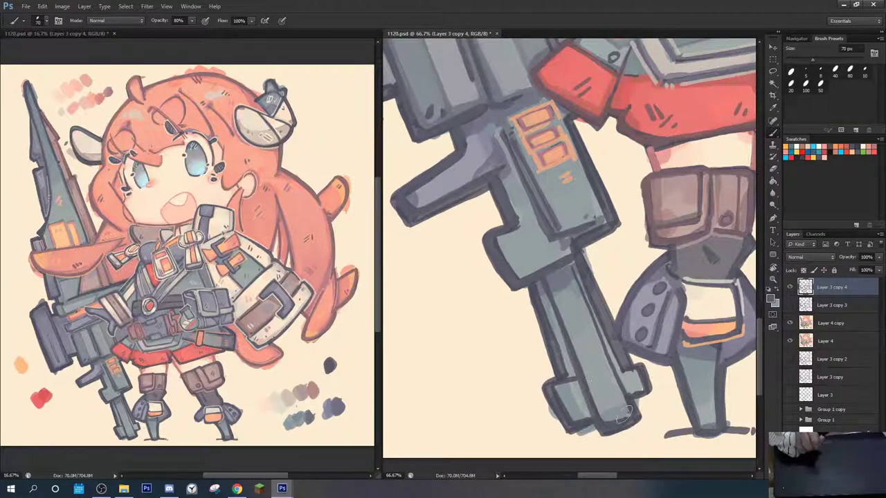
left_click_drag(572, 266, 612, 360)
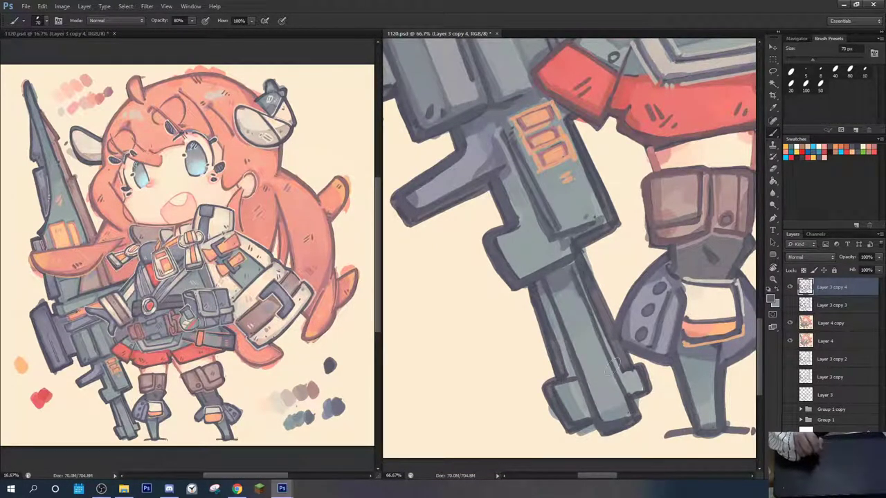
left_click(530, 281, "alt")
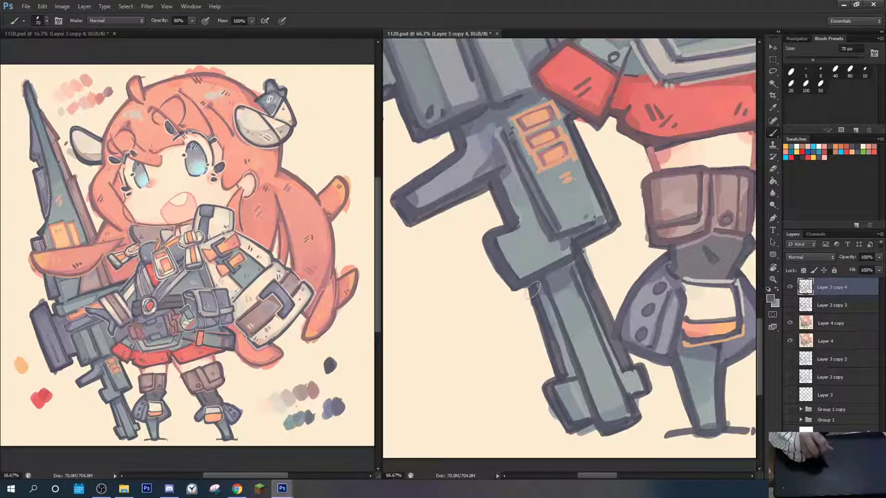
mouse_move(565, 374)
left_mouse_down()
mouse_move(551, 392)
mouse_move(570, 428)
mouse_move(588, 420)
left_mouse_up()
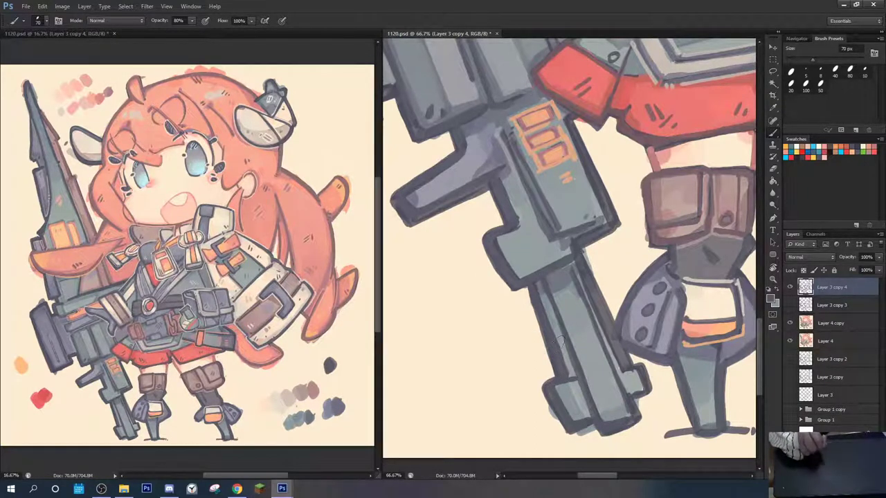
left_click_drag(553, 324, 568, 359)
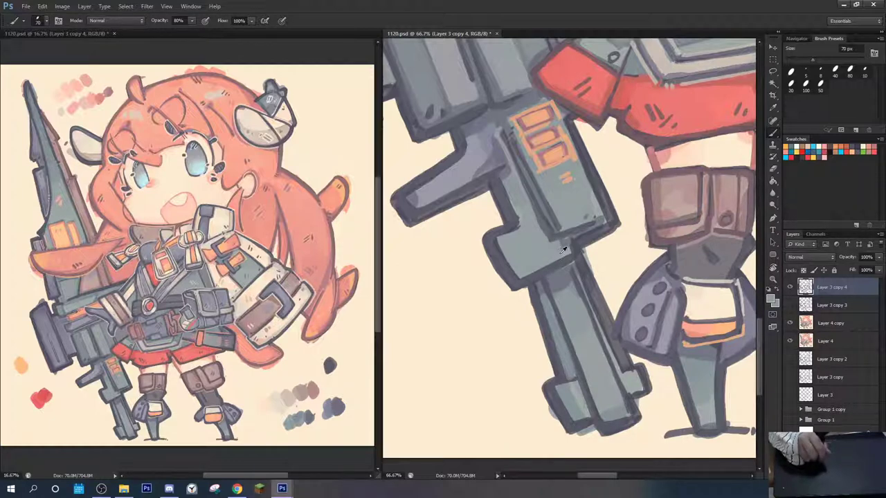
Paint dark details on the rifle's large purple block: an upper corner mark, one solid long groove and small spots above it
mouse_move(553, 262)
left_mouse_down()
mouse_move(627, 337)
mouse_move(634, 361)
left_mouse_up()
left_click(467, 133, "alt")
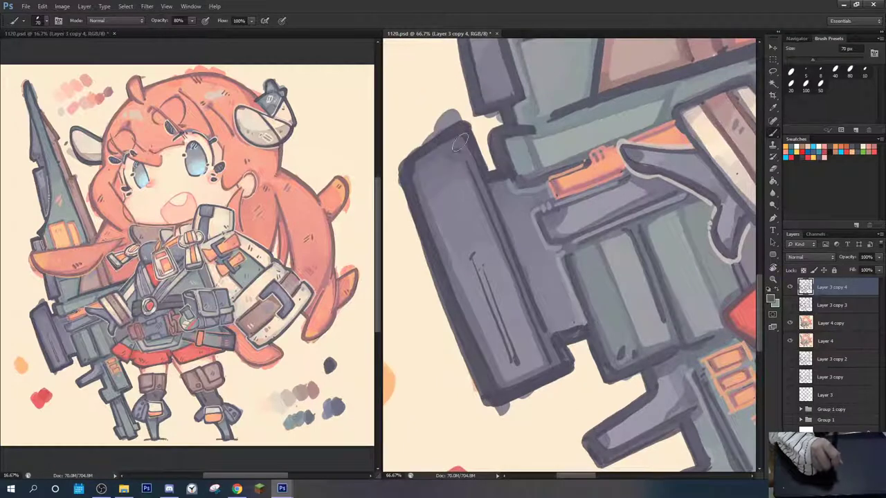
left_click(456, 150)
left_click_drag(466, 161, 539, 345)
key("ctrl+z")
mouse_move(481, 201)
left_mouse_down()
mouse_move(512, 271)
mouse_move(485, 279)
mouse_move(517, 365)
left_mouse_up()
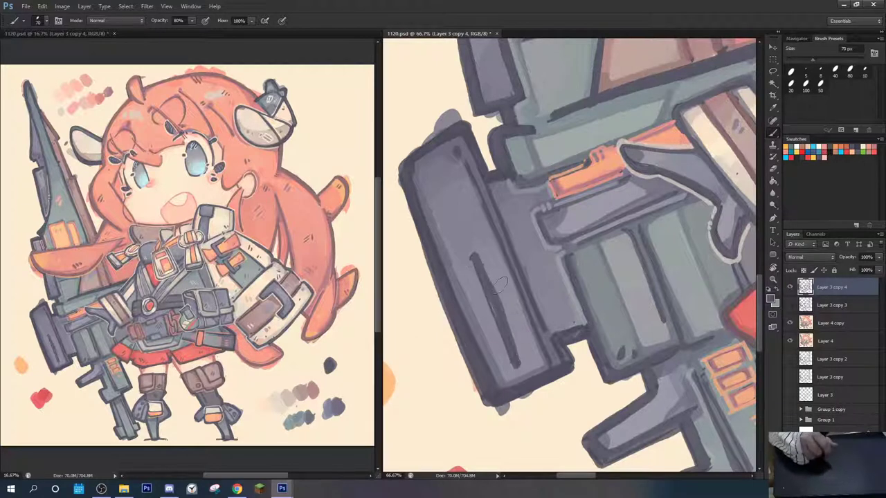
left_click_drag(458, 239, 470, 236)
left_click_drag(456, 230, 463, 227)
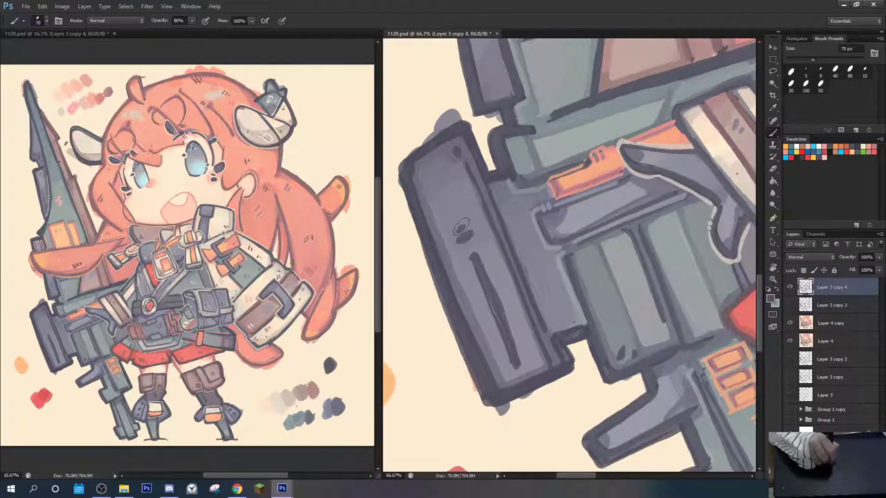
left_click(454, 219)
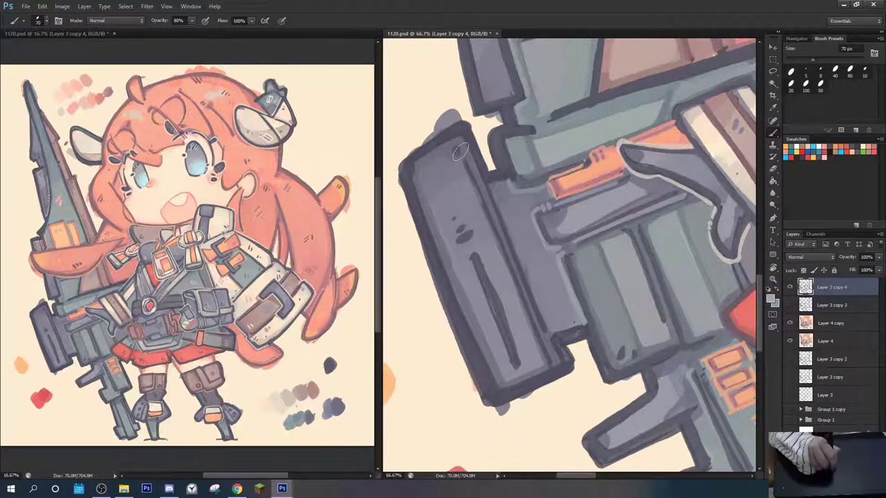
Add light grey accents around the purple block's dark details, plus short hatch marks there and on the small purple block beneath the hair
left_click_drag(454, 147, 462, 150)
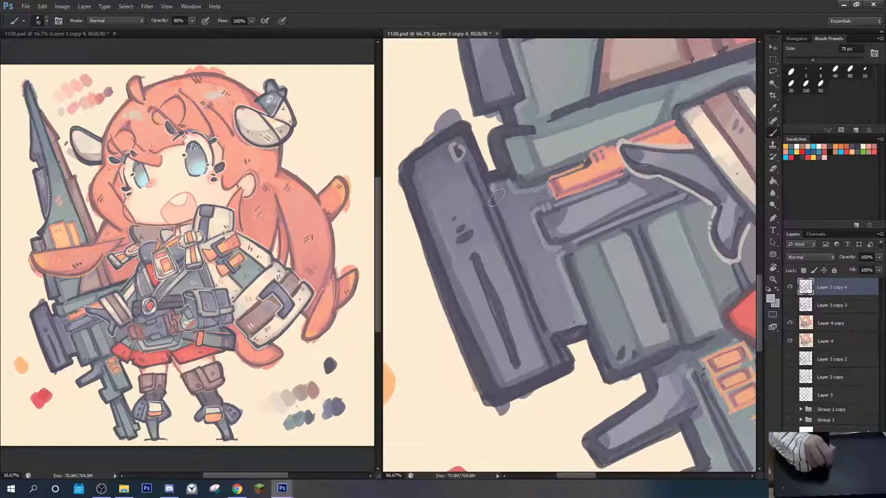
mouse_move(429, 182)
left_mouse_down()
mouse_move(442, 175)
mouse_move(444, 184)
left_mouse_up()
left_click(449, 188)
mouse_move(460, 232)
left_mouse_down()
mouse_move(475, 236)
mouse_move(468, 254)
mouse_move(479, 301)
mouse_move(512, 363)
left_mouse_up()
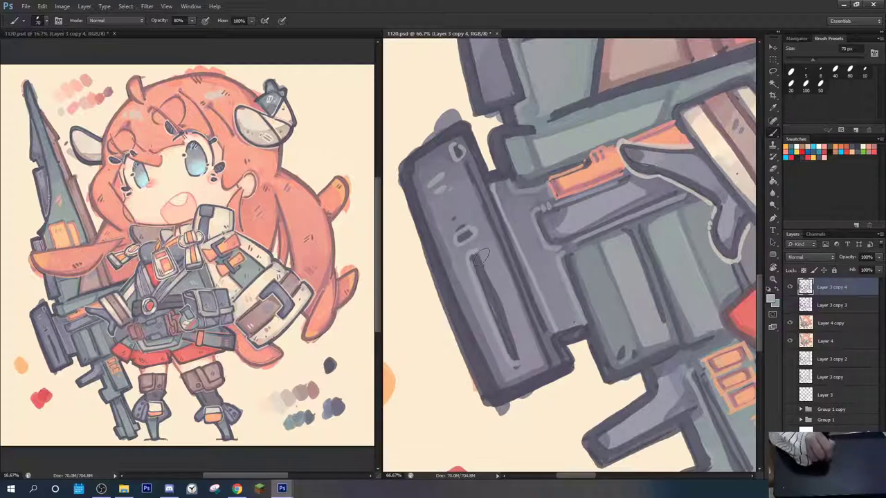
left_click_drag(525, 206, 485, 470)
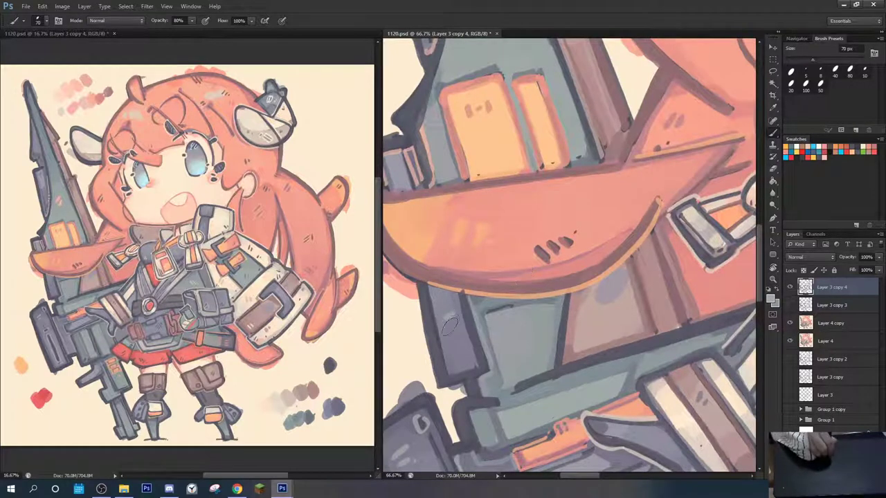
left_click_drag(450, 325, 461, 353)
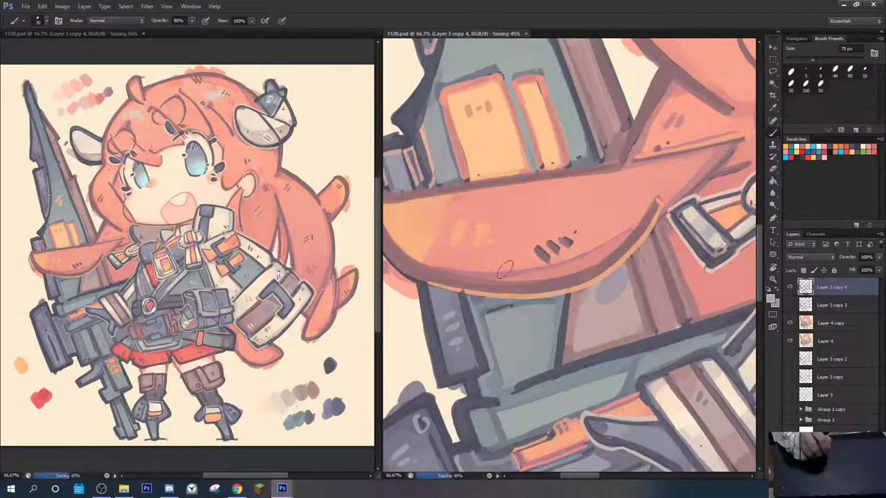
Sample the light pink and paint an accent line along the inner edge of the outline around the hair lock beside the cheek
key("r")
mouse_move(531, 209)
left_mouse_down()
mouse_move(558, 129)
mouse_move(474, 235)
left_mouse_up()
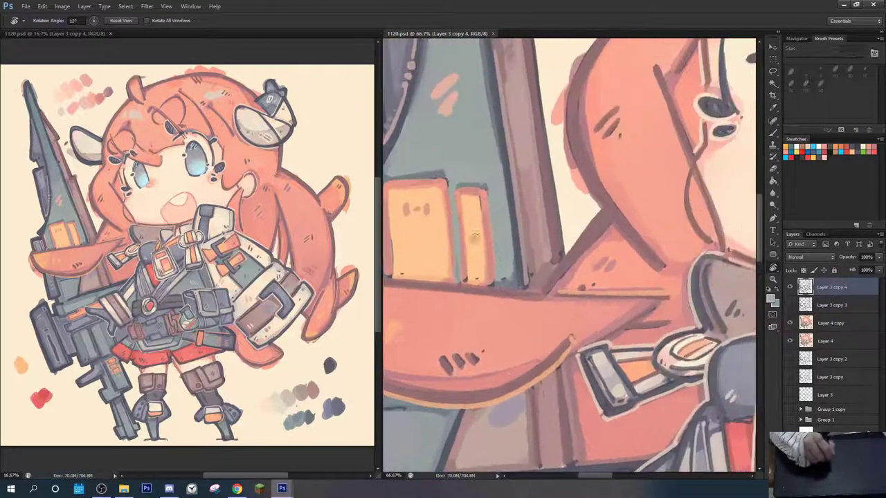
mouse_move(472, 178)
left_mouse_down()
mouse_move(481, 169)
mouse_move(436, 206)
left_mouse_up()
key("b")
left_click(571, 113, "alt")
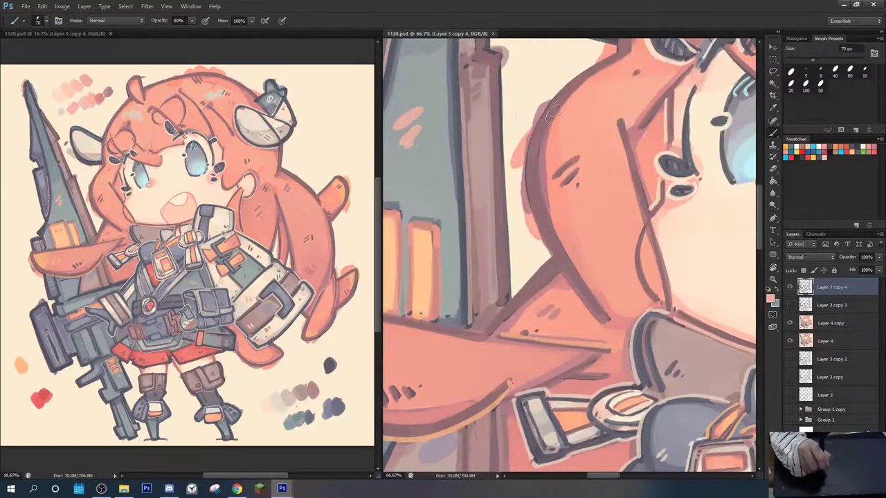
mouse_move(555, 103)
left_mouse_down()
mouse_move(536, 201)
mouse_move(560, 269)
left_mouse_up()
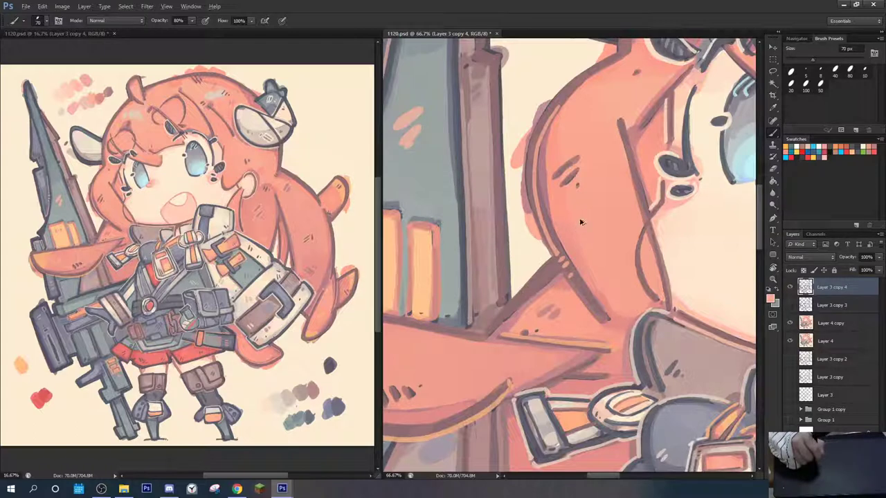
key("ctrl+alt+z")
key("ctrl+alt+z")
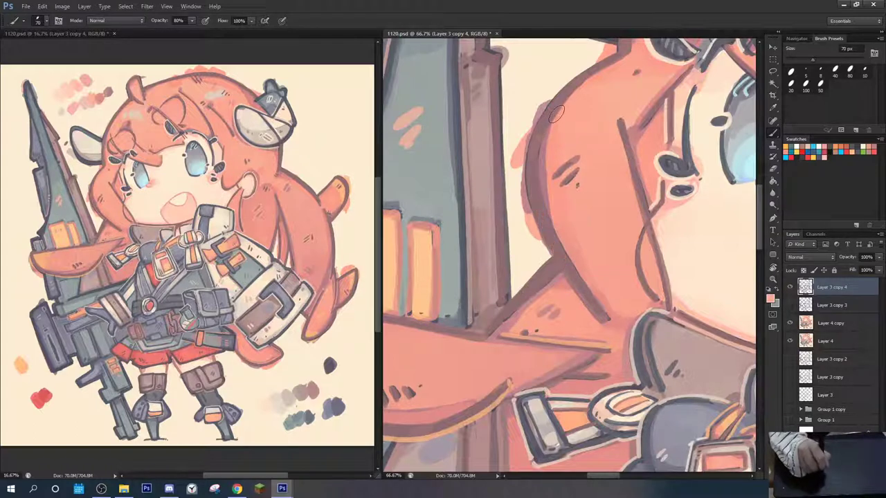
mouse_move(562, 107)
left_mouse_down()
mouse_move(540, 153)
mouse_move(539, 188)
mouse_move(591, 309)
left_mouse_up()
key("ctrl+alt+z")
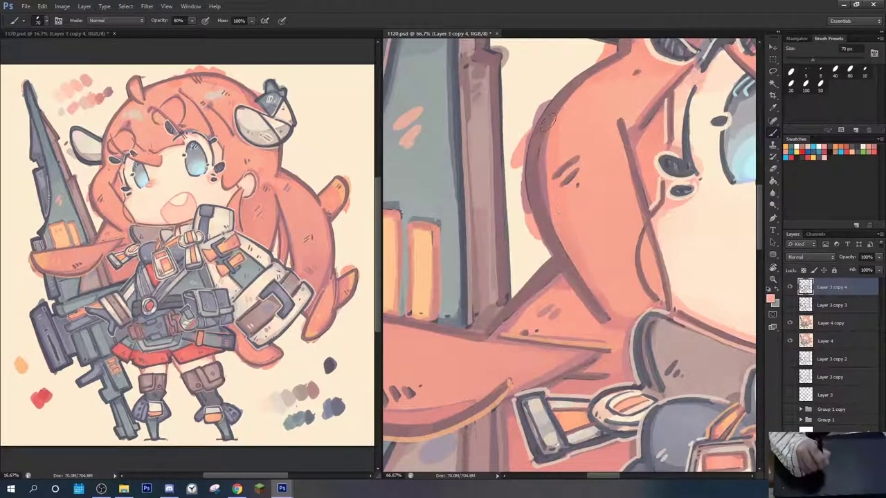
mouse_move(546, 121)
left_mouse_down()
mouse_move(540, 154)
mouse_move(545, 202)
mouse_move(599, 313)
left_mouse_up()
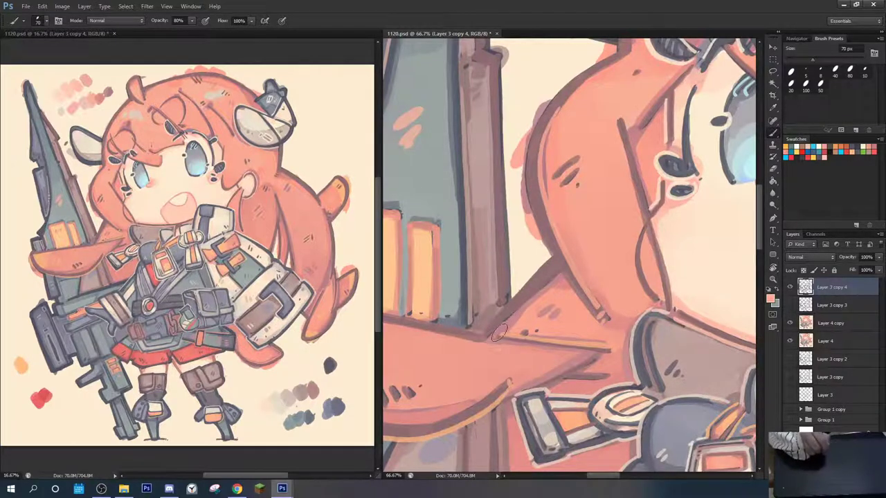
left_click_drag(495, 333, 556, 274)
key("ctrl+z")
left_click_drag(497, 335, 560, 264)
key("ctrl+z")
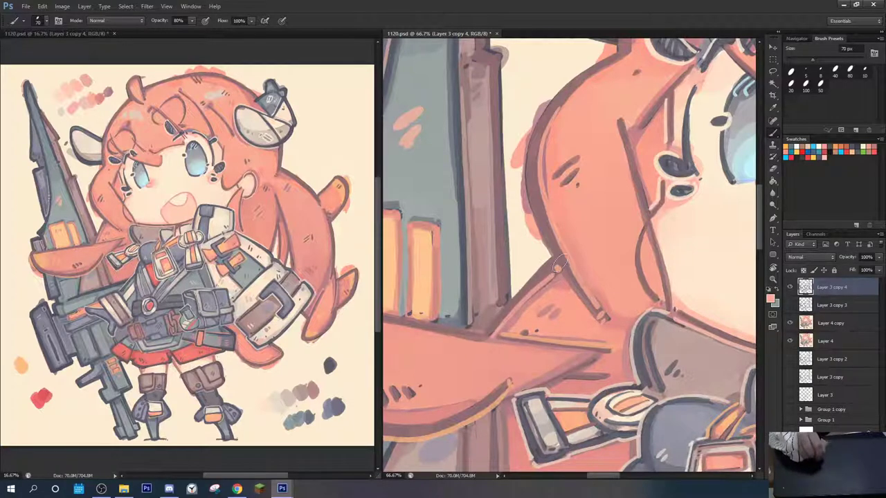
key("r")
left_click_drag(655, 204, 663, 211)
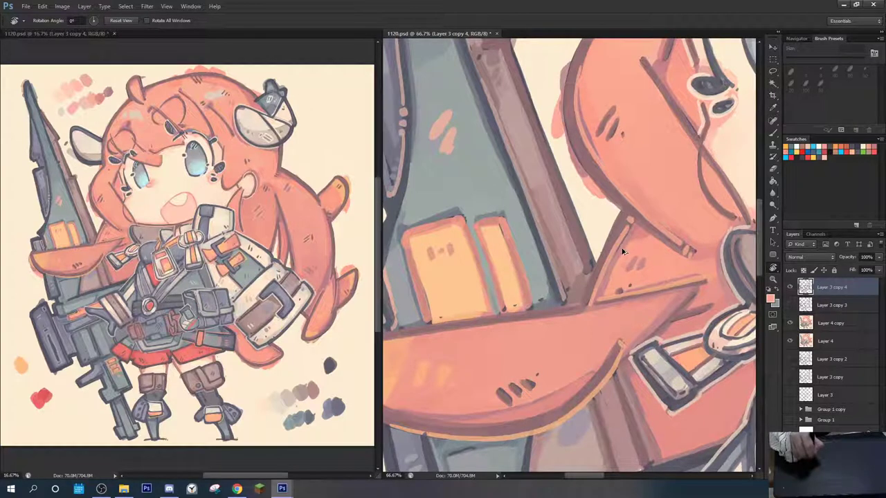
key("b")
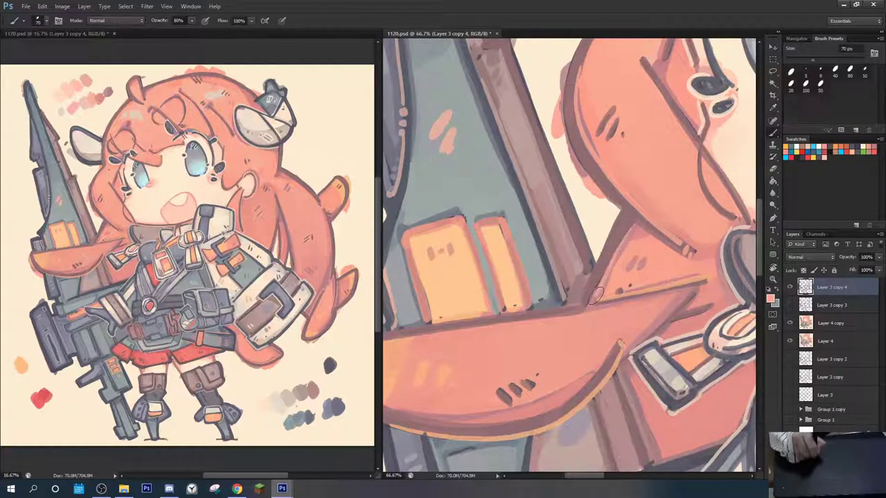
Paint a light orange accent line along the upper contour of the orange-tipped hair strand crossing the rifle, and save the file
left_click_drag(565, 289, 693, 196)
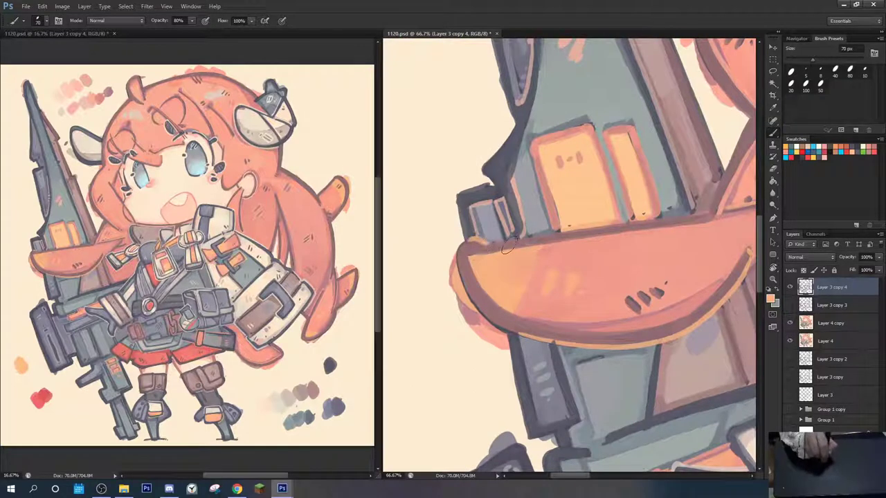
mouse_move(526, 241)
left_mouse_down()
mouse_move(486, 213)
mouse_move(674, 187)
mouse_move(518, 253)
left_mouse_up()
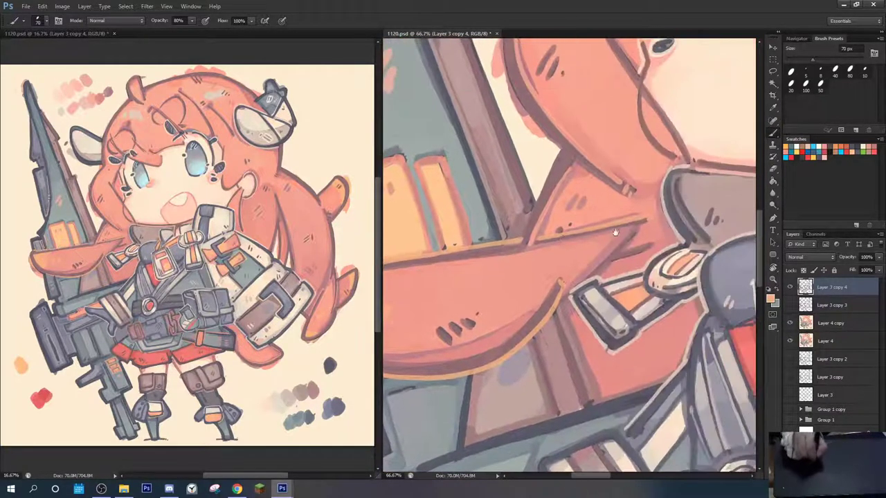
left_click_drag(624, 267, 524, 249)
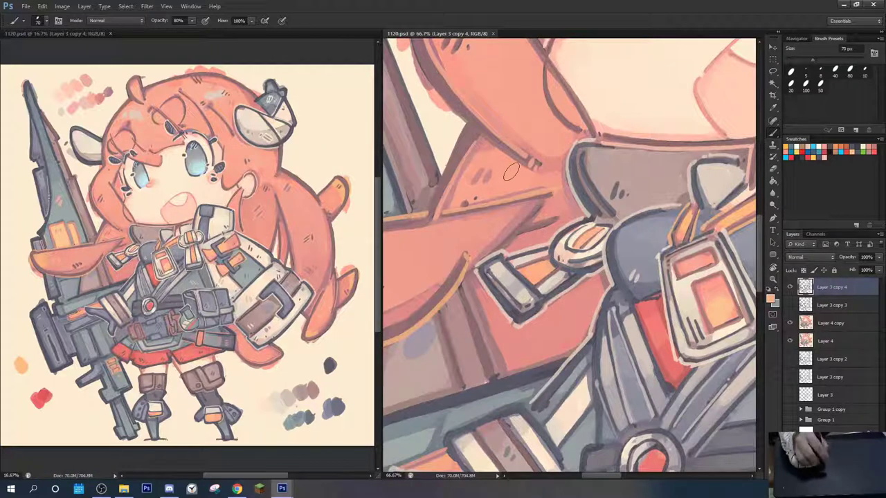
Select the cream background around the figure on Layer 3 copy 4 with the Magic Wand and contract the selection
left_click_drag(559, 271, 705, 329)
key("w")
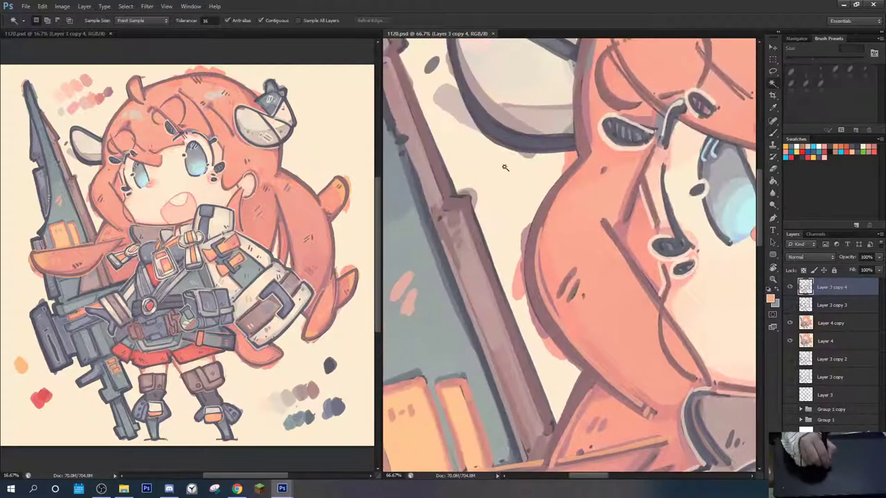
left_click(517, 175)
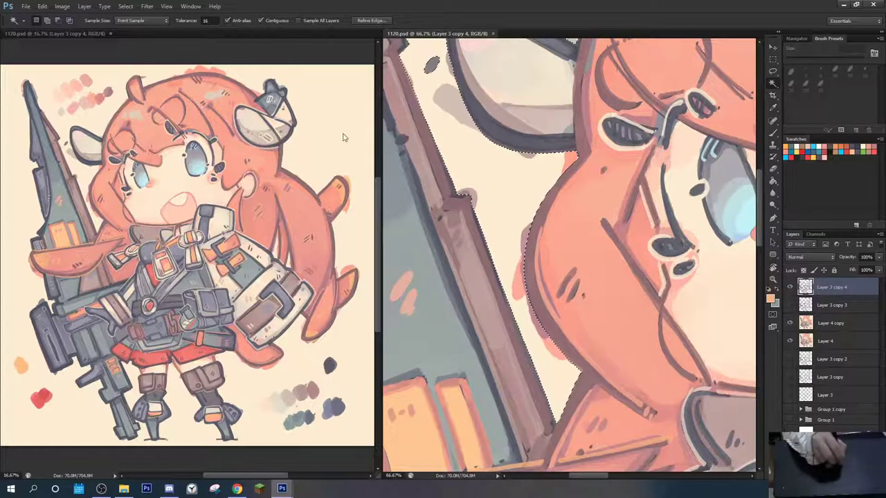
left_click(125, 6)
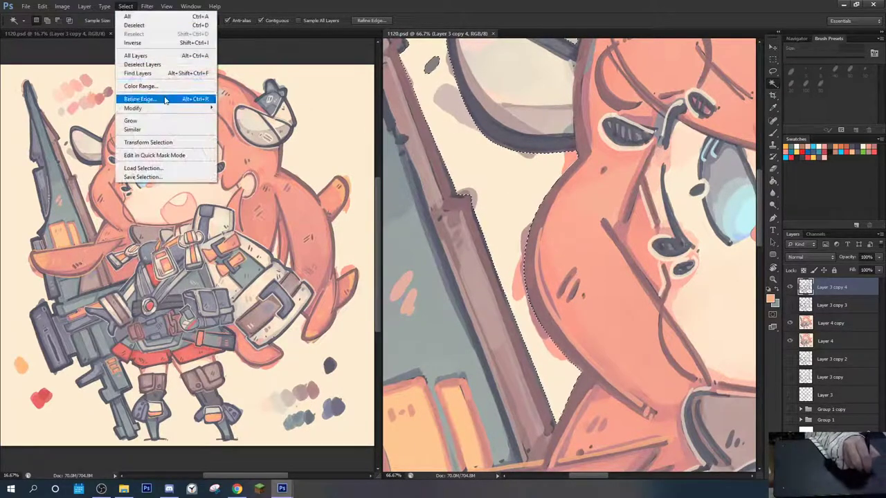
mouse_move(173, 108)
left_click(234, 133)
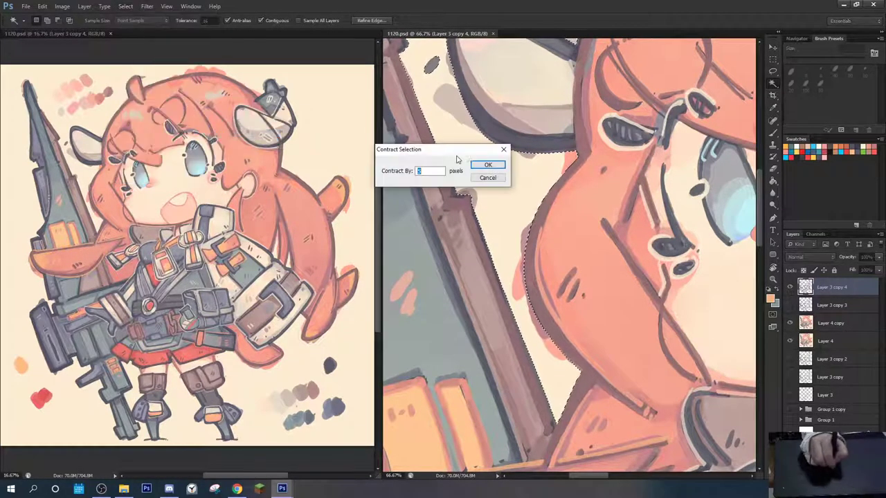
left_click(478, 168)
Duplicate Layer 4 copy without the selected cream background, and hide the original Layer 4 copy and Layer 4
left_click(839, 323)
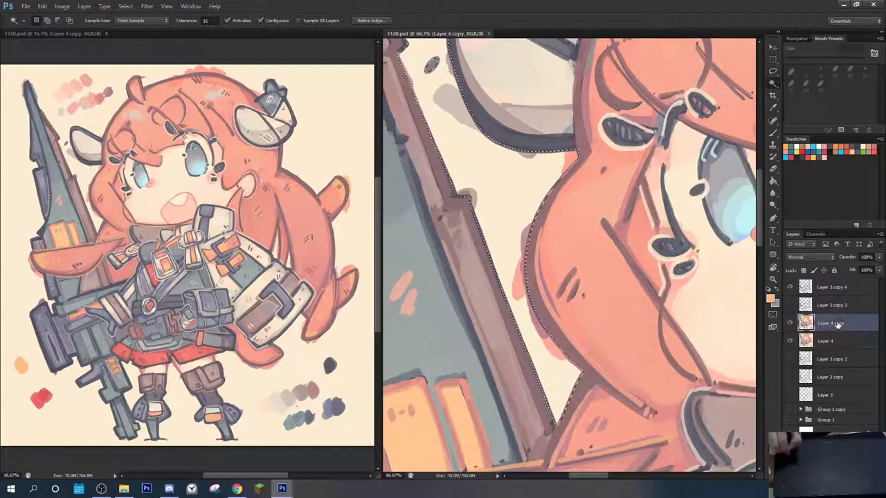
key("ctrl+j")
left_click(790, 342)
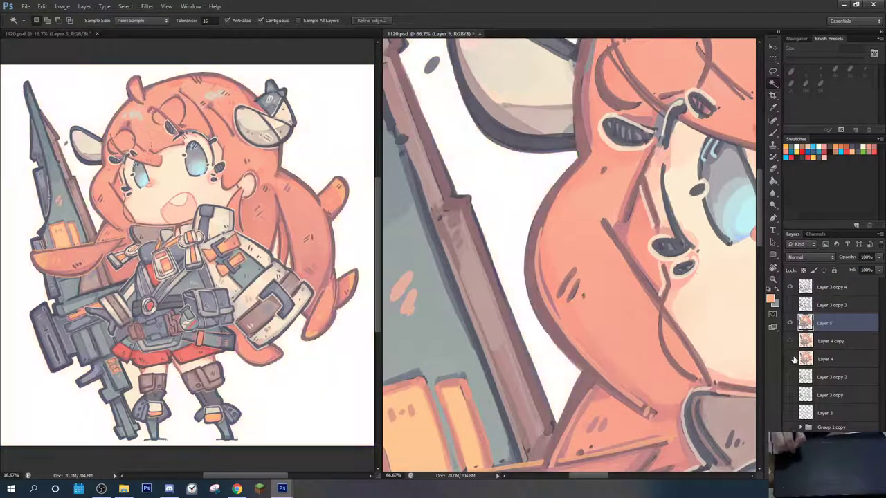
With Layer 3 copy 4 active, select both enclosed background gaps between the long hair strands above the coat sleeve
left_click_drag(517, 183, 568, 344)
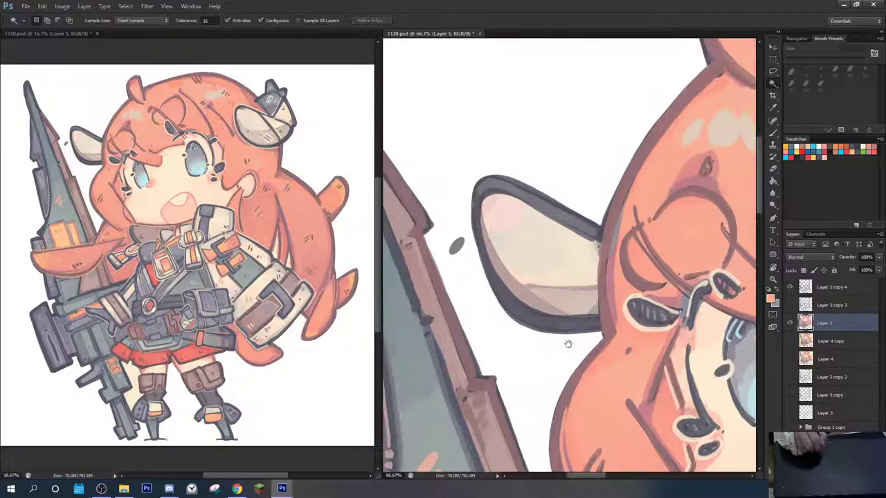
left_click(814, 293)
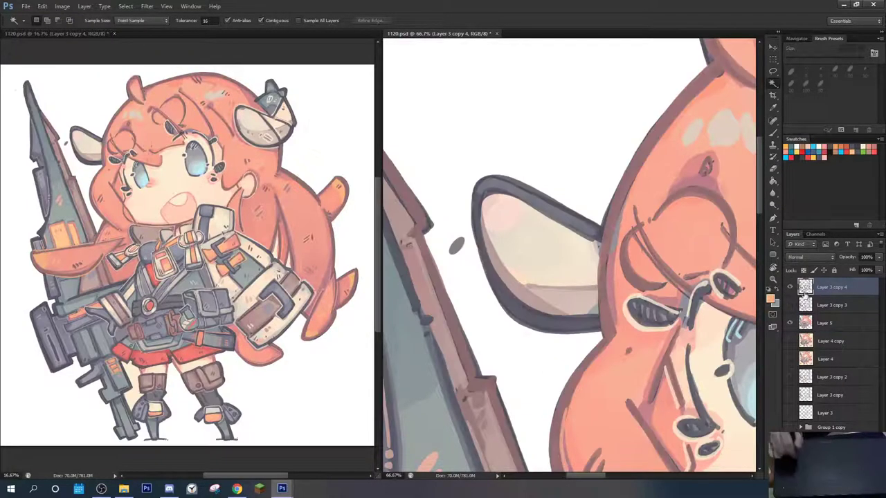
left_click(821, 323, "shift")
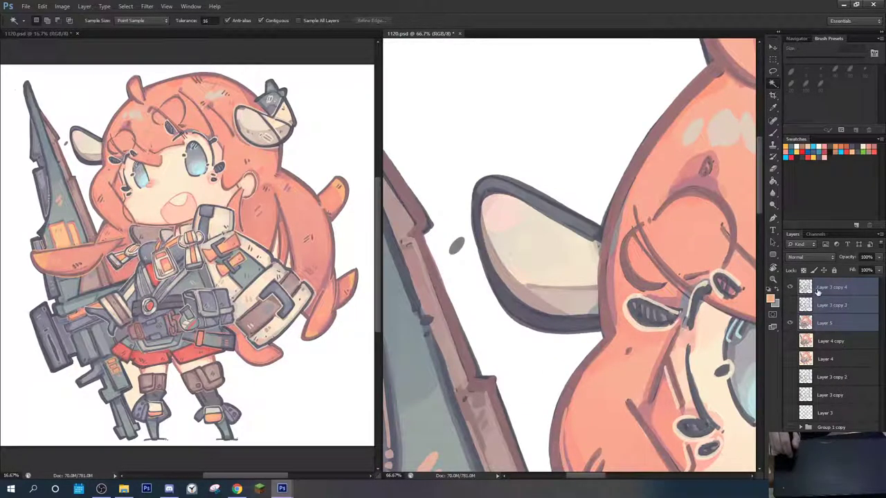
left_click(817, 291)
left_click_drag(743, 303, 403, 253)
left_click_drag(532, 392, 533, 159)
left_click_drag(681, 270, 482, 313)
left_click_drag(674, 365, 572, 276)
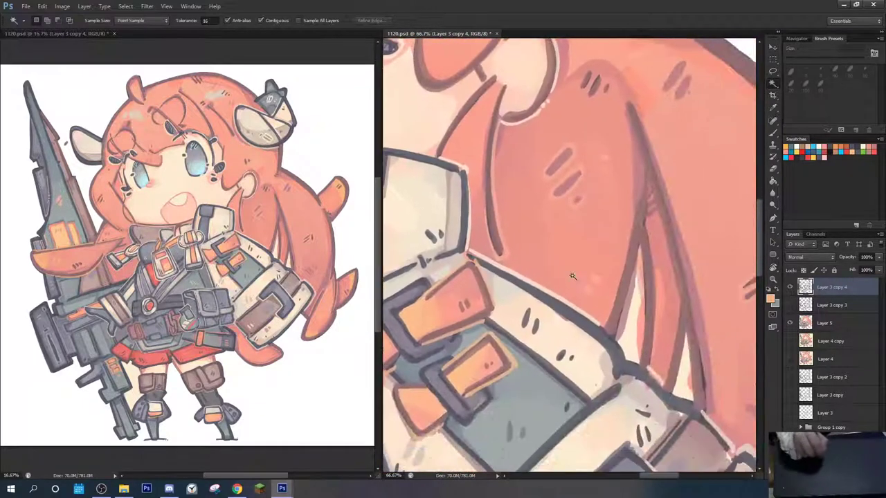
left_click(641, 315)
left_click(688, 372, "shift")
Select the cream background gap enclosed between the rifle's lower section and the neighbouring leg
left_click_drag(685, 379, 632, 281)
left_click_drag(602, 389, 750, 156)
left_click_drag(571, 340, 726, 179)
left_click_drag(583, 316, 735, 189)
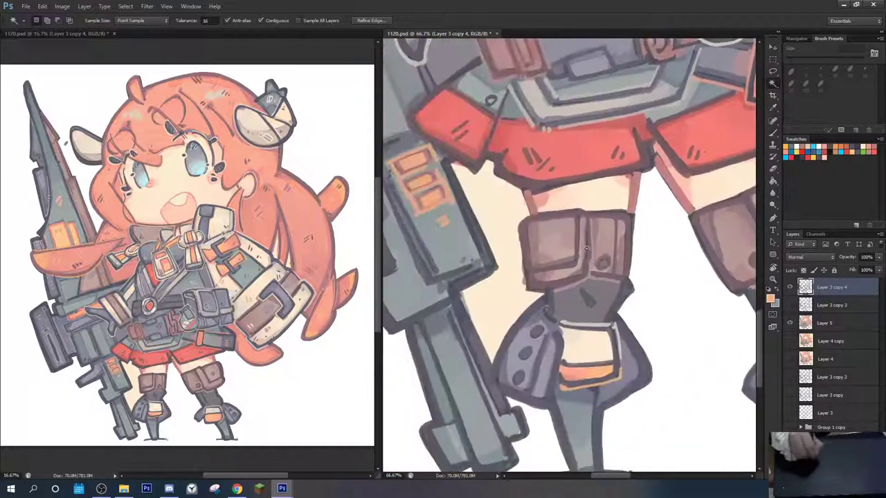
left_click(514, 304)
Expand the gap selection, clear the cream background inside it from Layer 5, and deselect
key("alt+s")
key("m")
key("e")
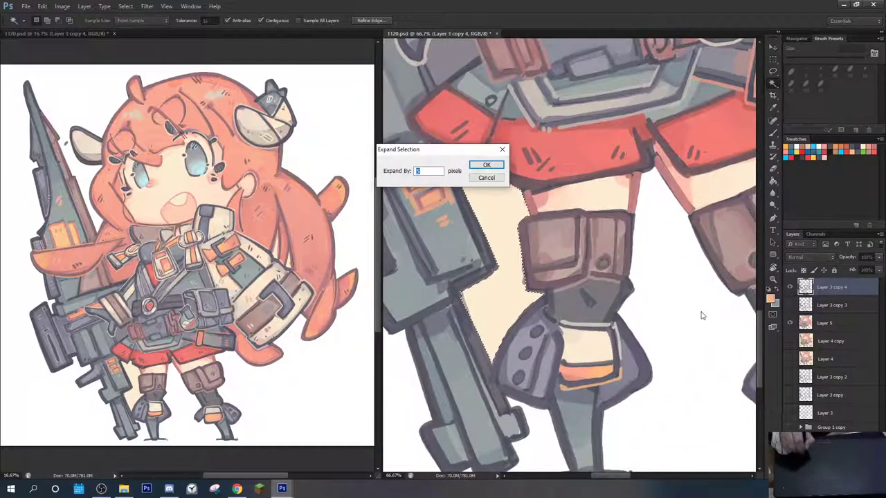
key("Return")
left_click(803, 321)
key("Delete")
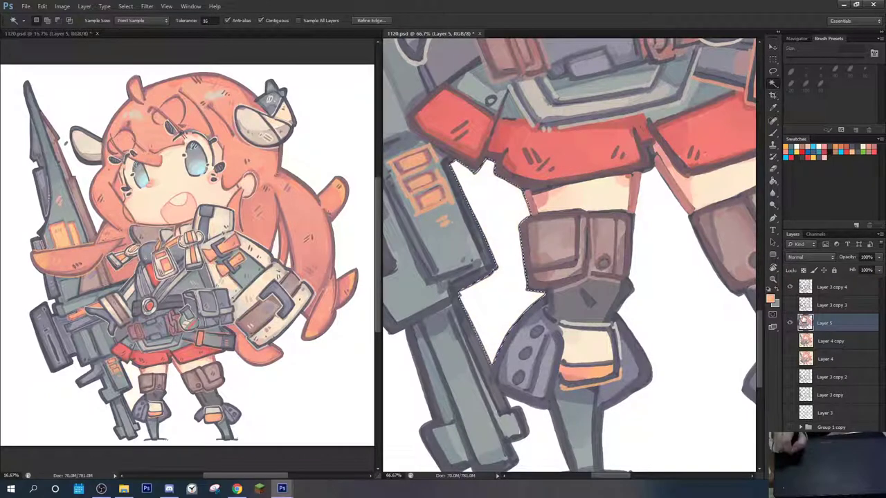
key("ctrl+d")
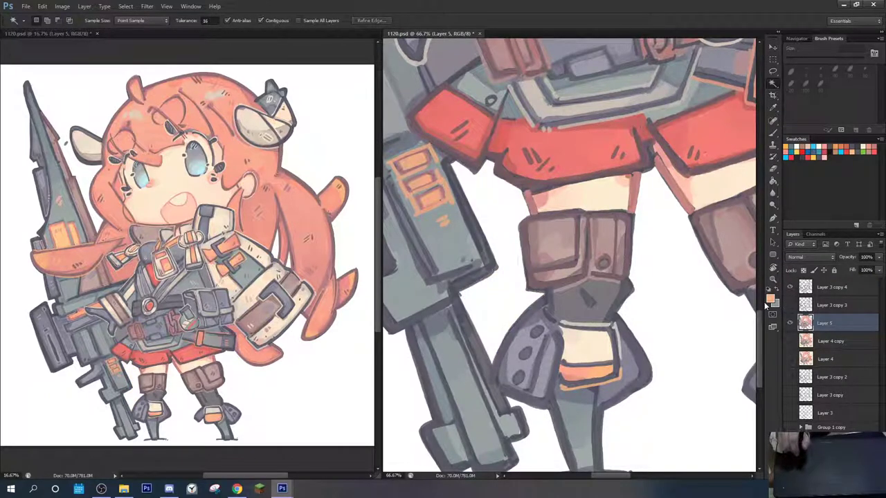
Create a merged copy of Layer 3 copy 4 and Layer 5, hide the originals, and rename the copy as print
left_click(821, 290)
key("ctrl+j")
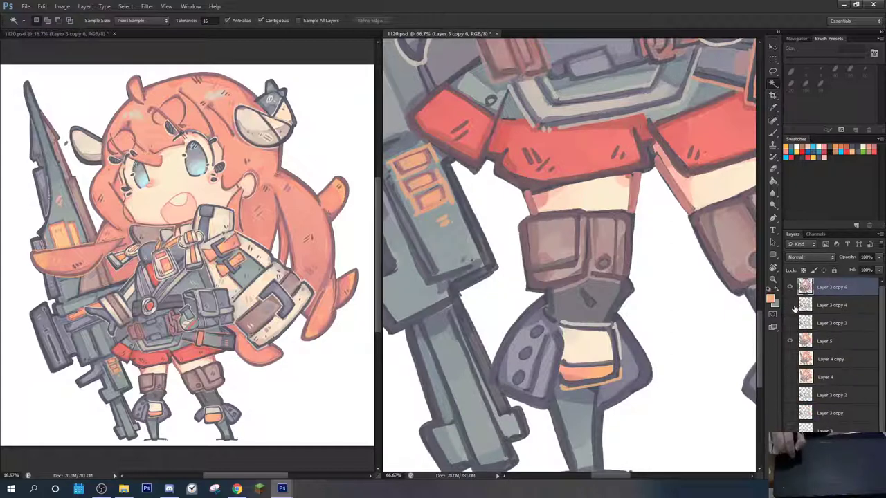
left_click(790, 342)
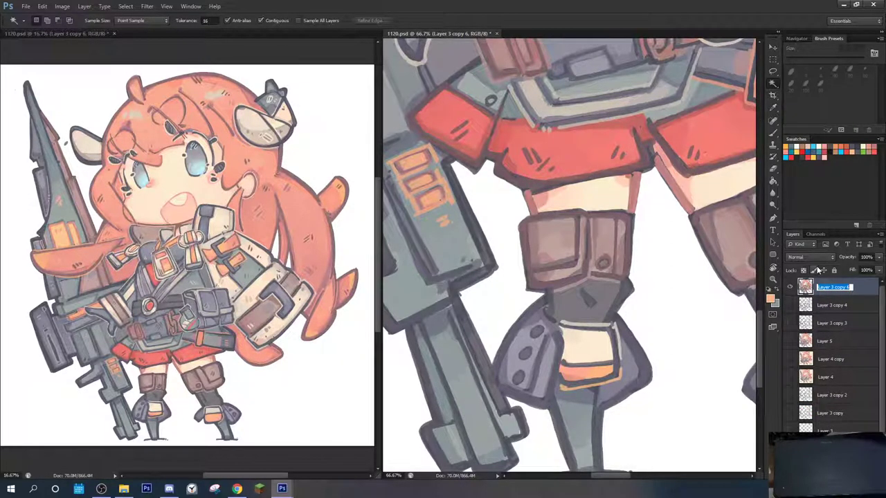
type("print")
key("Return")
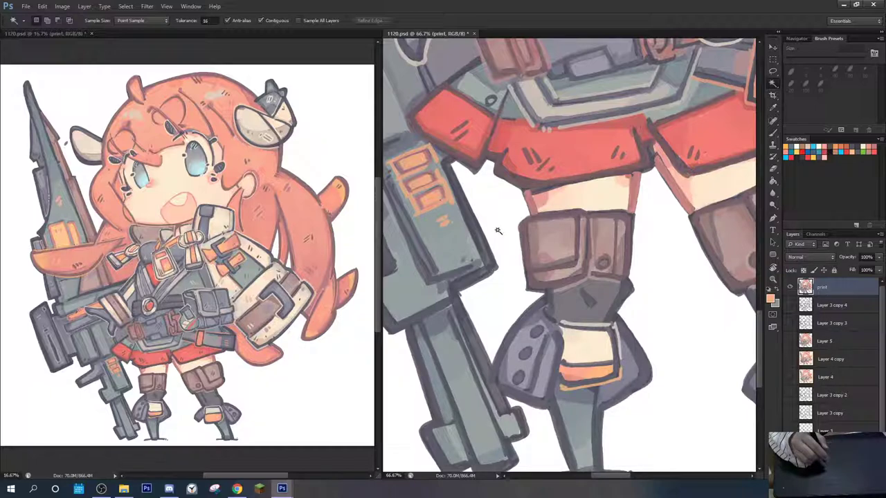
Erase the stray dark mark between the rifle and the horn on the print layer
scroll(497, 230, "down", 5)
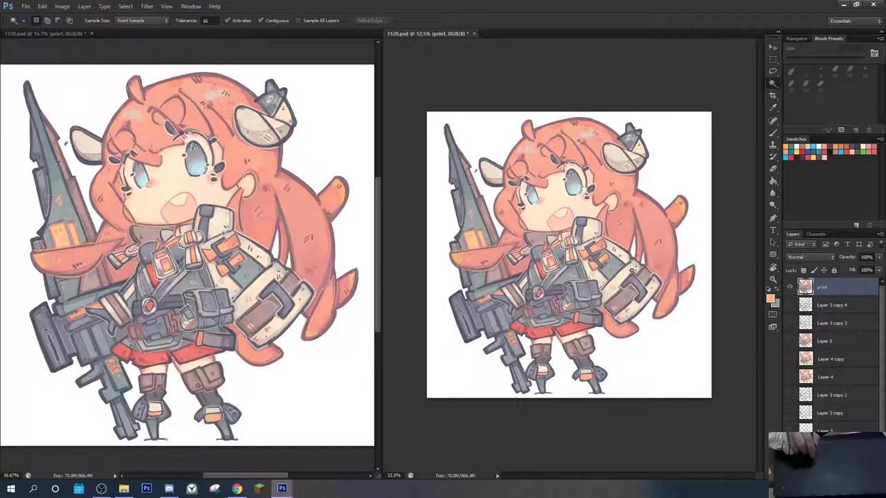
scroll(631, 271, "up", 1)
scroll(632, 275, "up", 2)
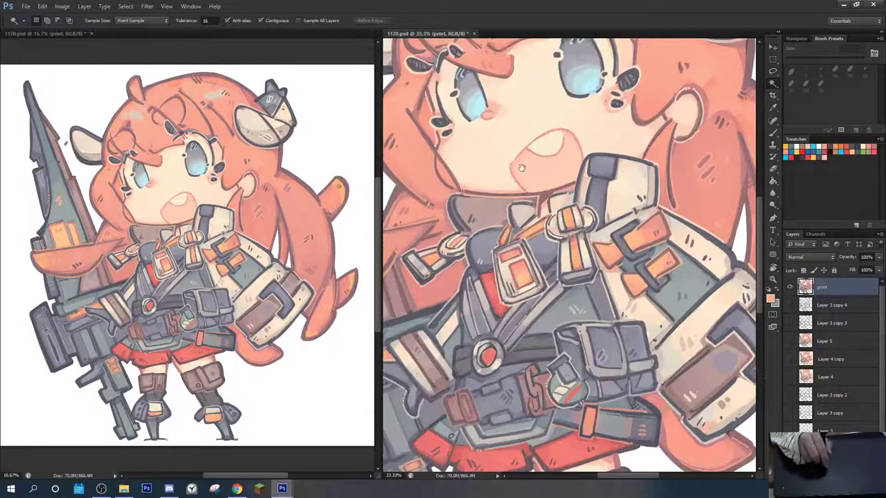
left_click_drag(527, 156, 607, 335)
key("e")
left_click_drag(395, 196, 398, 192)
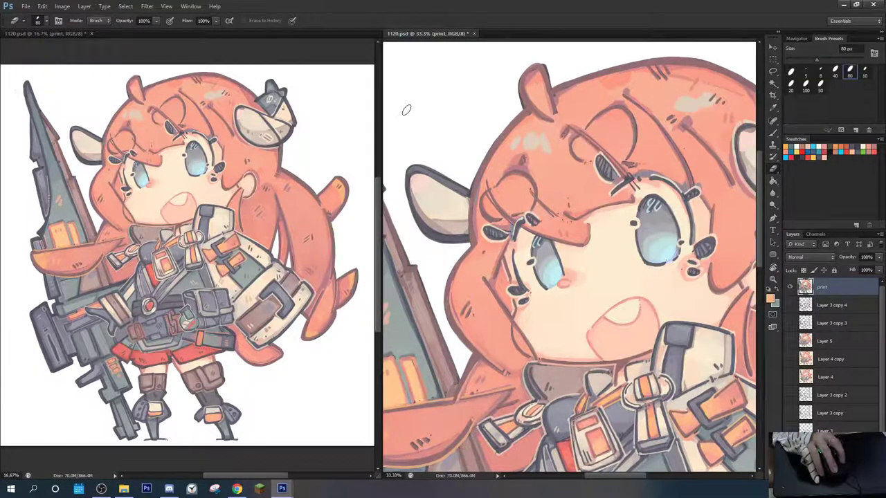
Save 1120.psd, close its second view window, and switch to the other open document
key("ctrl+minus")
key("ctrl+minus")
key("ctrl+minus")
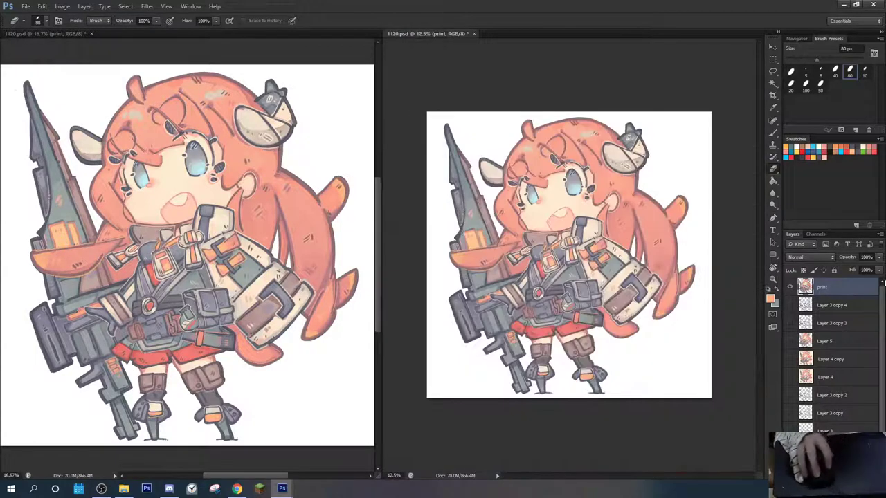
key("ctrl+s")
key("ctrl+w")
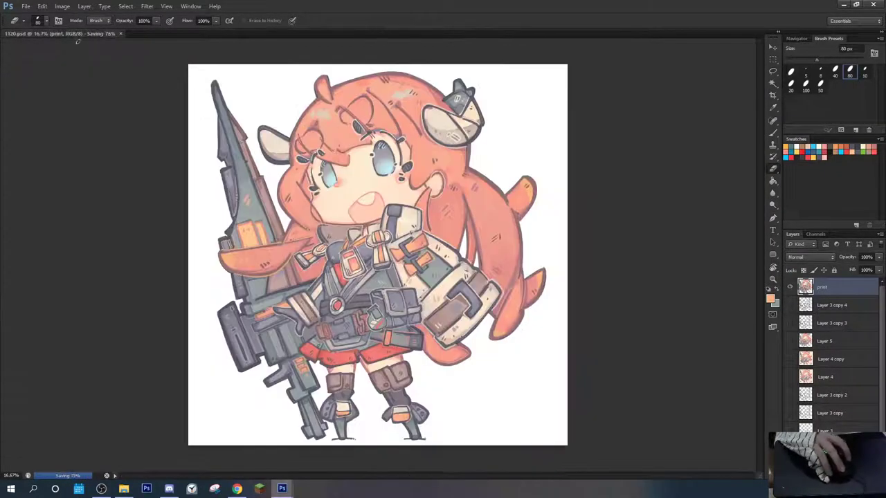
key("ctrl+Tab")
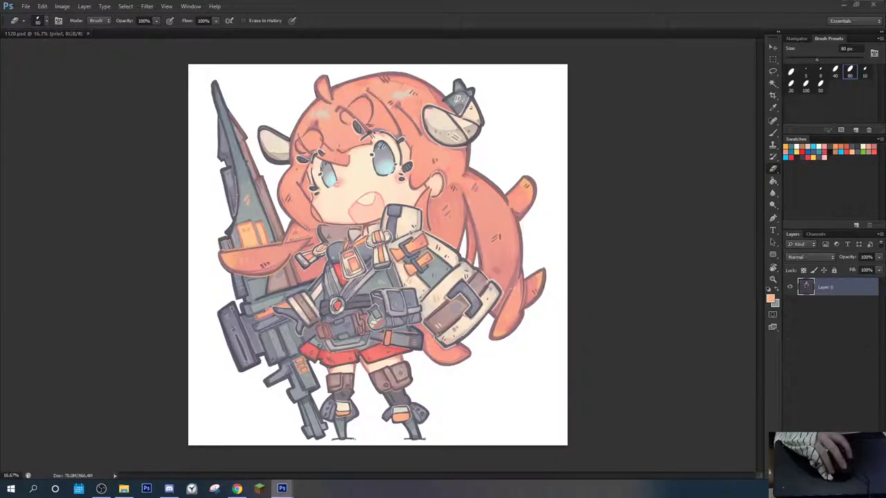